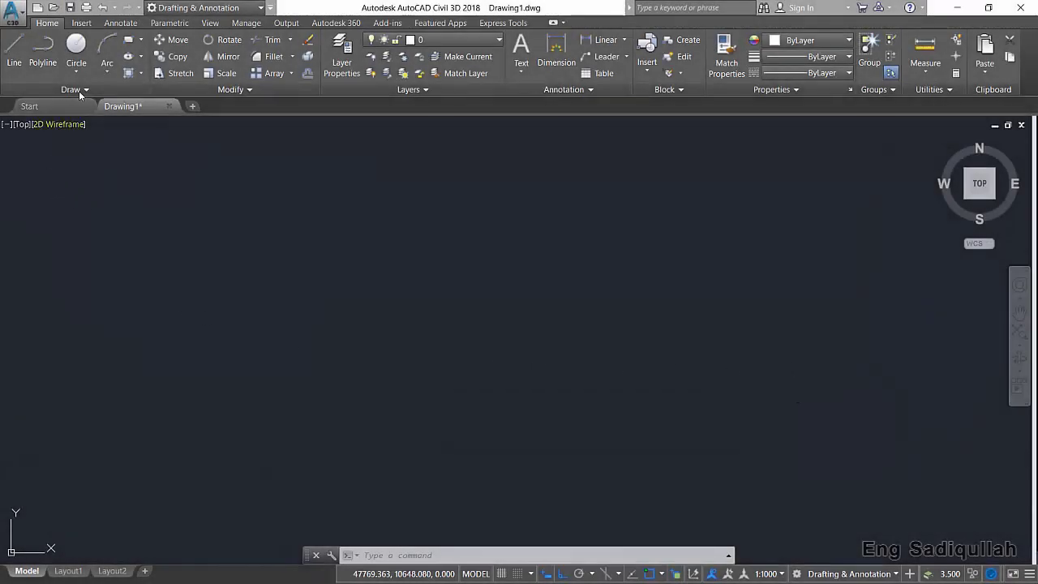
Step: Expand the Draw panel slide-out to reveal the extra drawing tools
click(84, 90)
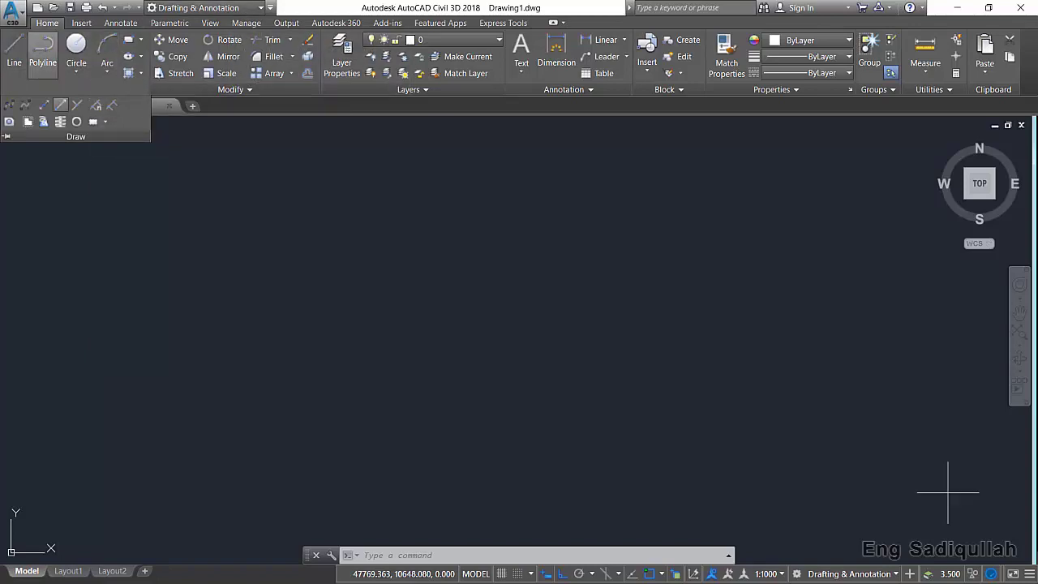
Step: Draw a sloping line 10 units long with Ortho turned off
key(l)
key(Return)
click(175, 335)
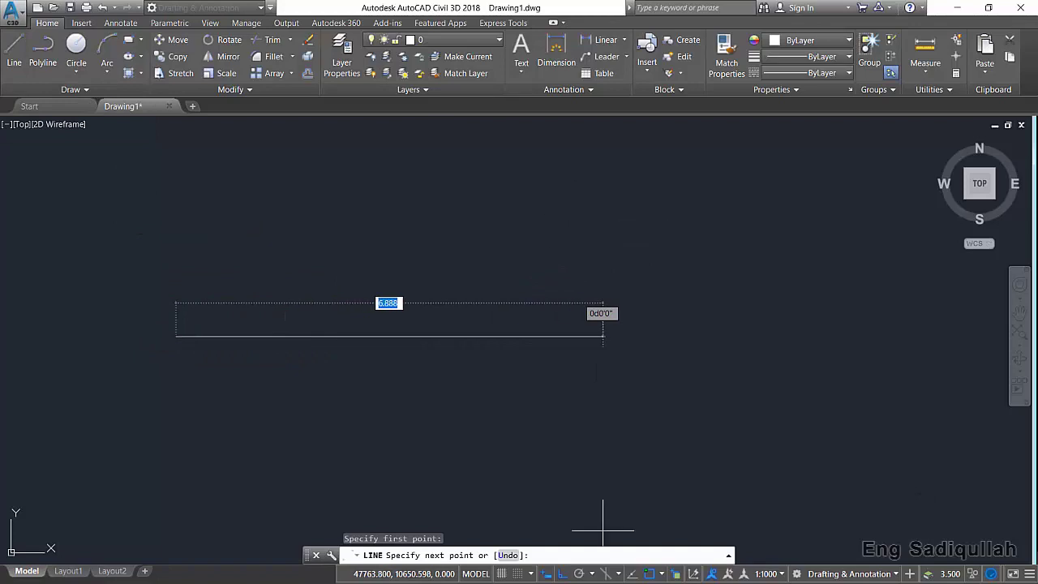
key(F8)
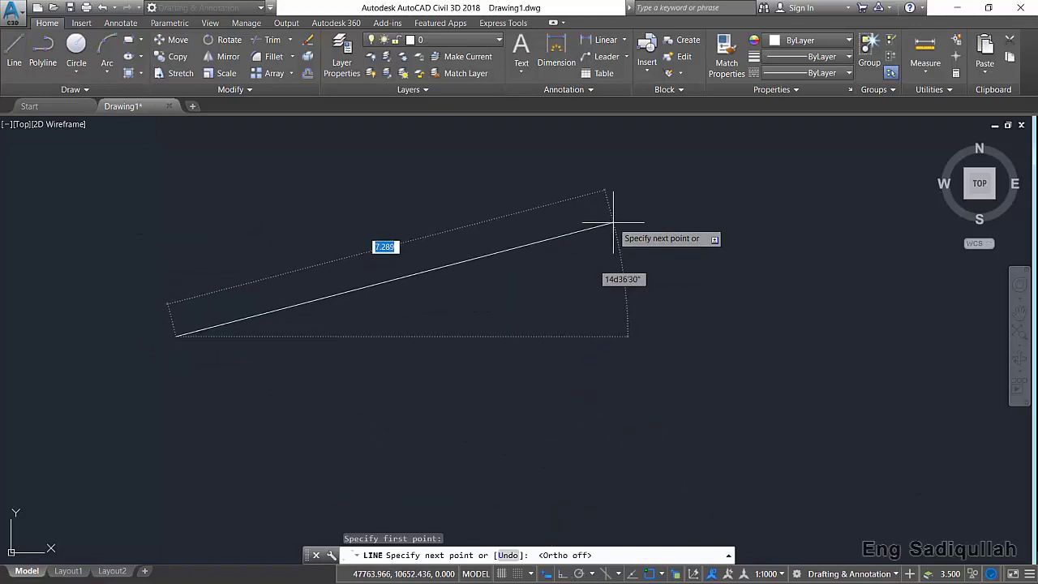
text(8)
key(BackSpace)
text(10)
key(Return)
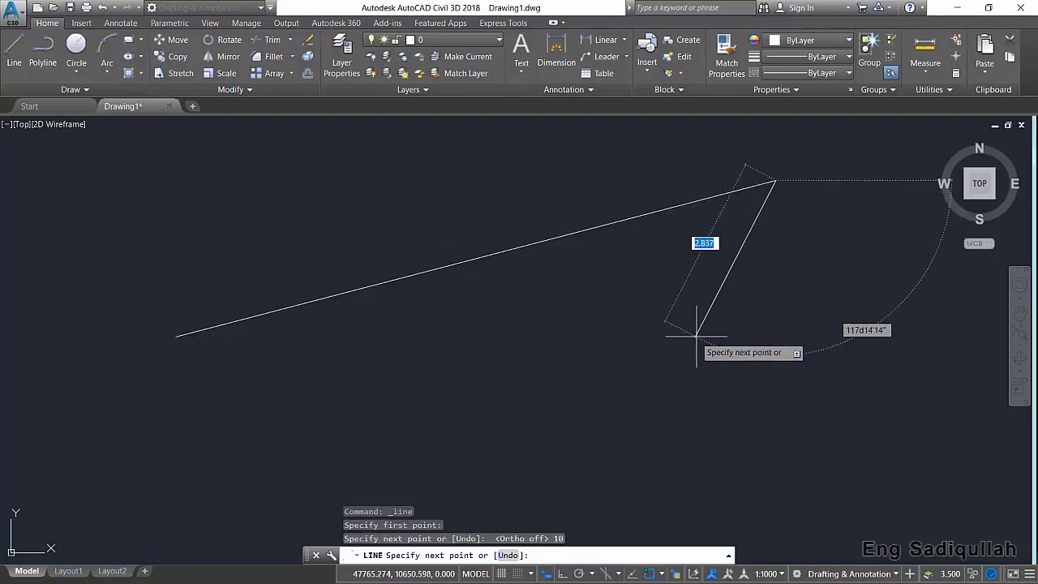
key(Return)
middle_drag(613, 336, 586, 384)
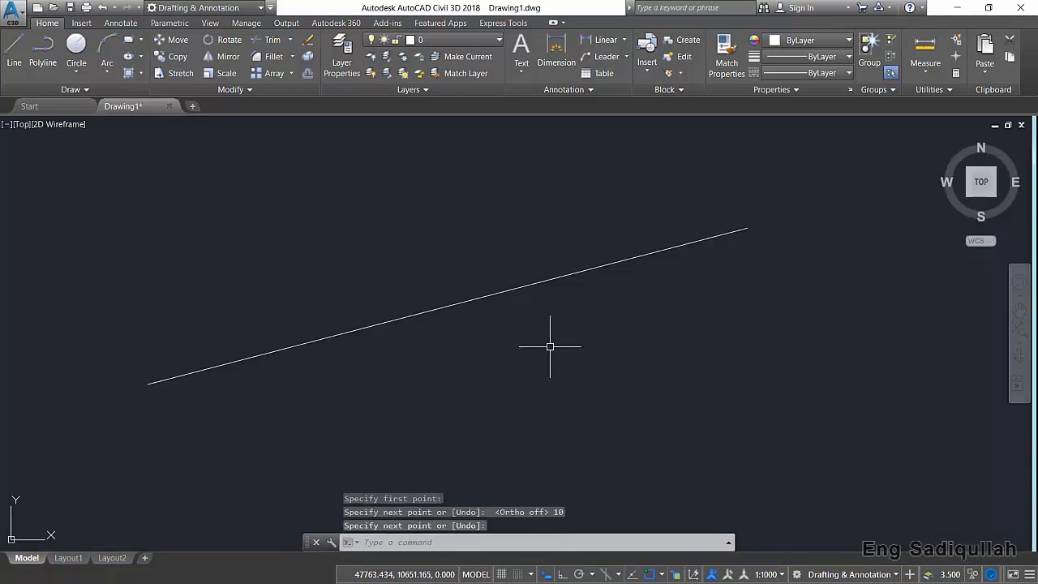
click(523, 292)
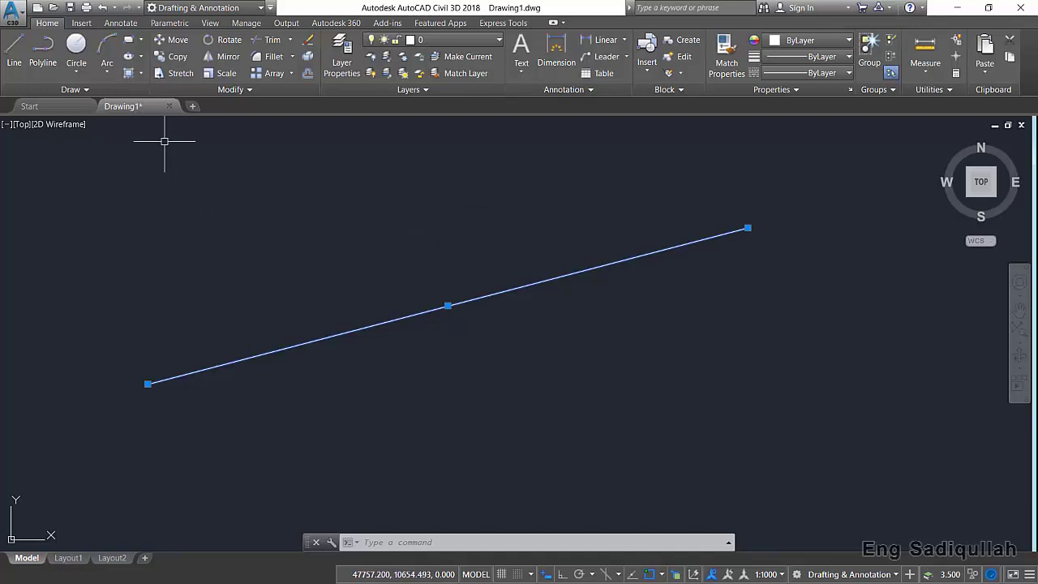
Step: Divide the sloping line into 10 equal segments marked by points
click(103, 91)
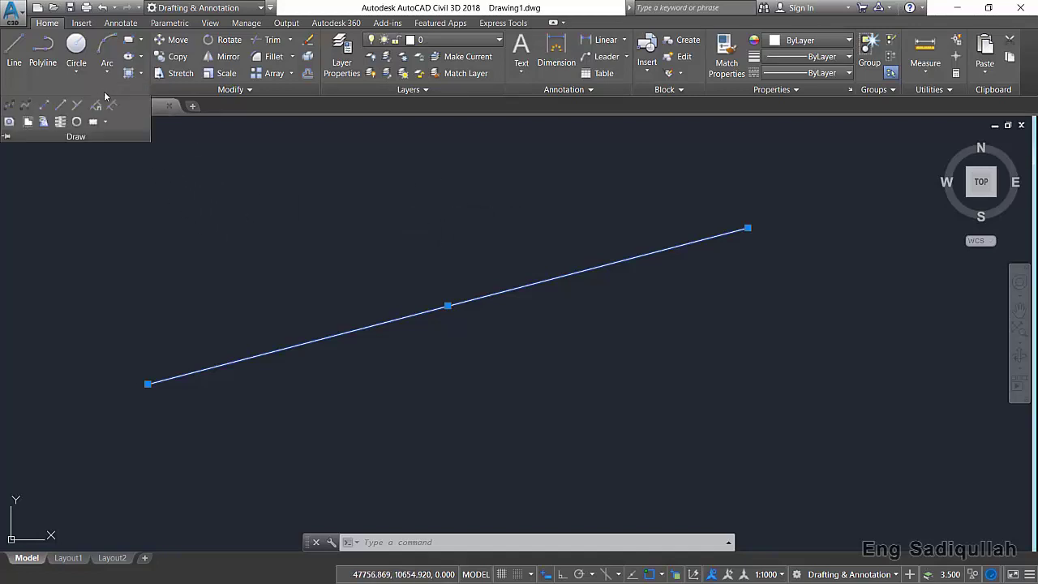
click(97, 106)
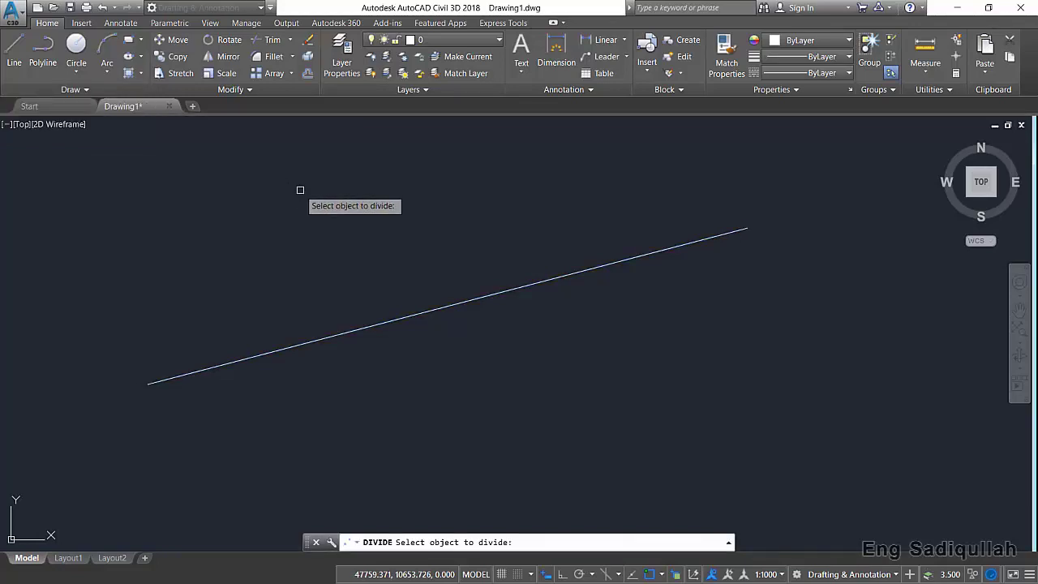
click(357, 330)
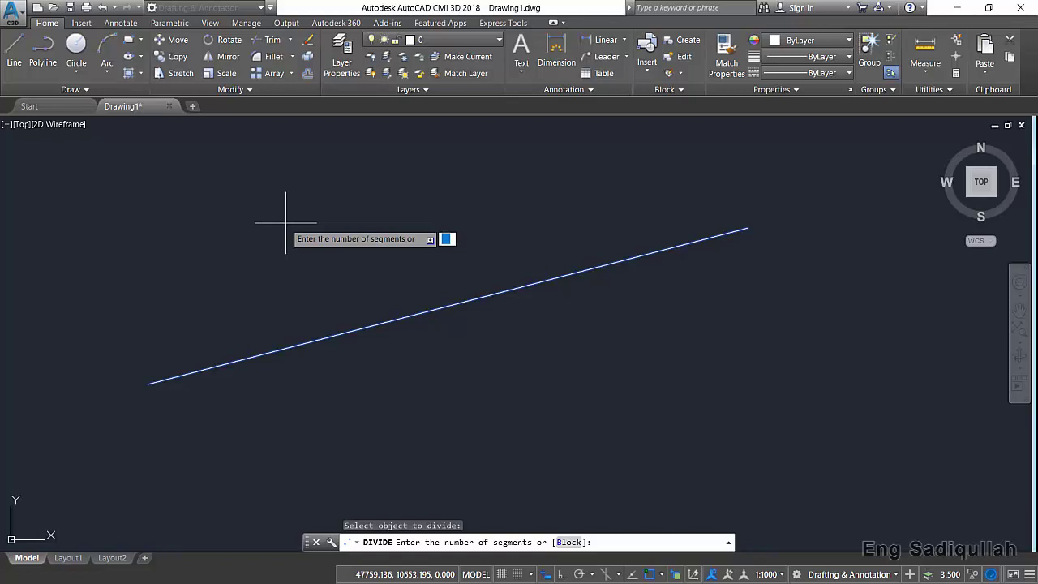
text(10)
key(Return)
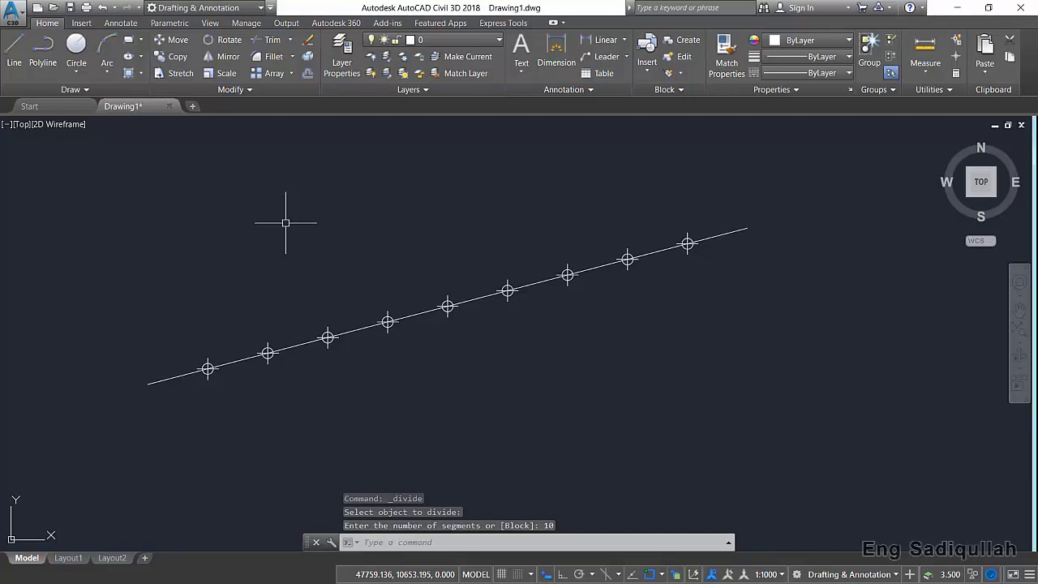
text(ptype)
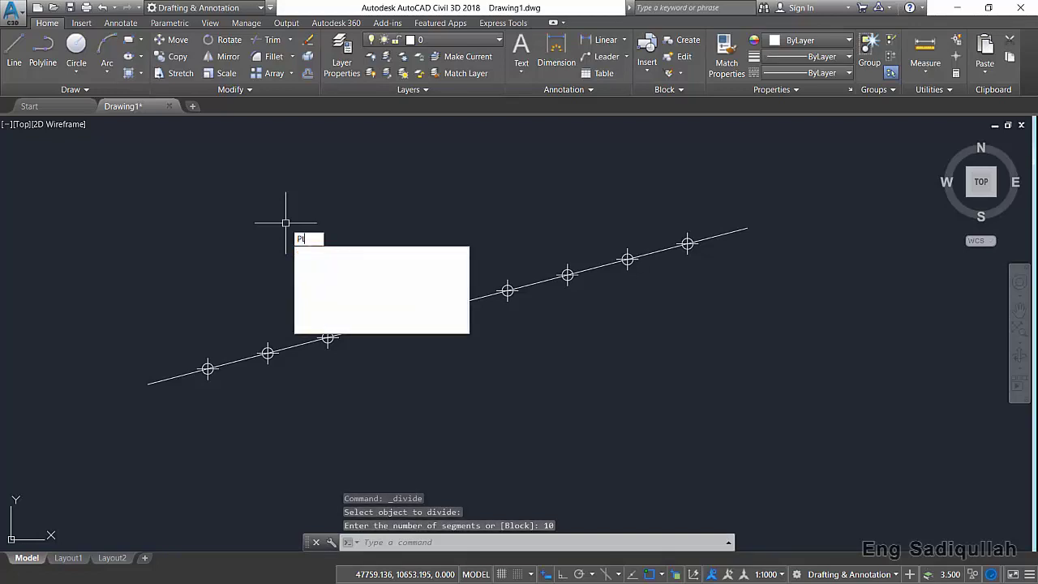
key(Return)
Step: Apply the plain dot point style, then move the line and undo the move
click(636, 188)
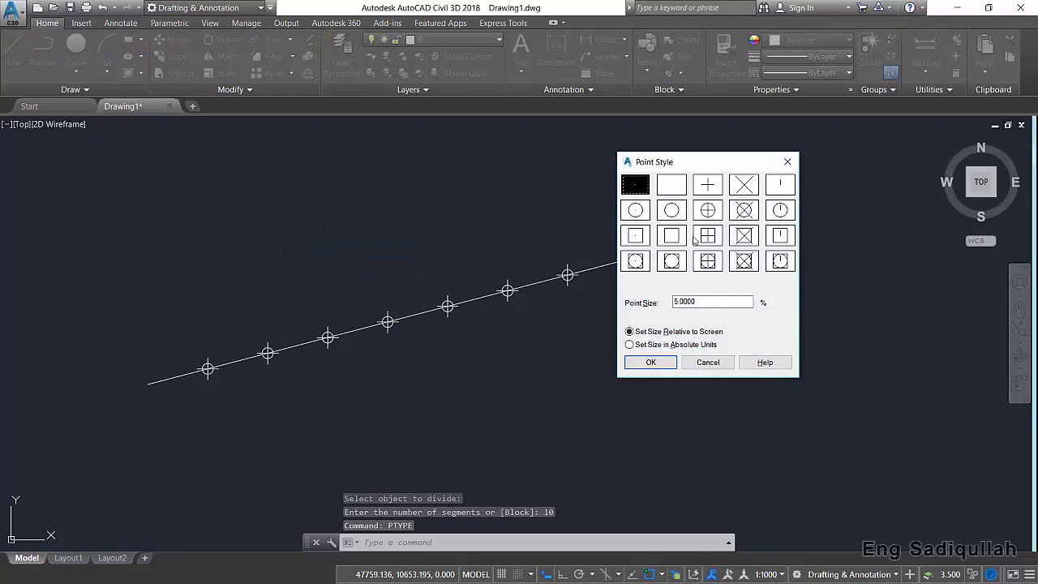
click(650, 363)
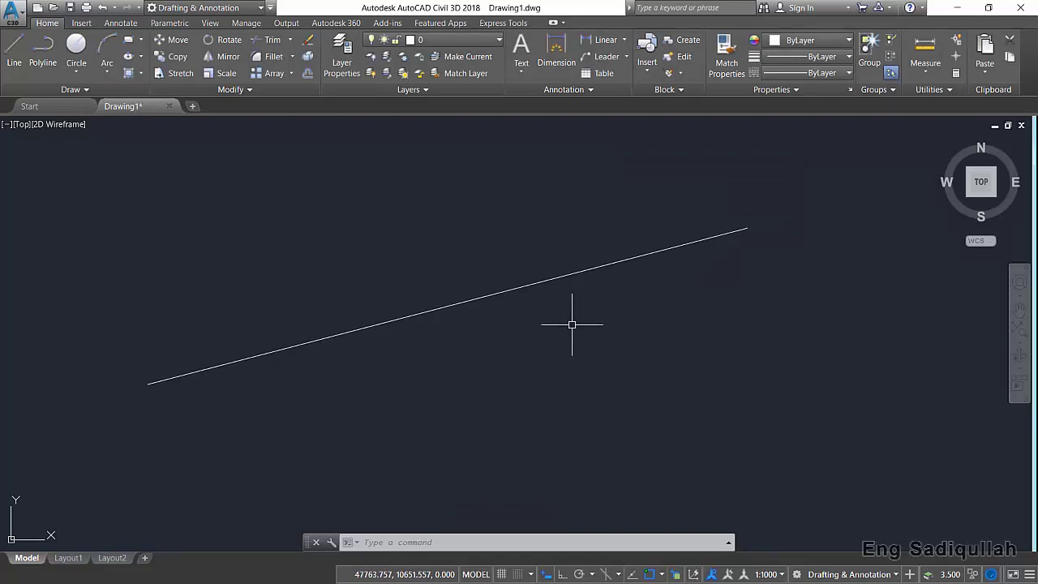
click(641, 256)
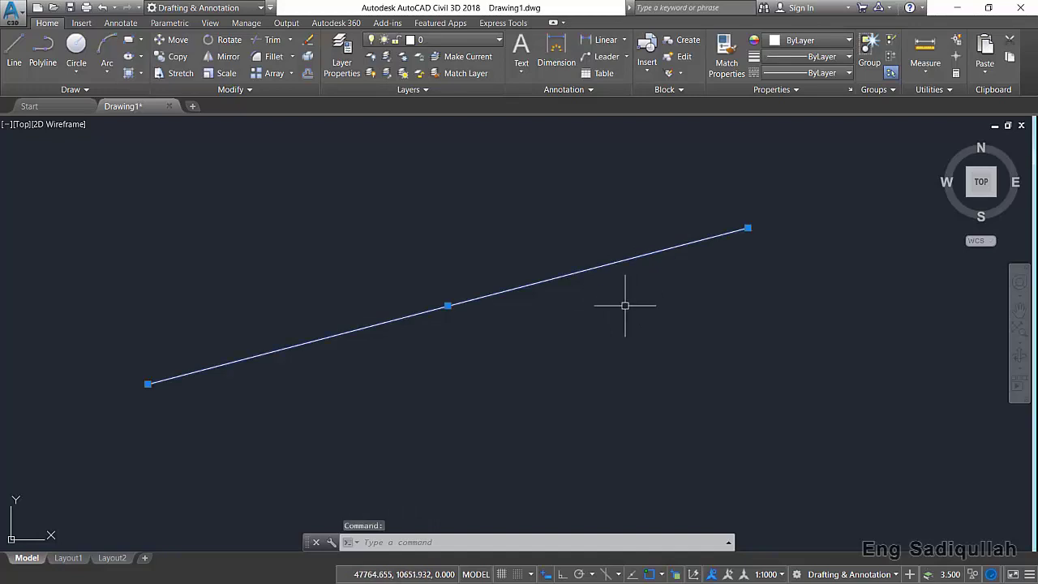
text(m)
key(Return)
click(592, 332)
click(608, 365)
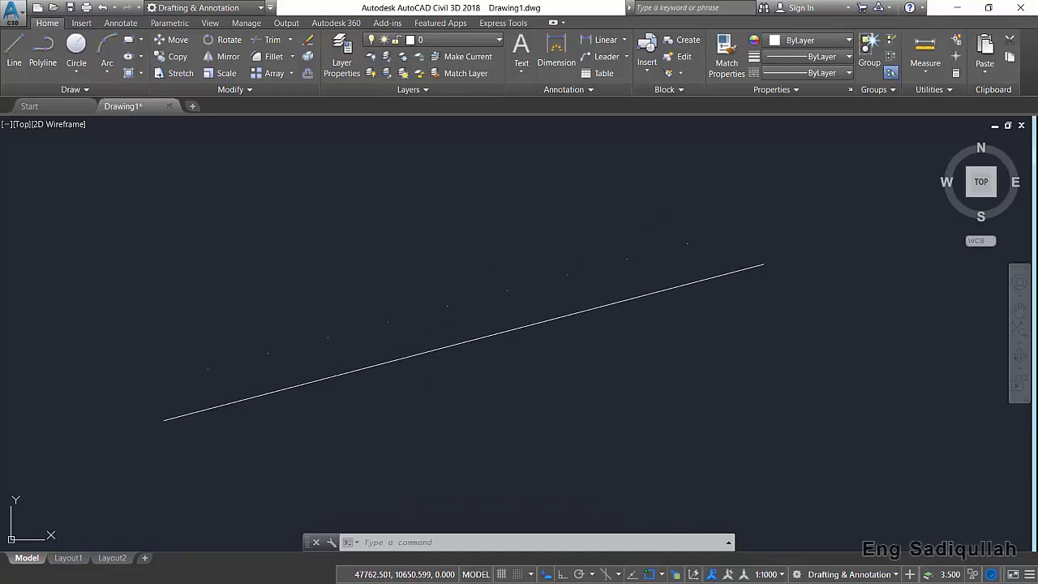
key(ctrl+z)
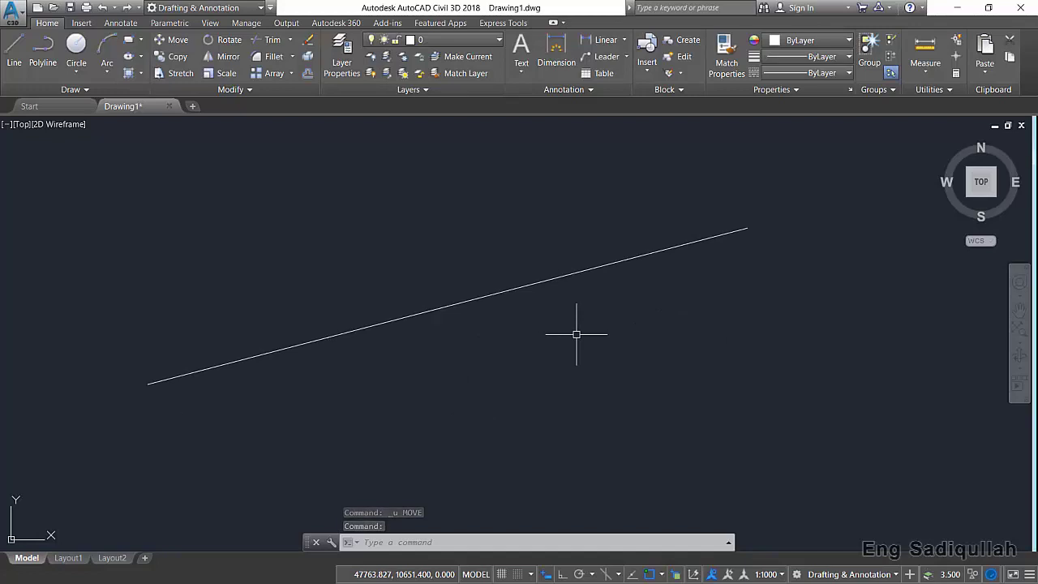
Step: Change the point style to circle-in-square markers
text(pe)
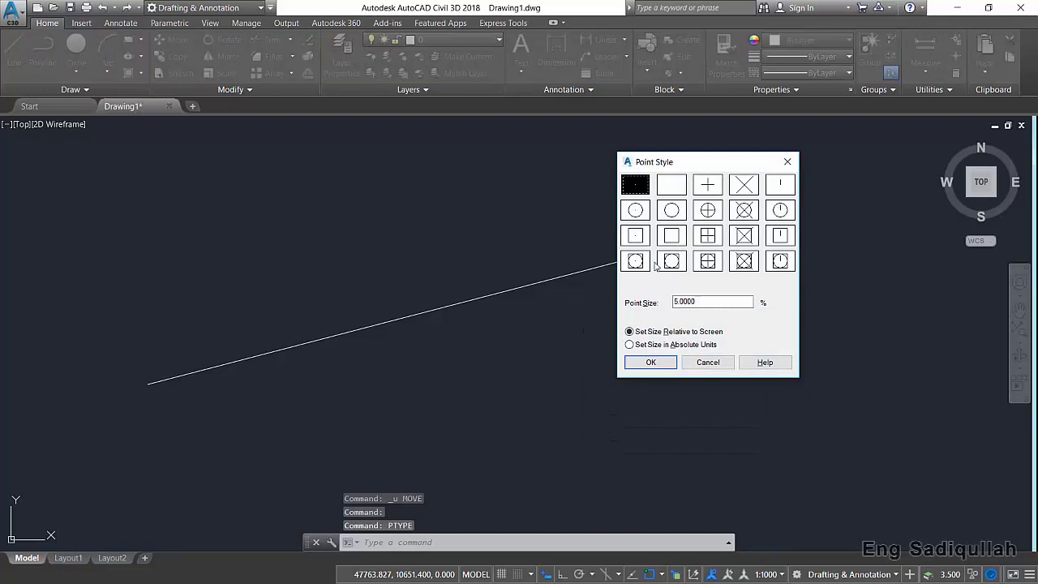
click(637, 264)
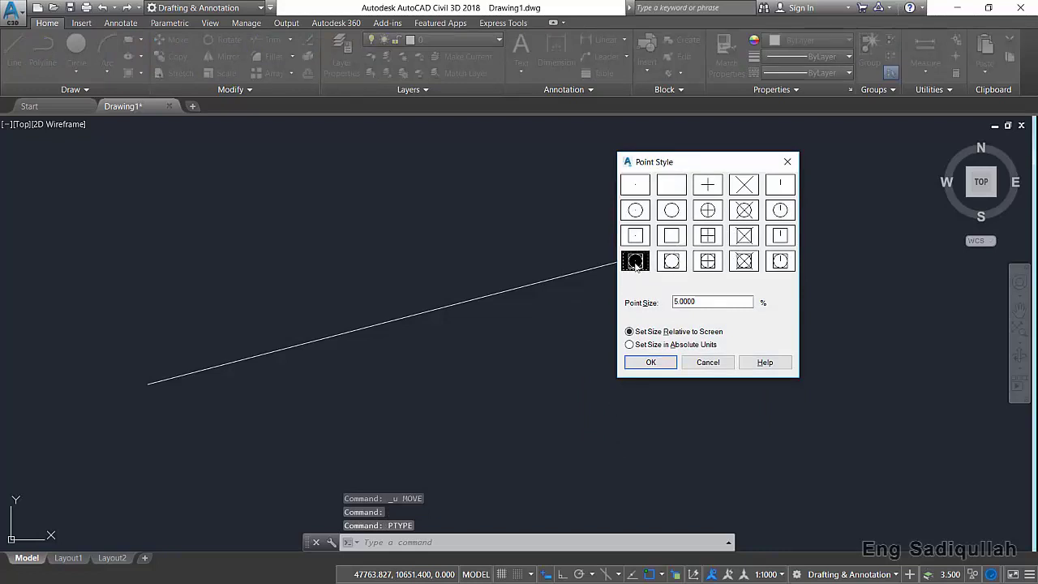
click(651, 362)
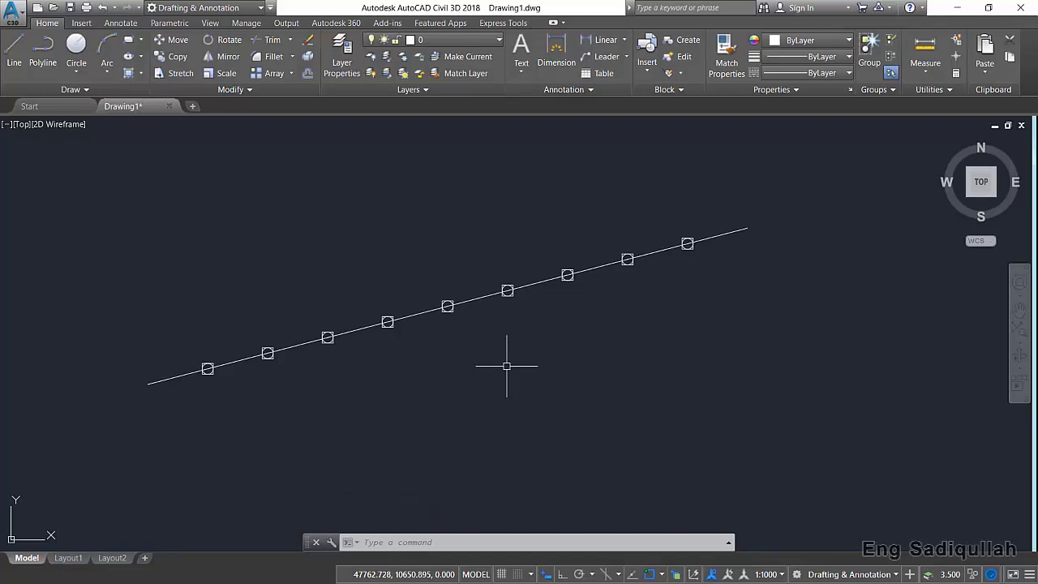
middle_drag(422, 321, 344, 220)
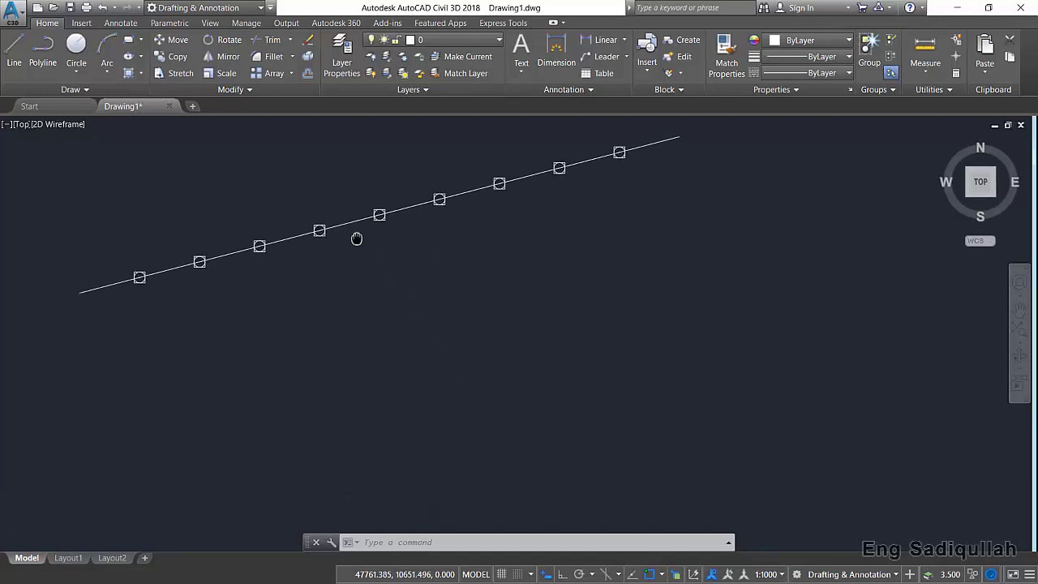
Step: Draw a circle below the divided line
click(76, 46)
click(490, 357)
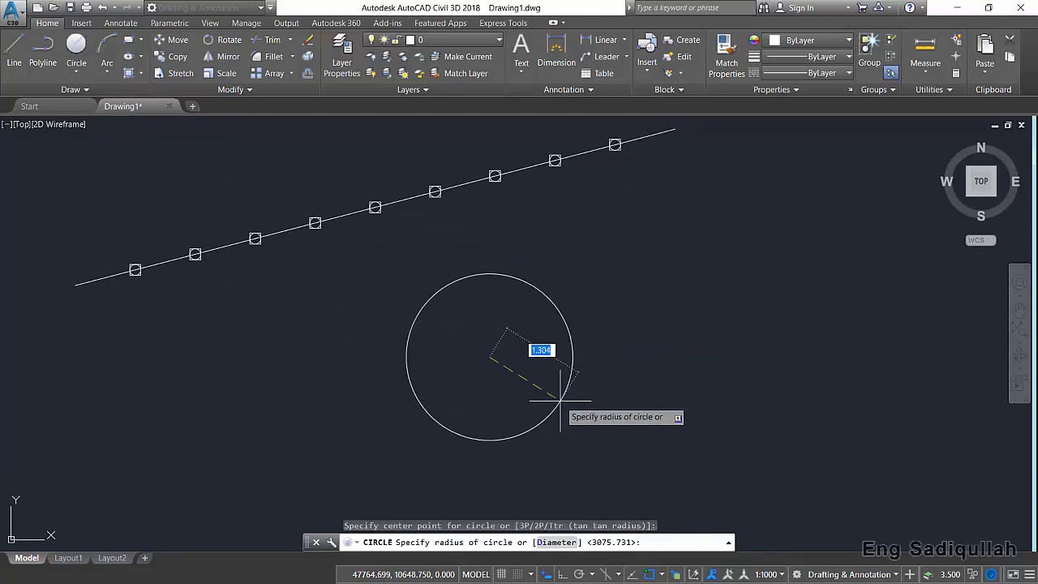
click(589, 430)
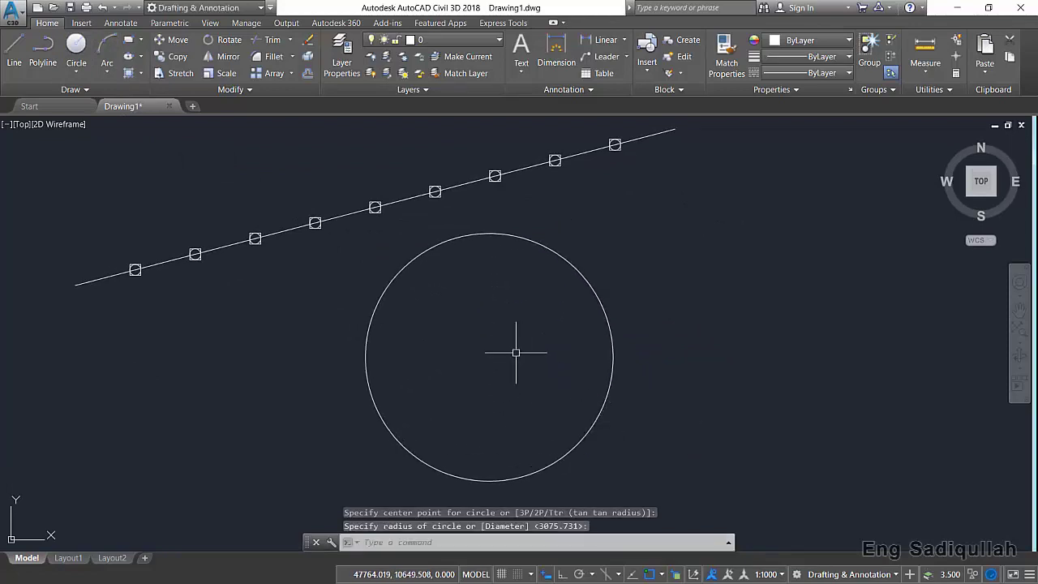
Step: Divide the circle into 15 equal parts with DIV
text(DI)
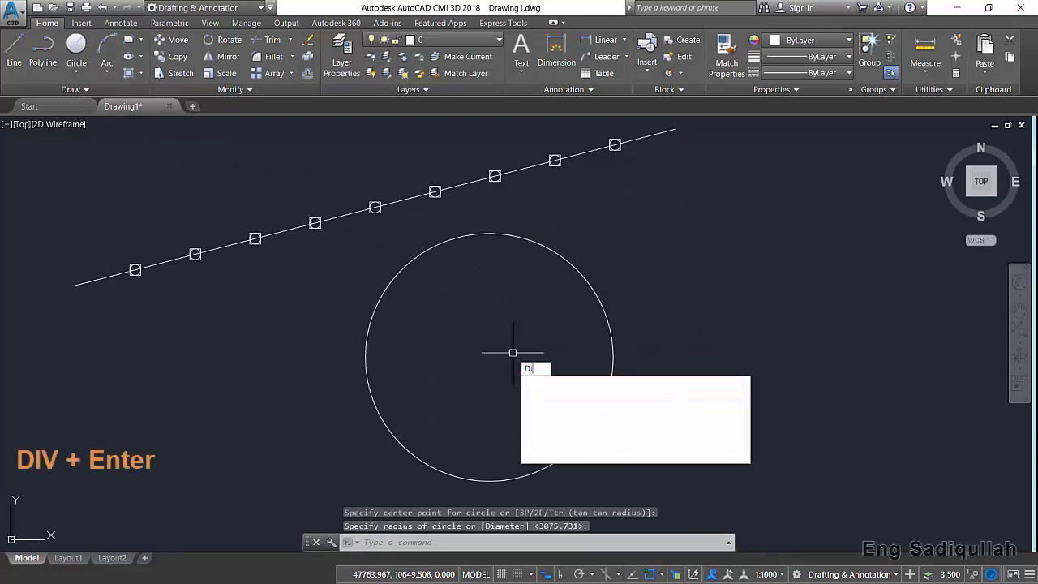
text(V)
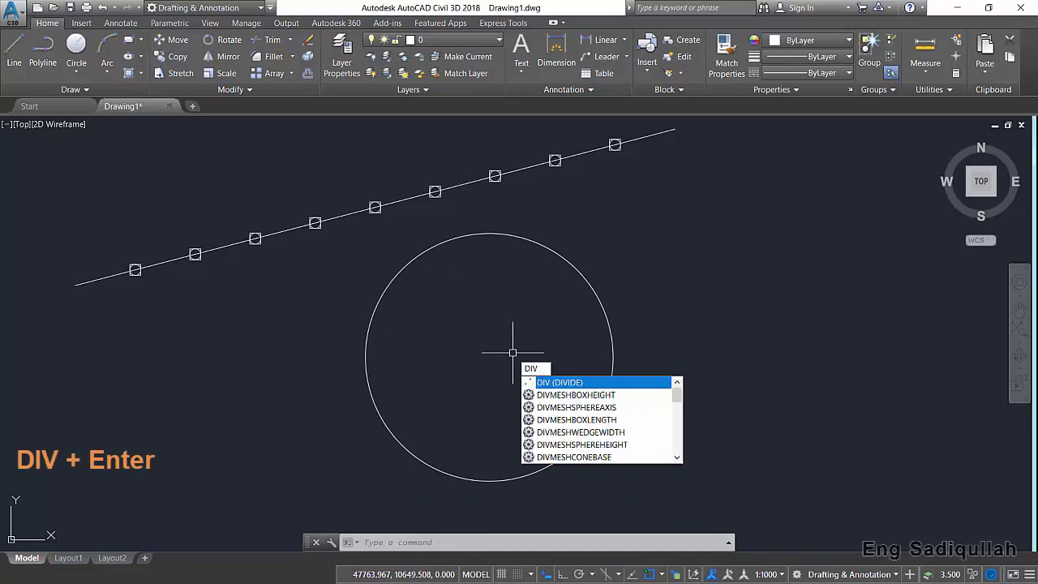
key(Return)
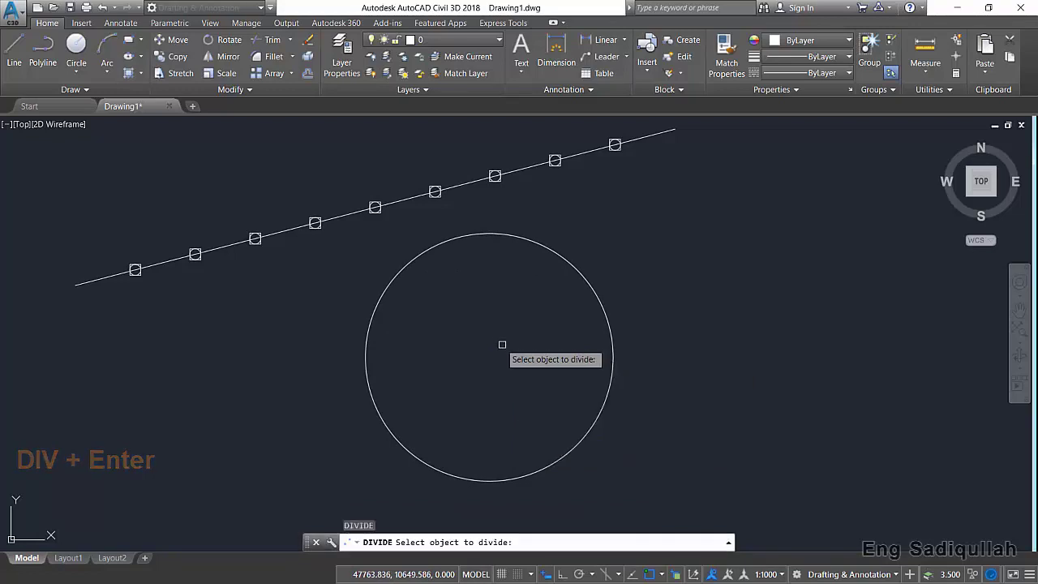
click(417, 259)
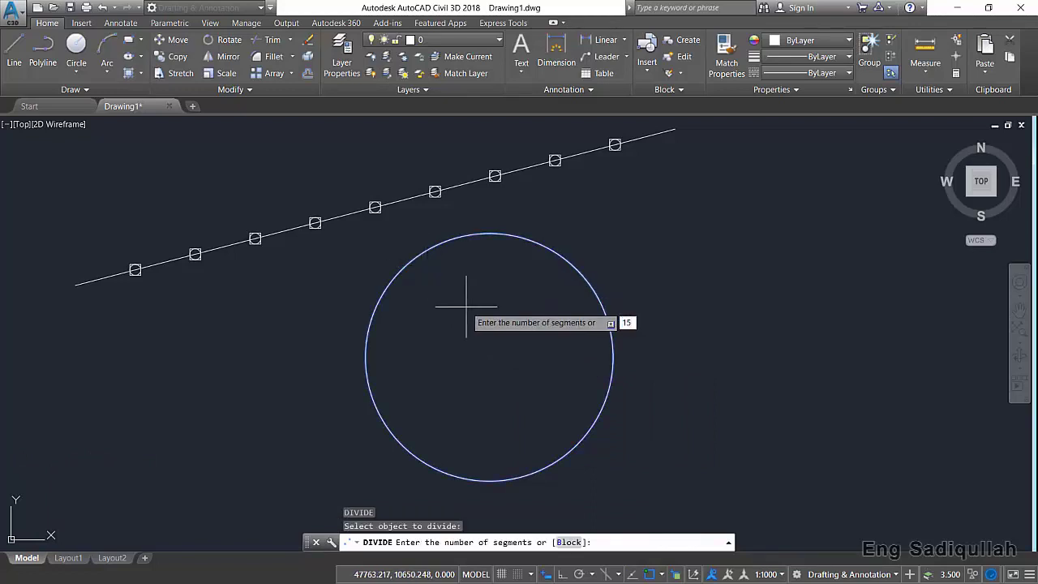
key(Return)
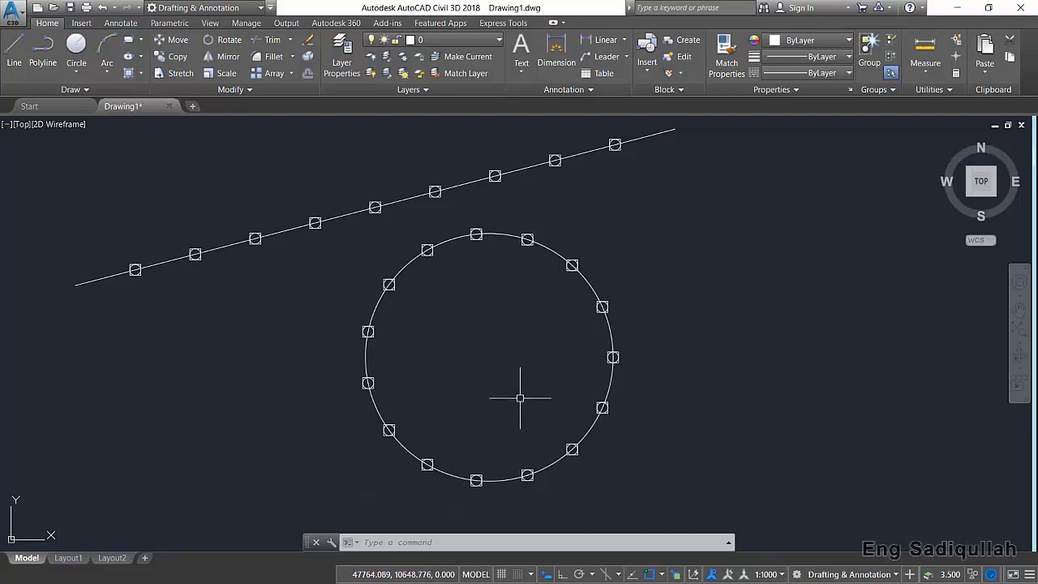
Step: Draw a line from the circle's centre to a division point on the circle
click(14, 51)
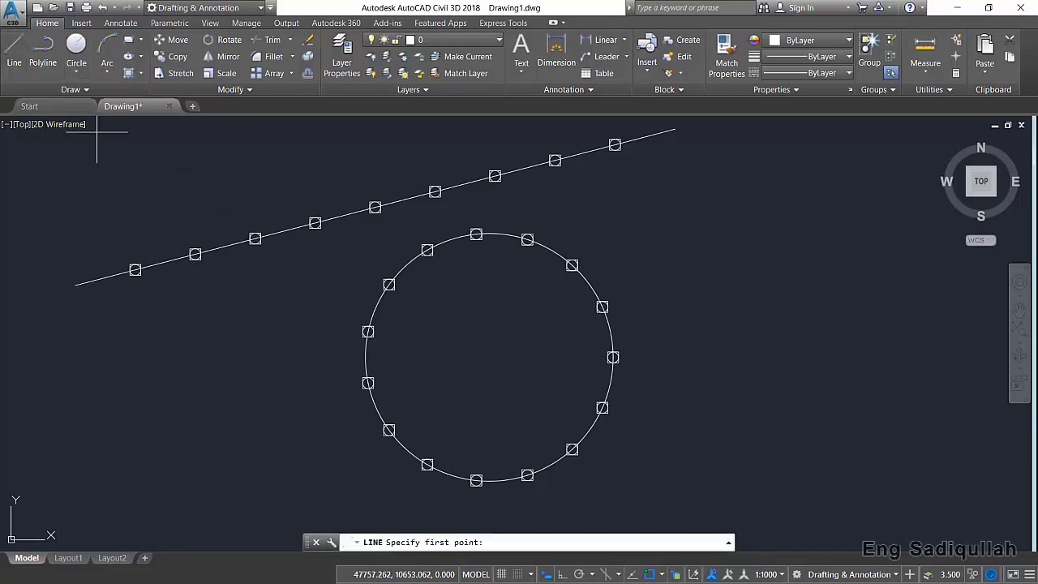
click(490, 356)
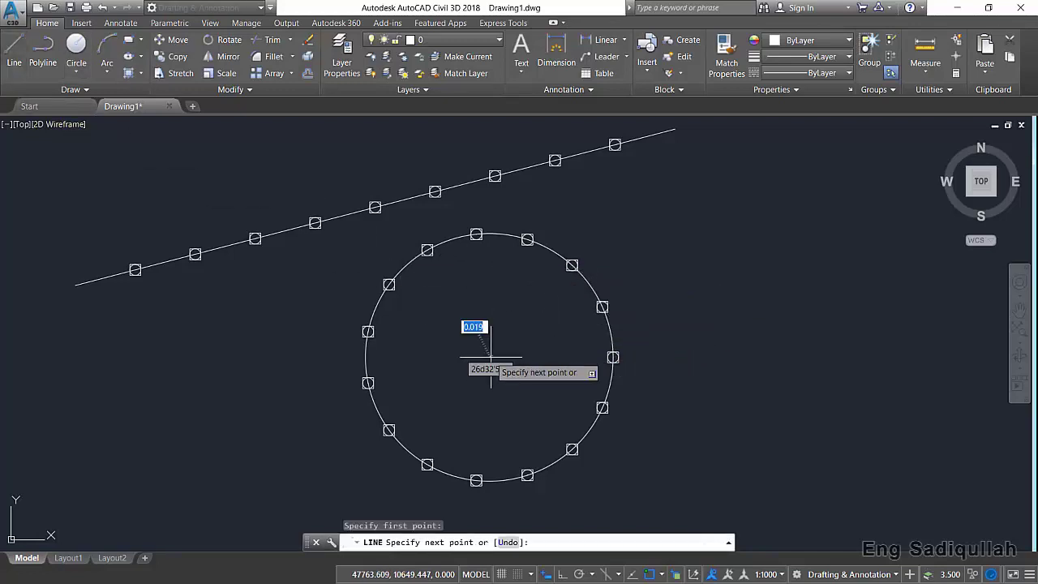
click(601, 305)
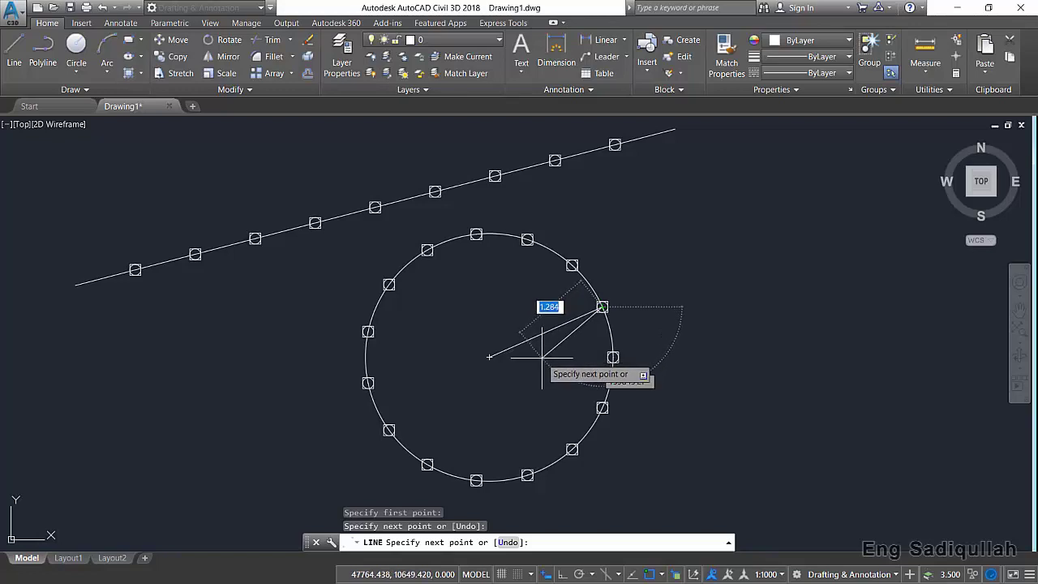
key(Return)
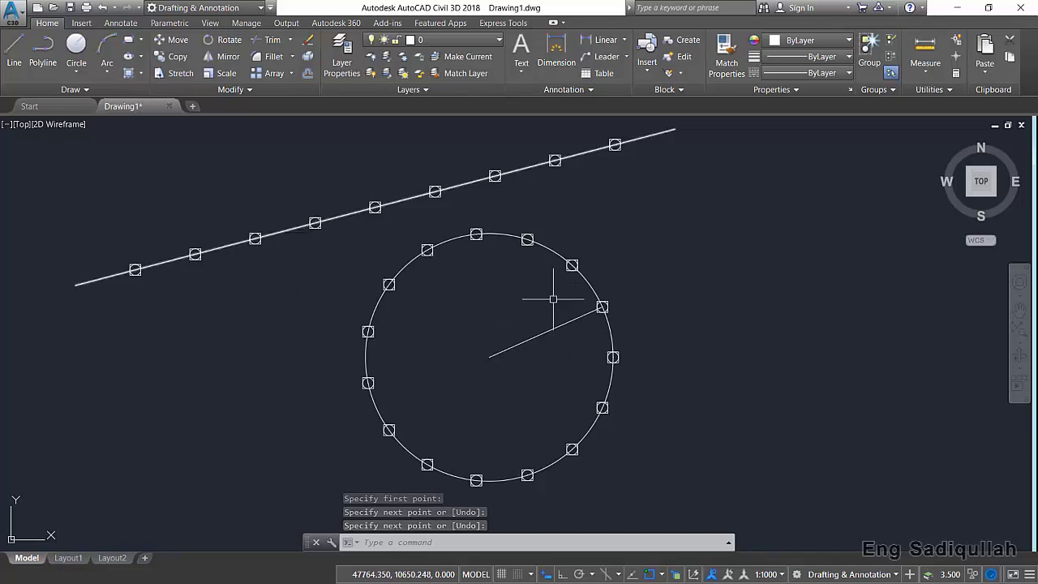
Step: Draw five rays from the circle's centre through the upper division points
click(61, 91)
click(61, 107)
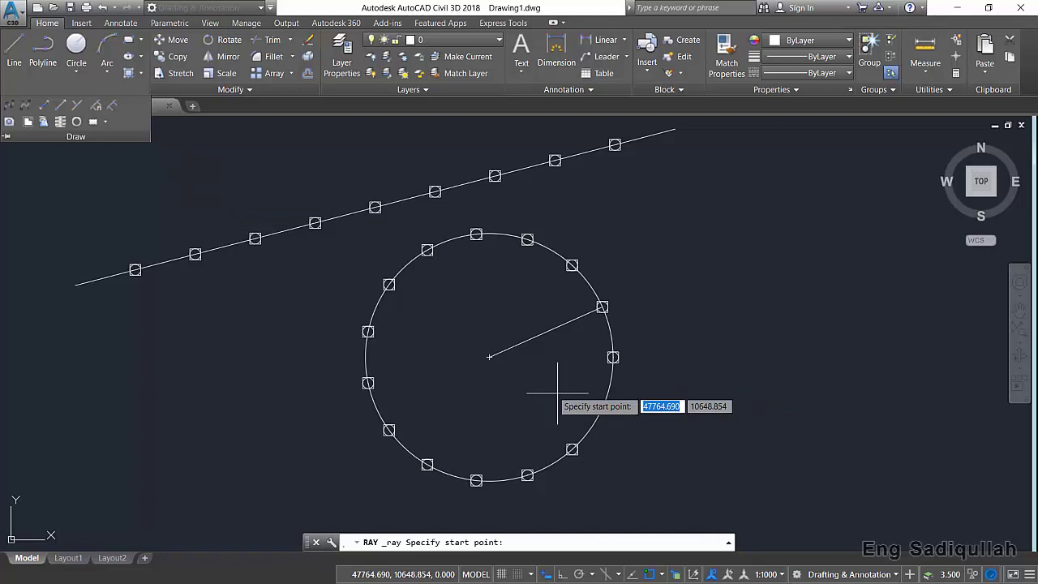
click(489, 356)
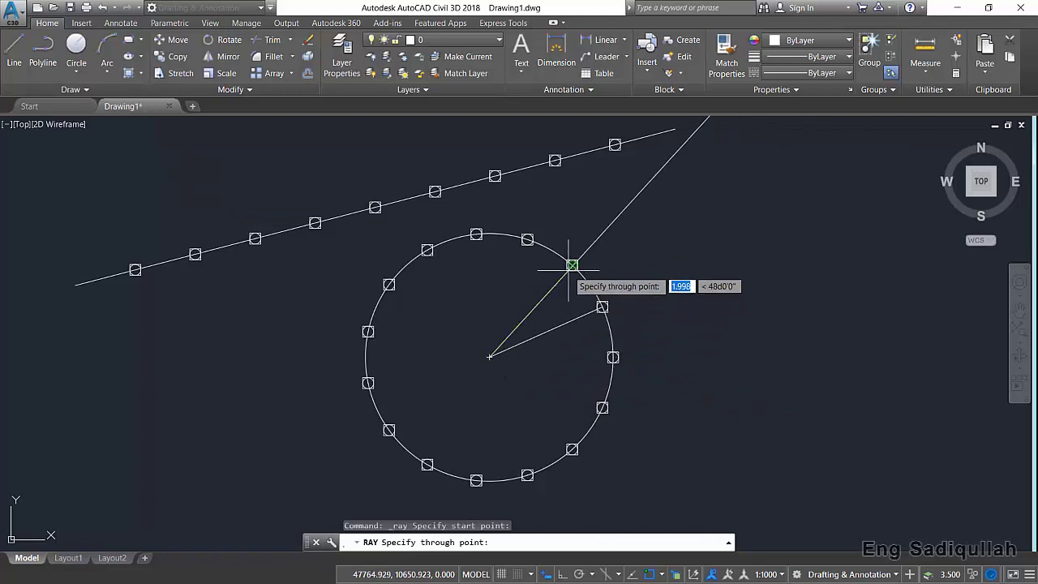
click(572, 265)
click(527, 240)
click(476, 234)
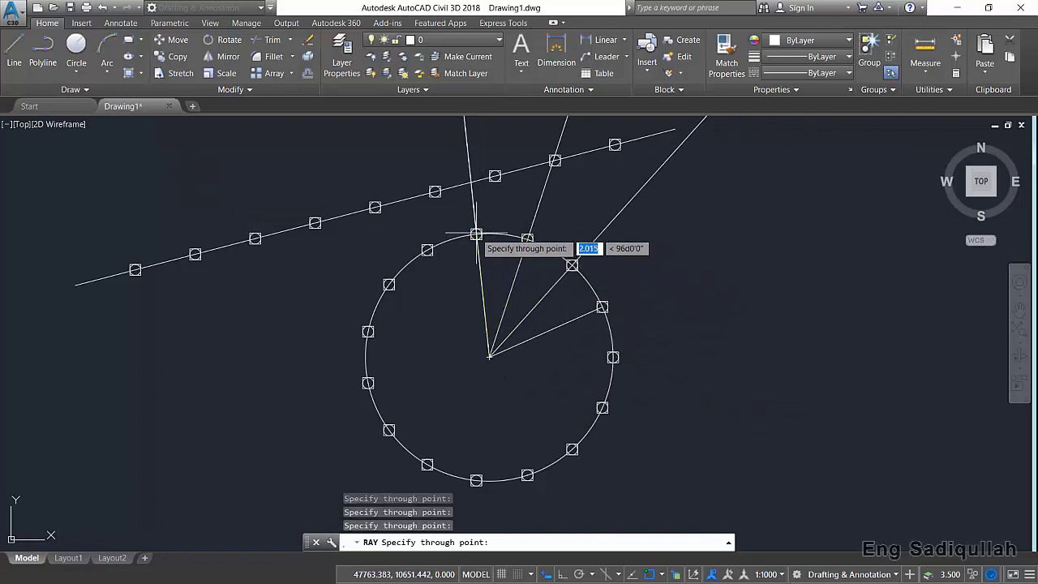
click(427, 249)
click(390, 283)
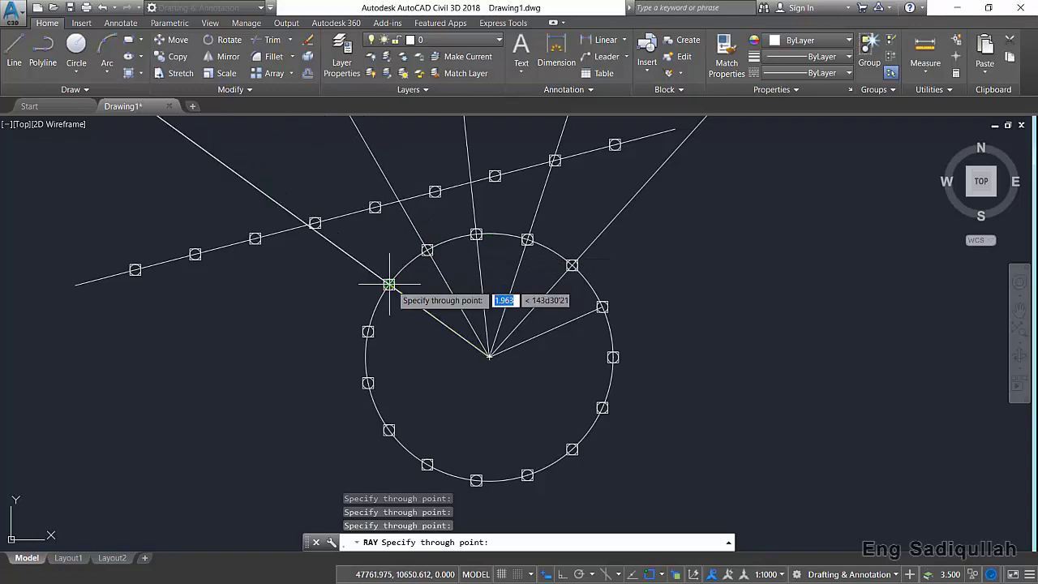
key(Return)
middle_drag(496, 299, 498, 308)
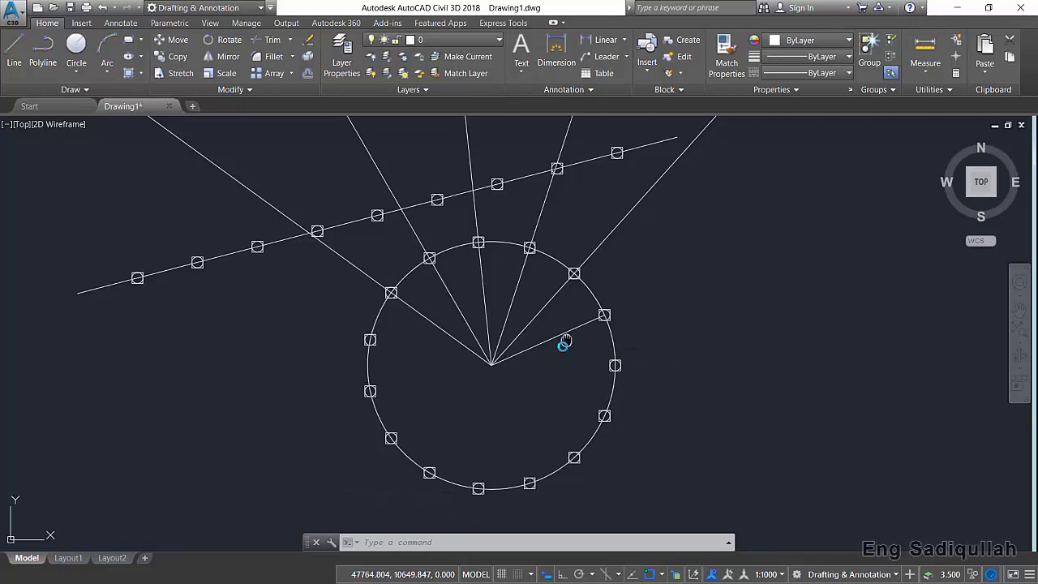
middle_drag(560, 343, 548, 369)
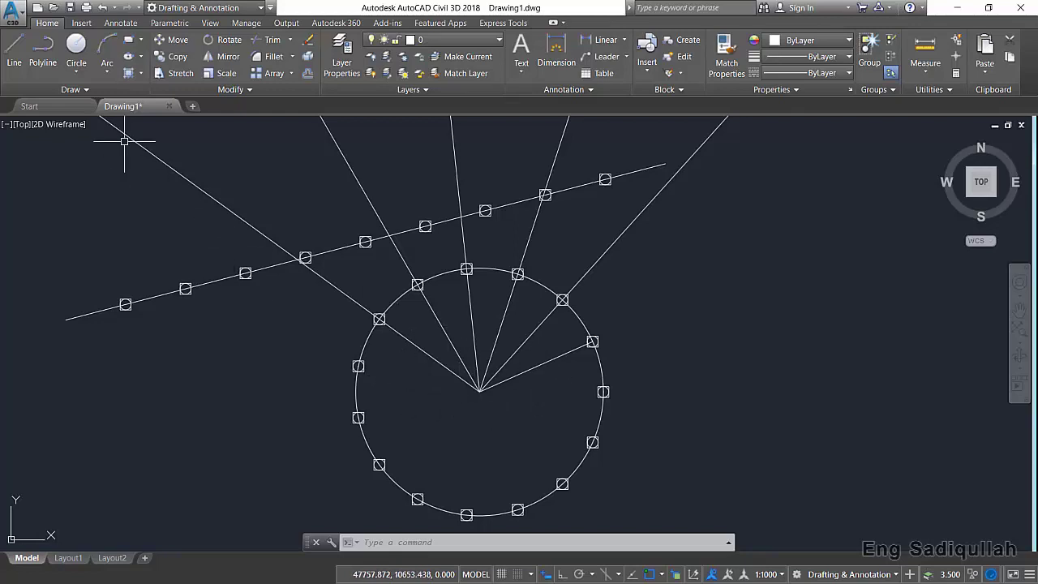
Step: Draw a small circle where the rays meet and start trimming the ray ends inside it
click(76, 49)
click(480, 391)
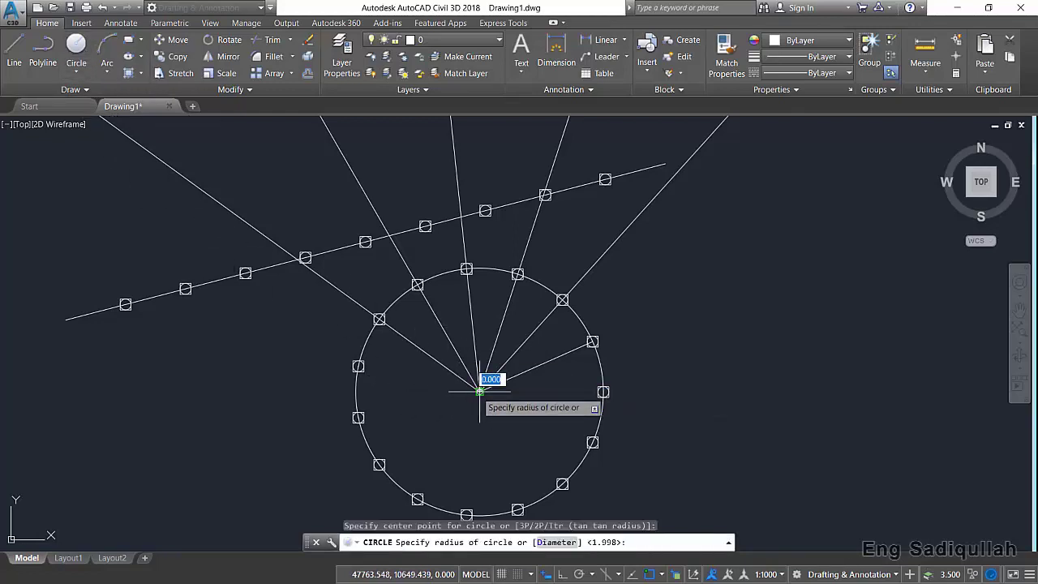
click(503, 375)
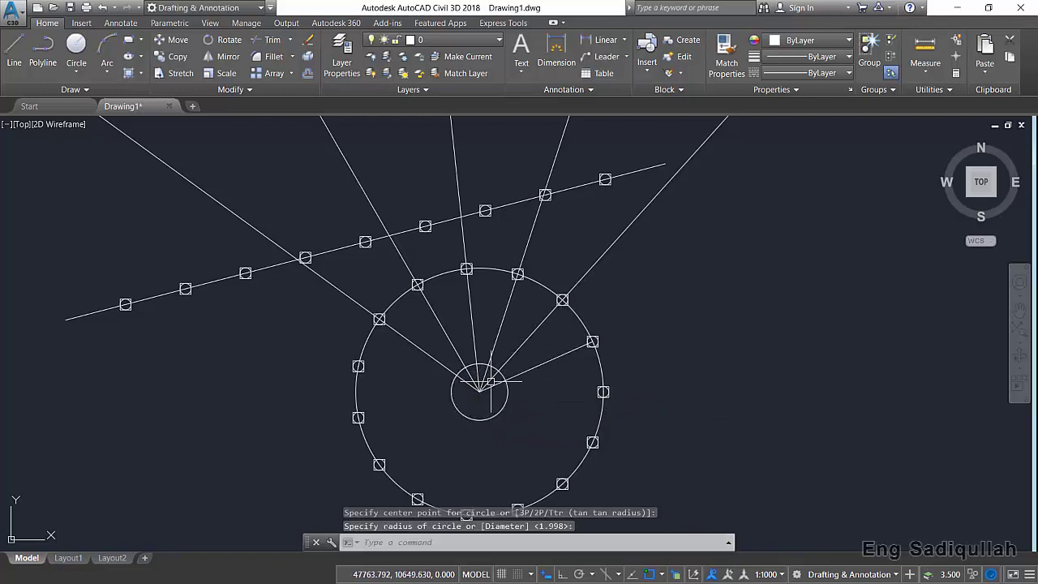
text(c)
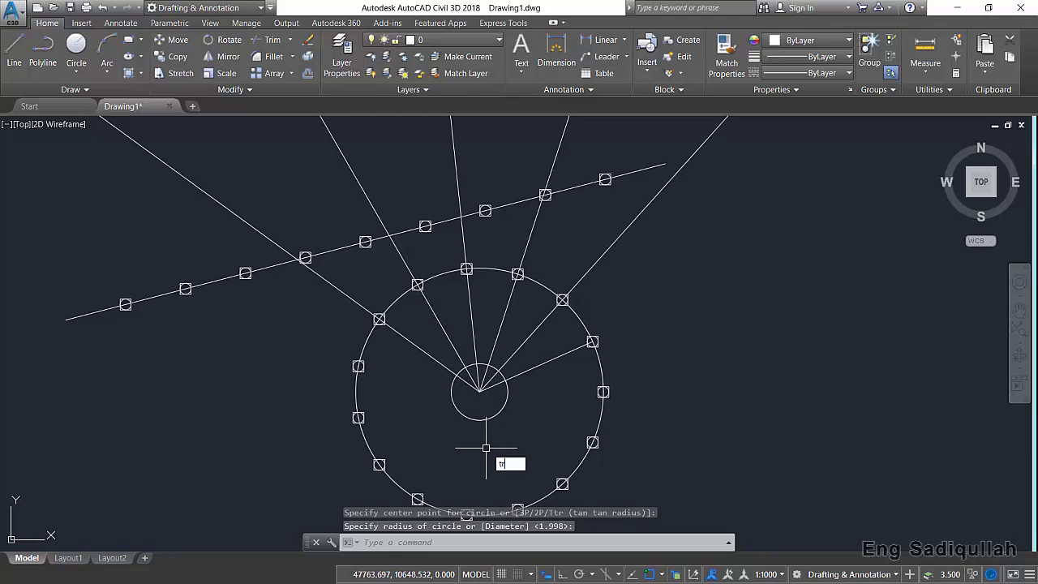
key(Return)
click(487, 397)
Step: Trim ray ends inside the small circle, then fence-trim the ray pieces outside the large circle
click(462, 371)
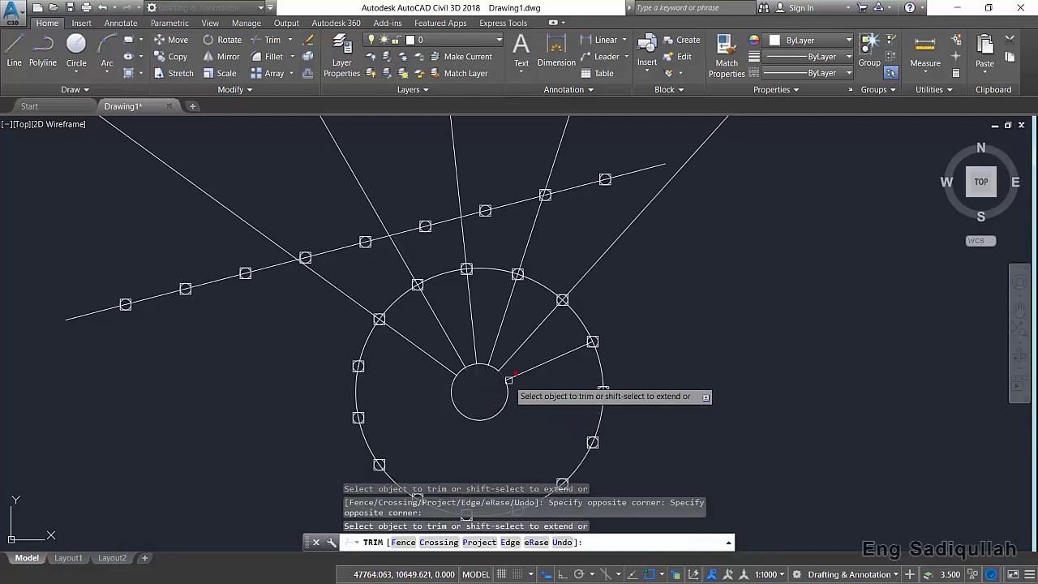
key(Return)
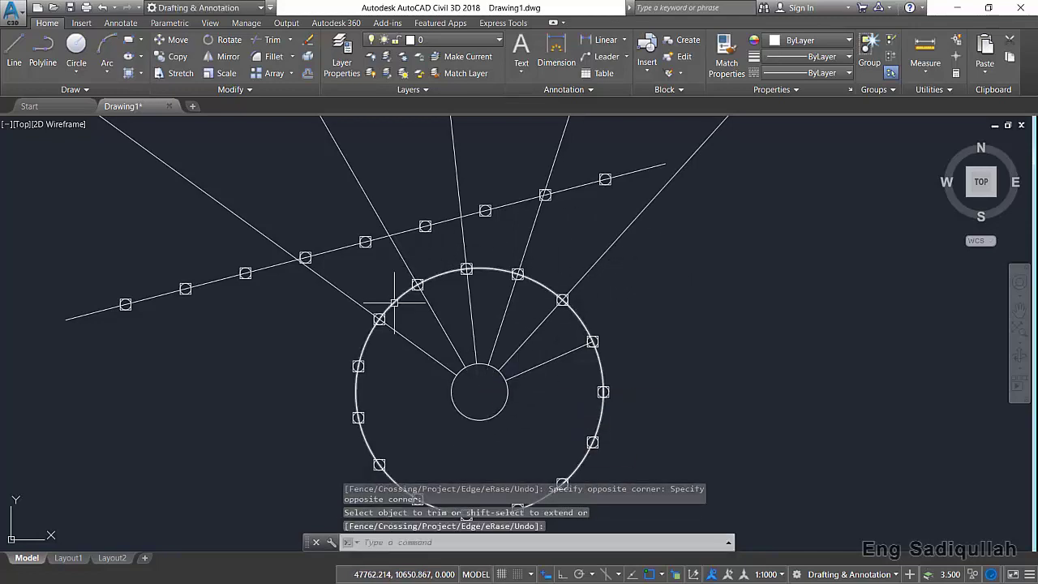
text(tr)
key(Return)
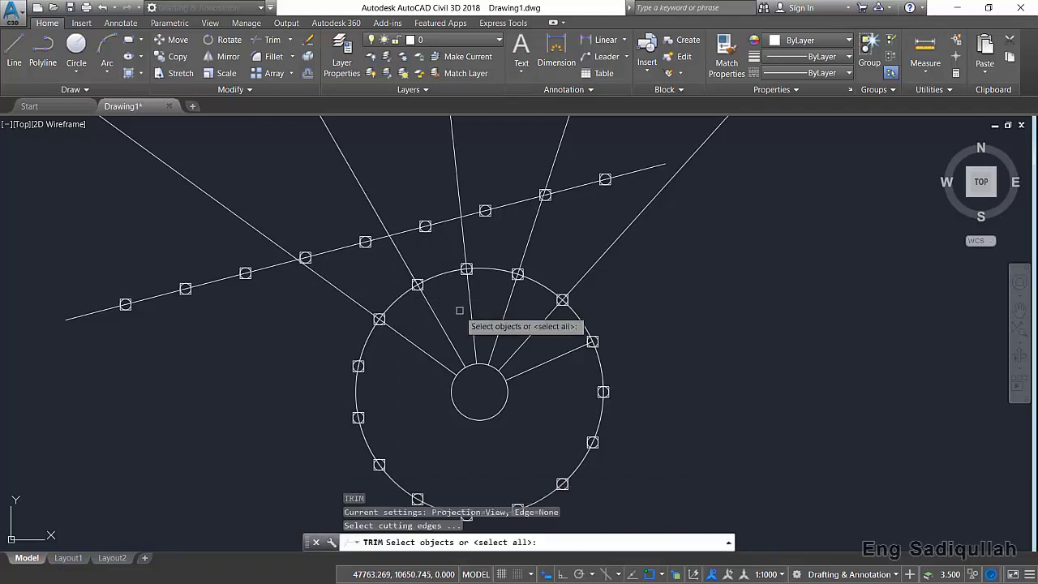
key(Return)
text(f)
key(Return)
click(655, 284)
click(378, 248)
click(297, 300)
key(Return)
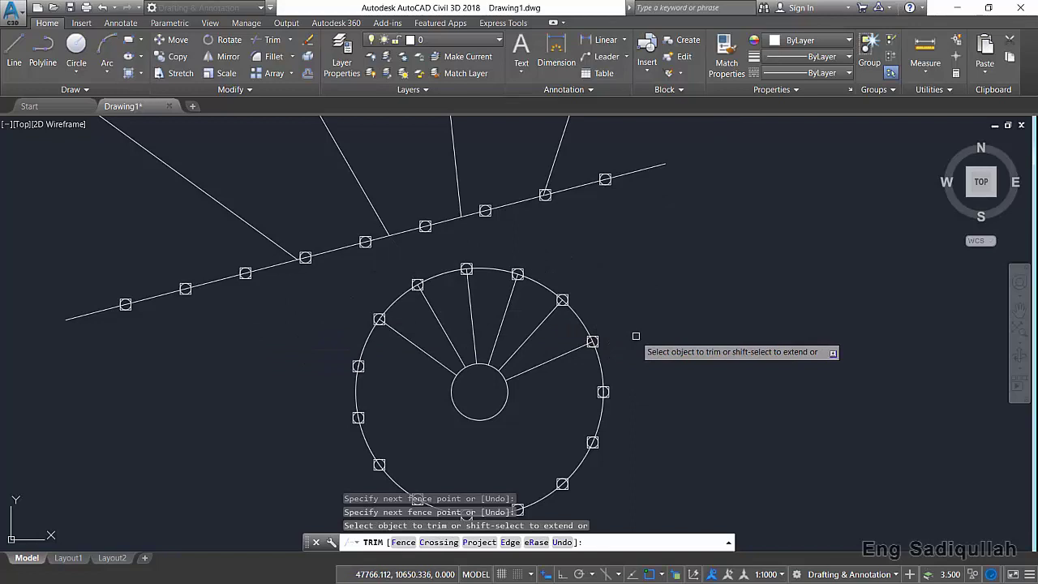
key(Return)
mouse_move(640, 333)
middle_down()
mouse_move(637, 297)
mouse_move(614, 301)
middle_up()
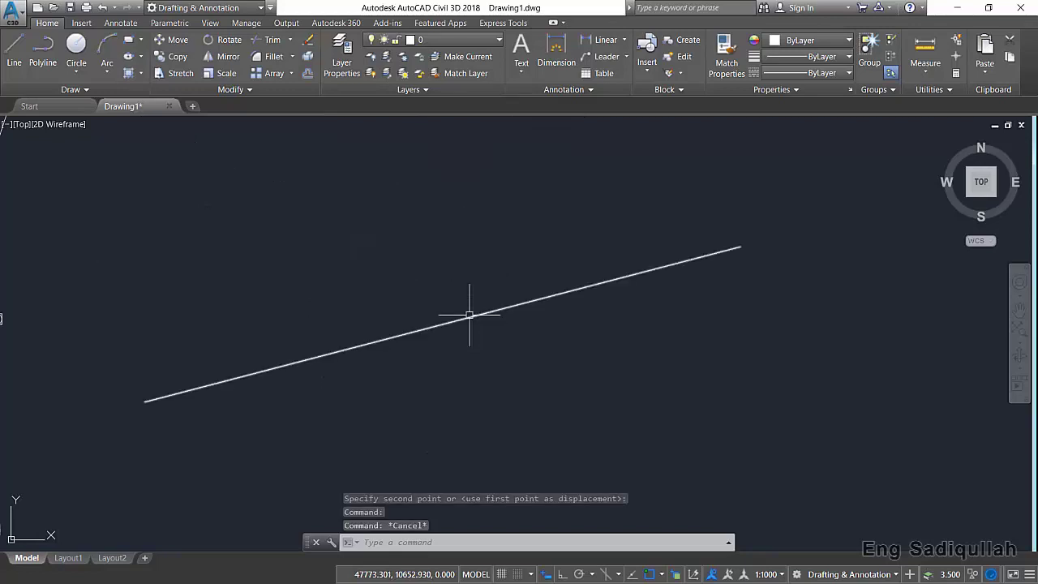
Step: Clear the selection and pan the old line out of view to free space
key(Escape)
click(470, 314)
middle_drag(266, 374, 240, 334)
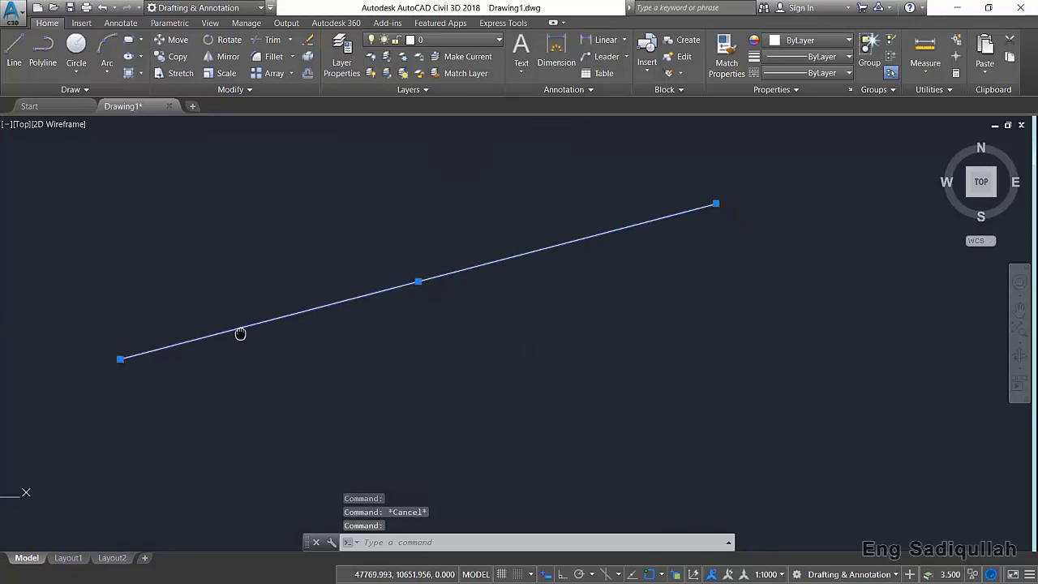
click(86, 90)
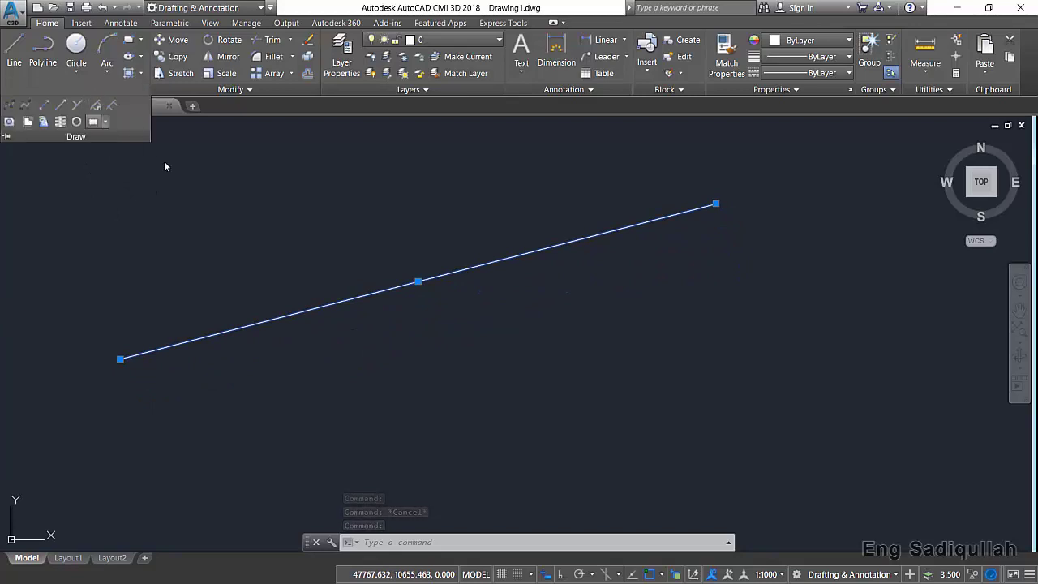
key(Escape)
middle_drag(463, 332, 332, 257)
middle_drag(668, 234, 79, 261)
Step: Draw a large circle with centre and radius in the empty space
click(75, 47)
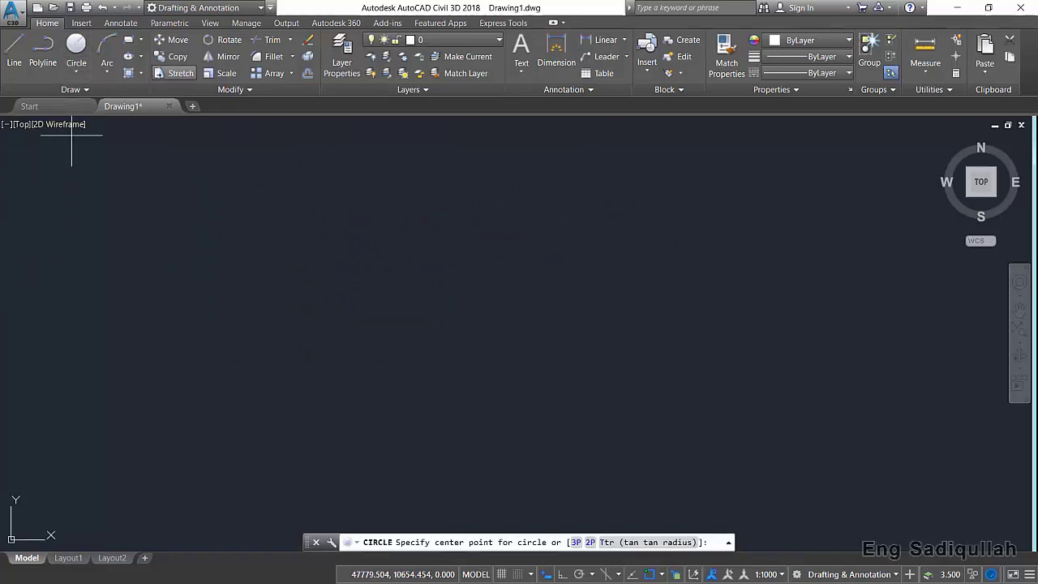
click(407, 293)
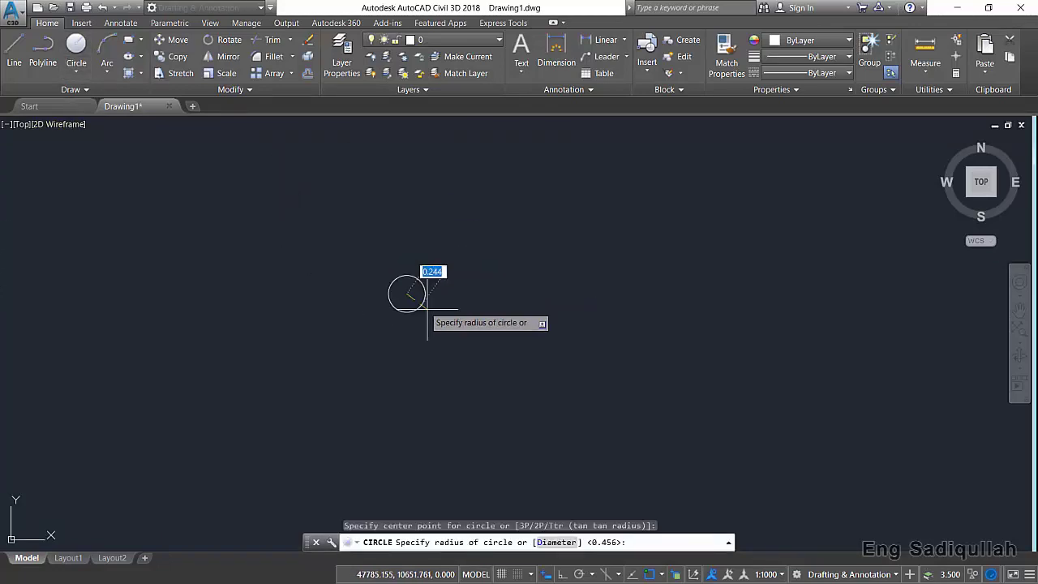
click(535, 378)
middle_drag(465, 297, 487, 319)
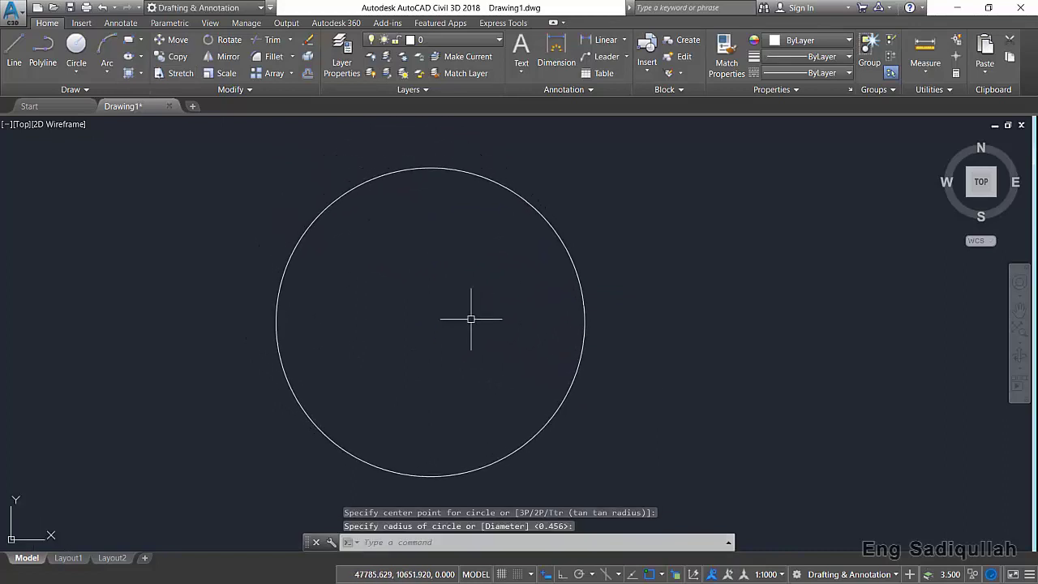
Step: Draw a small upright ellipse, Ortho on, to the upper left of the large circle
click(129, 58)
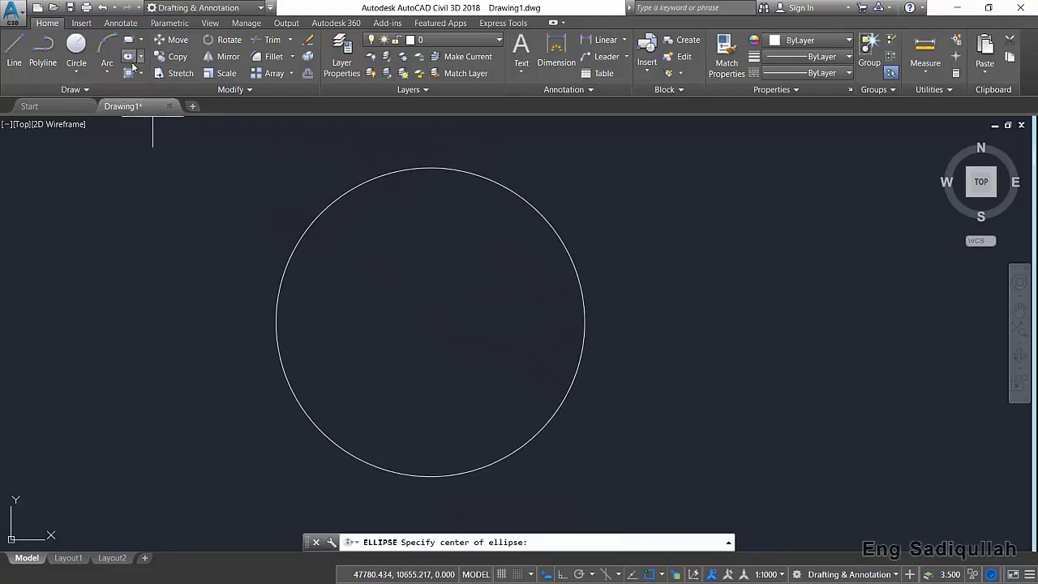
key(F8)
click(150, 219)
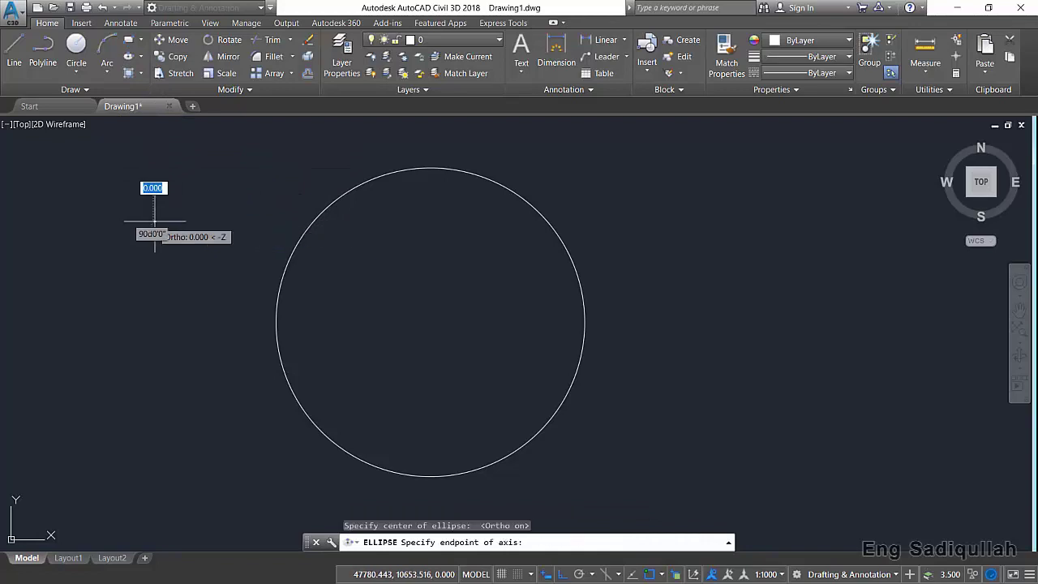
click(159, 220)
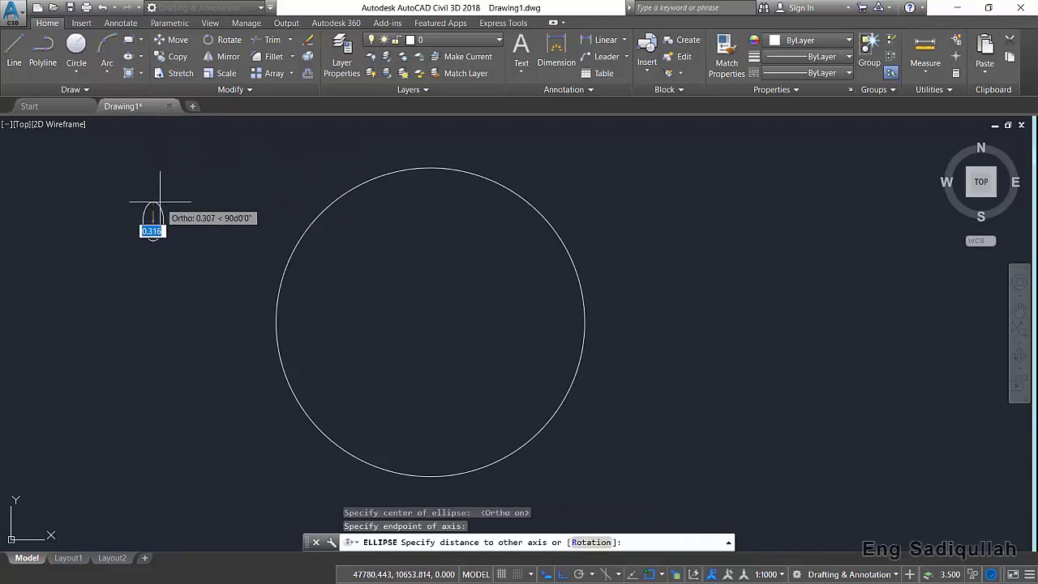
click(157, 199)
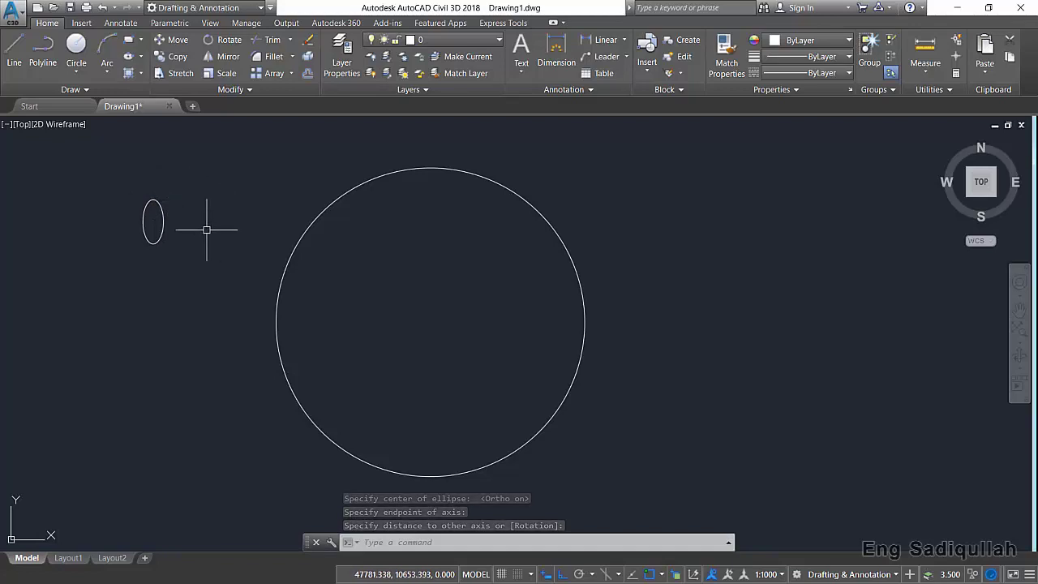
Step: Pan around both drawings, select the ellipse and recentre the view on it
mouse_move(171, 285)
middle_down()
mouse_move(643, 260)
mouse_move(741, 241)
mouse_move(743, 228)
middle_up()
middle_drag(105, 342, 240, 356)
scroll(240, 356, up, 1)
scroll(237, 350, down, 1)
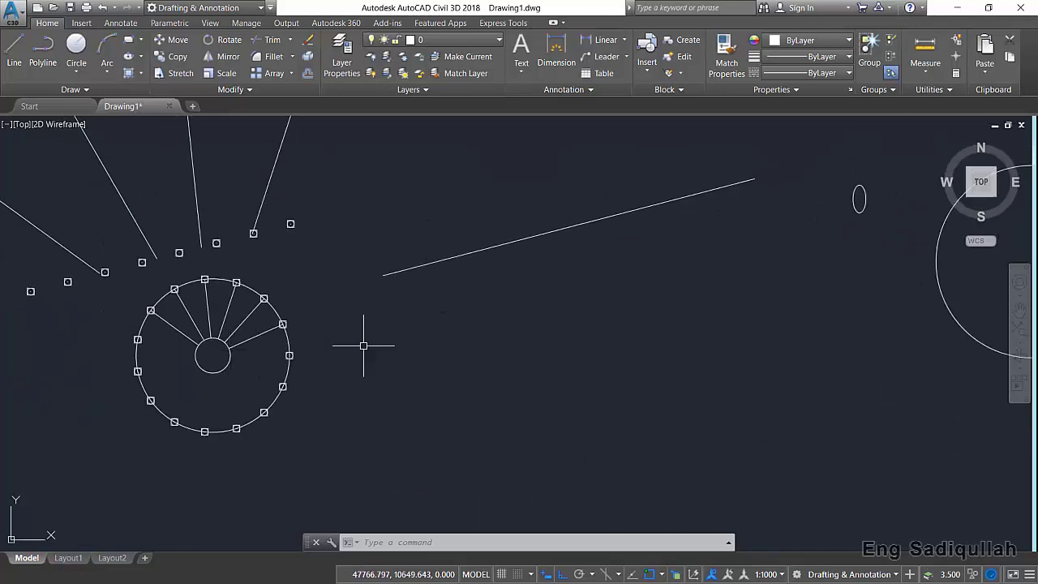
click(880, 212)
click(850, 186)
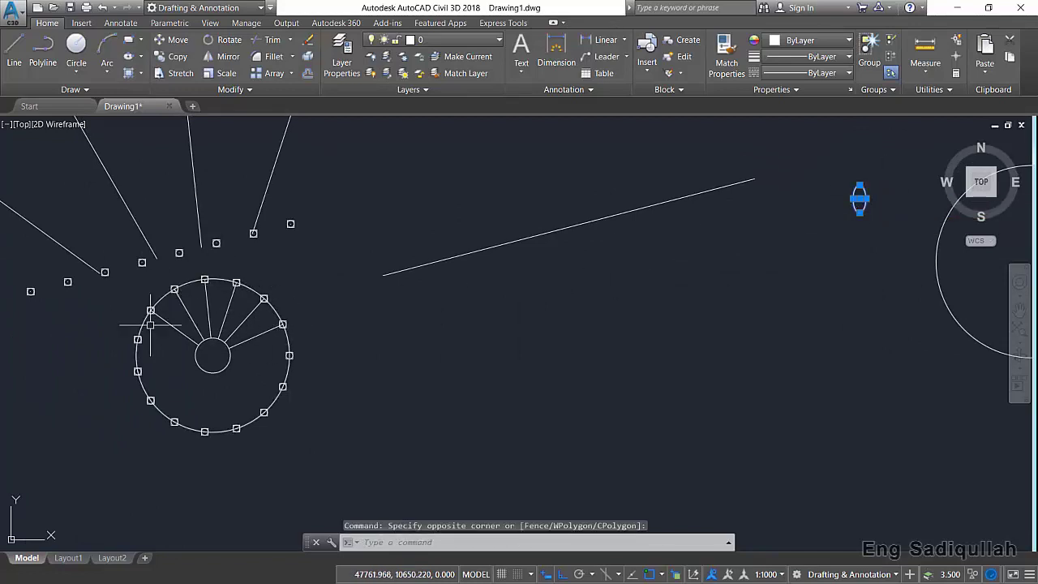
middle_drag(785, 348, 173, 424)
scroll(417, 325, up, 2)
middle_drag(417, 324, 443, 308)
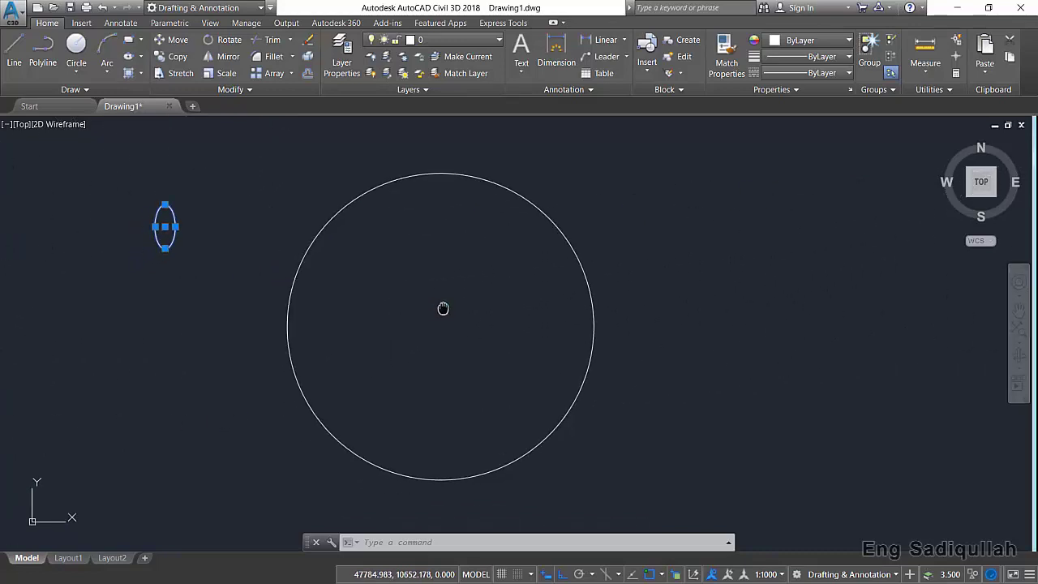
click(139, 148)
key(Escape)
click(104, 94)
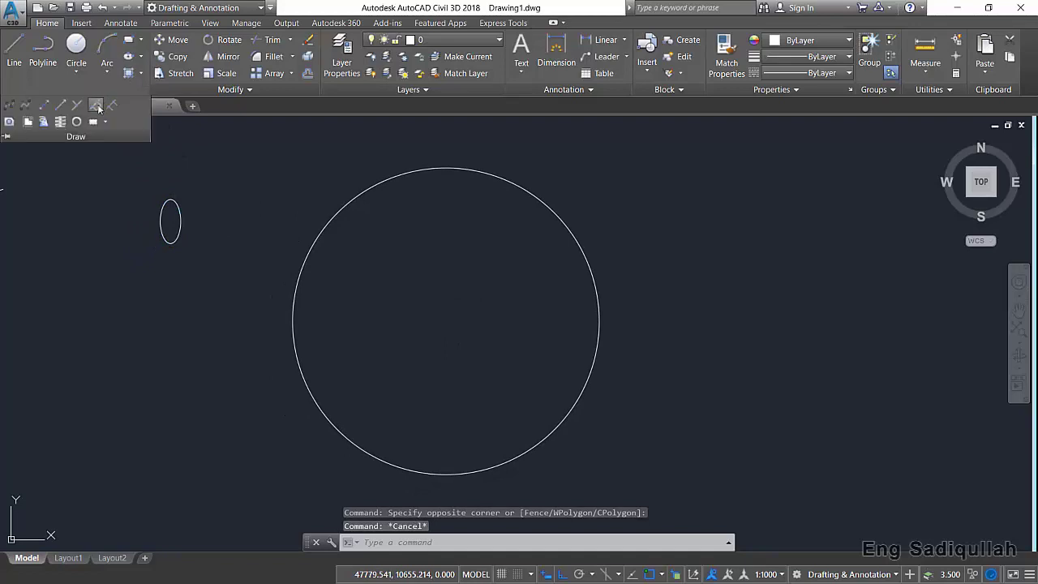
click(96, 106)
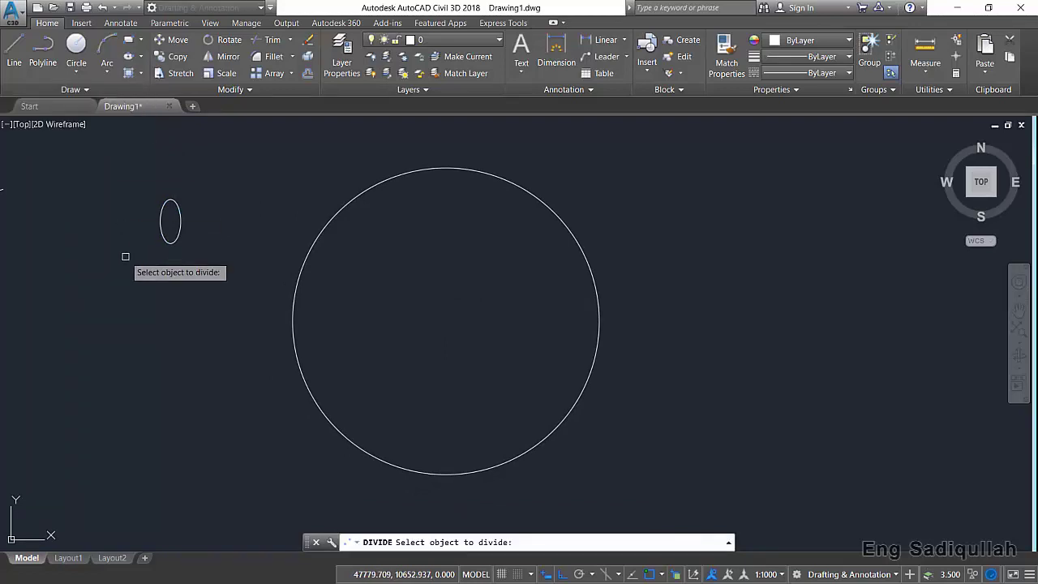
click(297, 278)
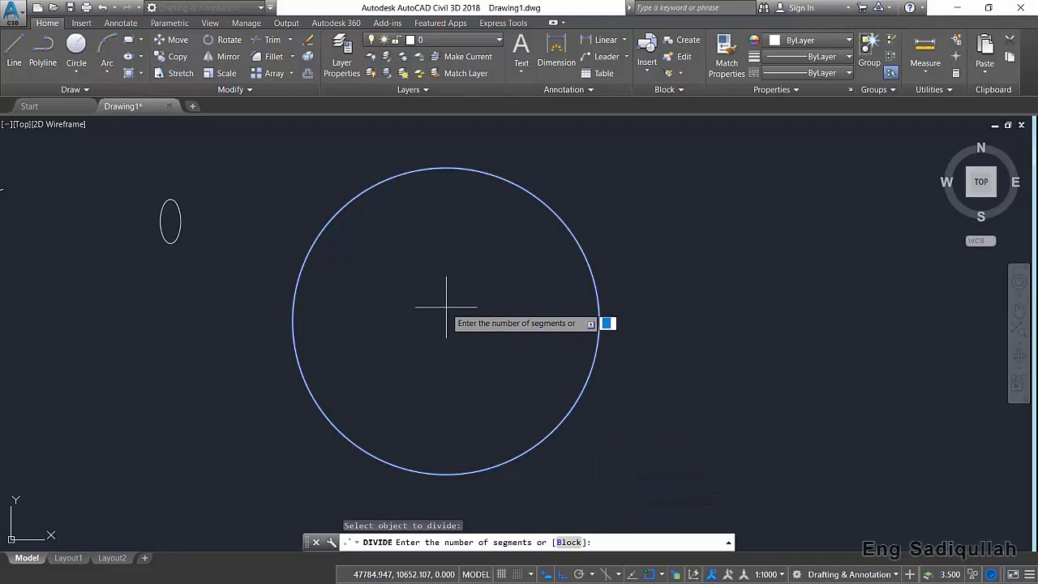
text(b)
key(Return)
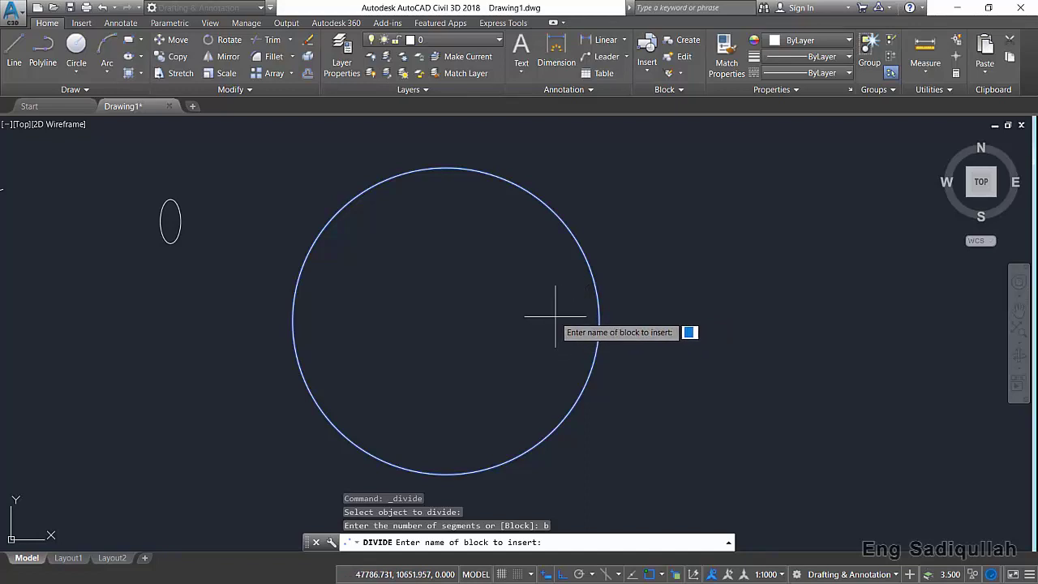
key(Escape)
scroll(172, 217, up, 4)
scroll(167, 198, up, 3)
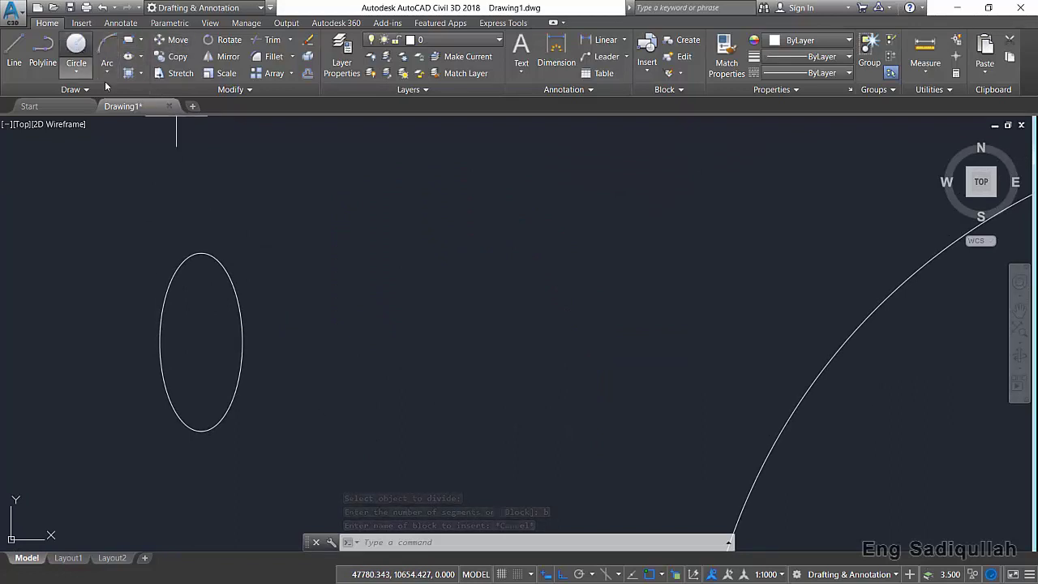
Step: Draw a small circle and move it to sit just above the ellipse
click(76, 48)
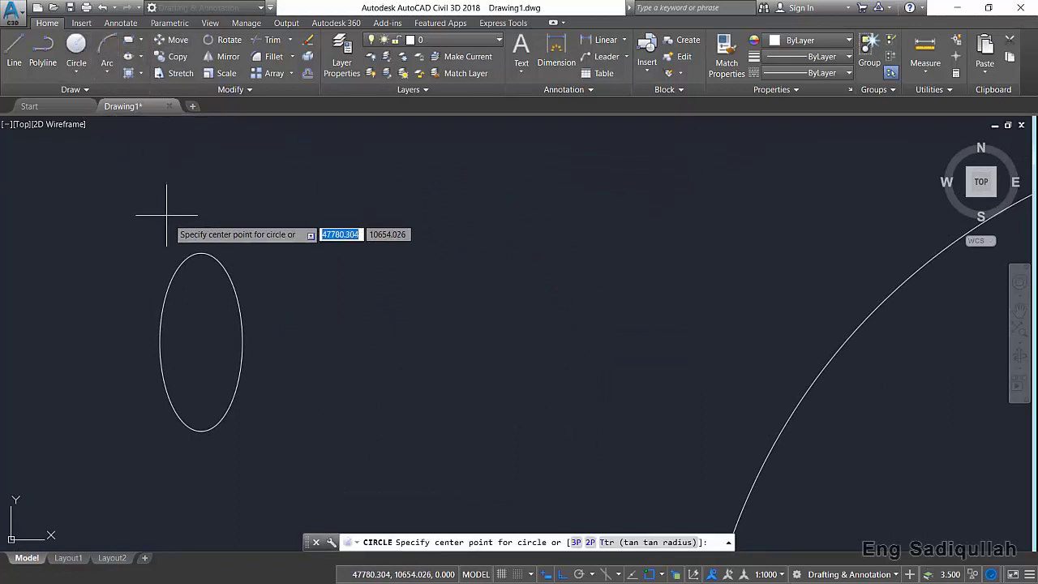
click(202, 253)
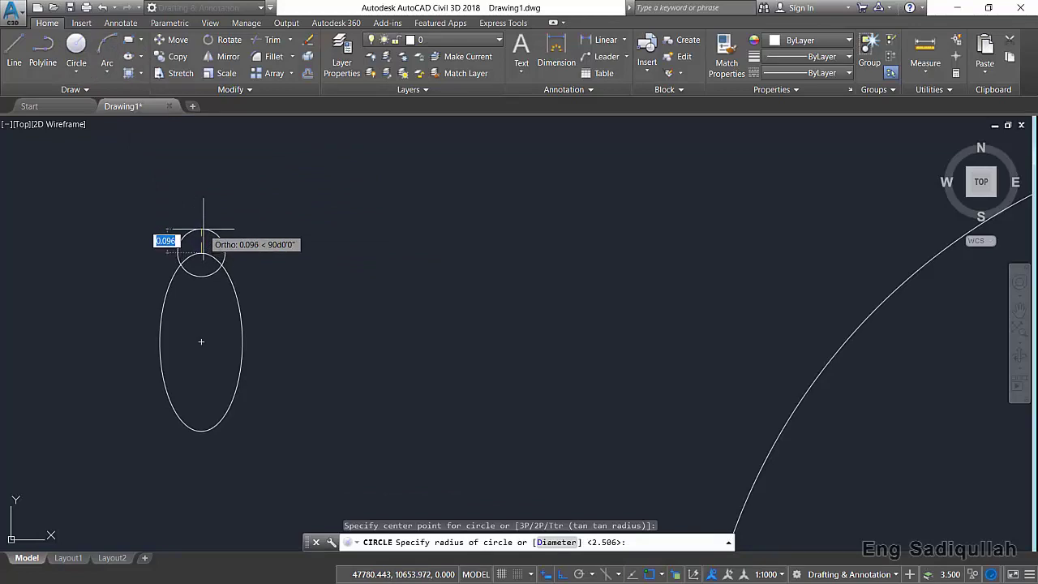
click(202, 230)
click(216, 204)
click(200, 241)
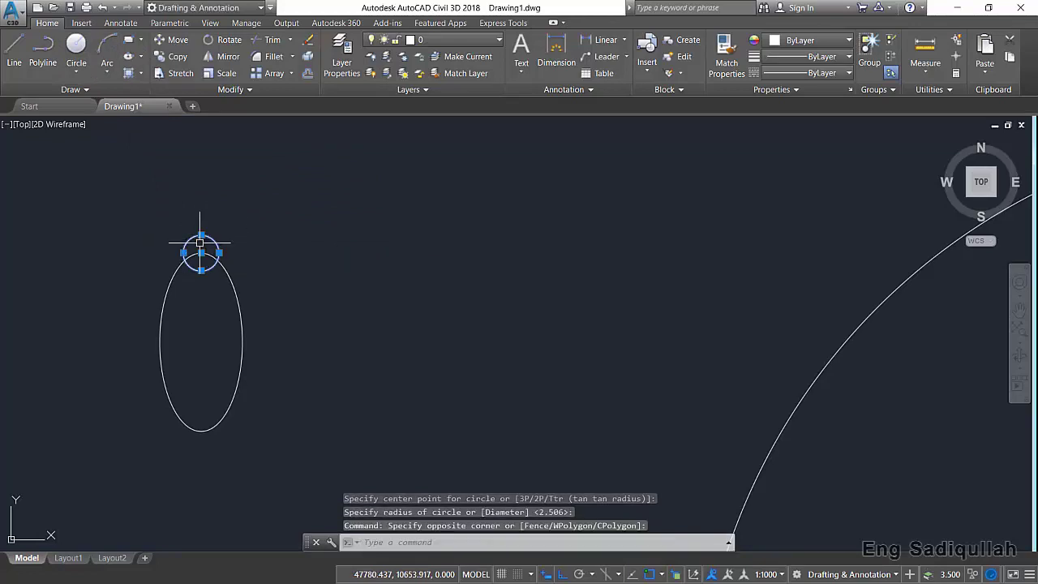
text(tr)
key(Return)
click(329, 238)
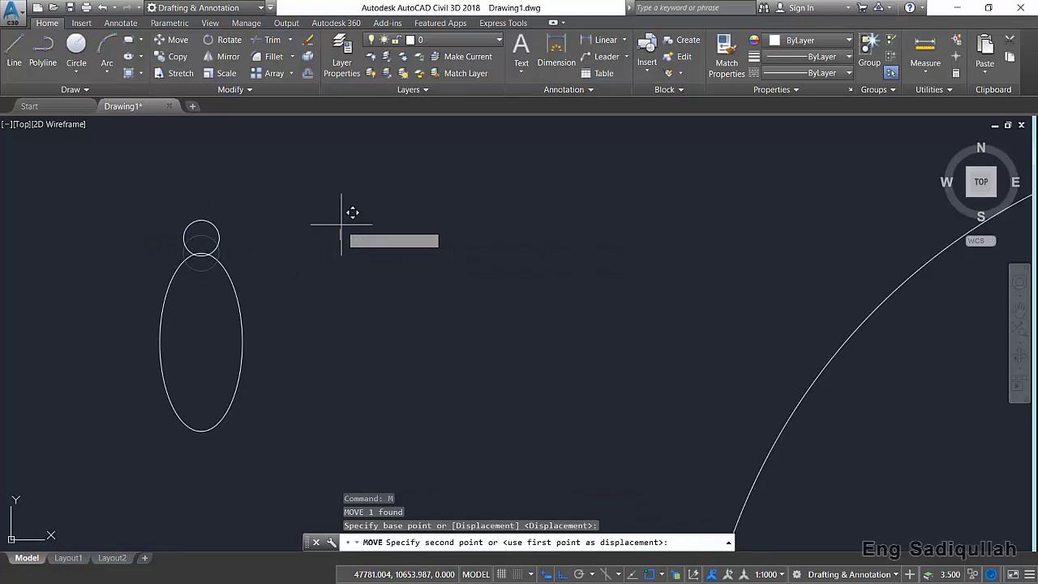
click(340, 216)
Step: Zoom out and pan to view the figure beside the large circle
scroll(338, 218, down, 2)
mouse_move(338, 235)
middle_down()
mouse_move(331, 261)
mouse_move(272, 315)
middle_up()
scroll(331, 261, down, 2)
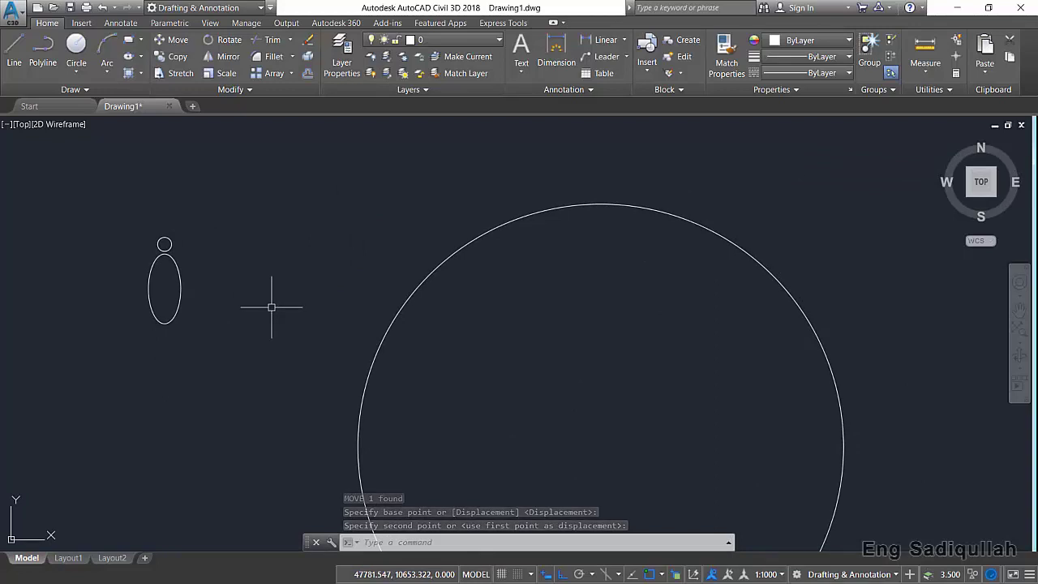
middle_drag(272, 307, 245, 305)
scroll(244, 305, down, 2)
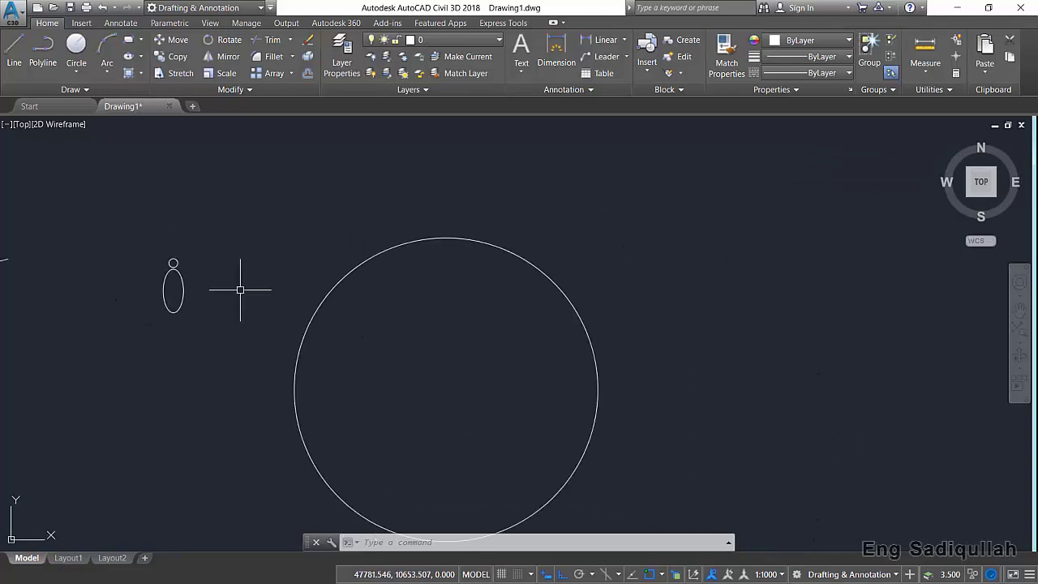
click(239, 233)
Step: Start a block definition and select the ellipse and small circle as its objects
click(189, 297)
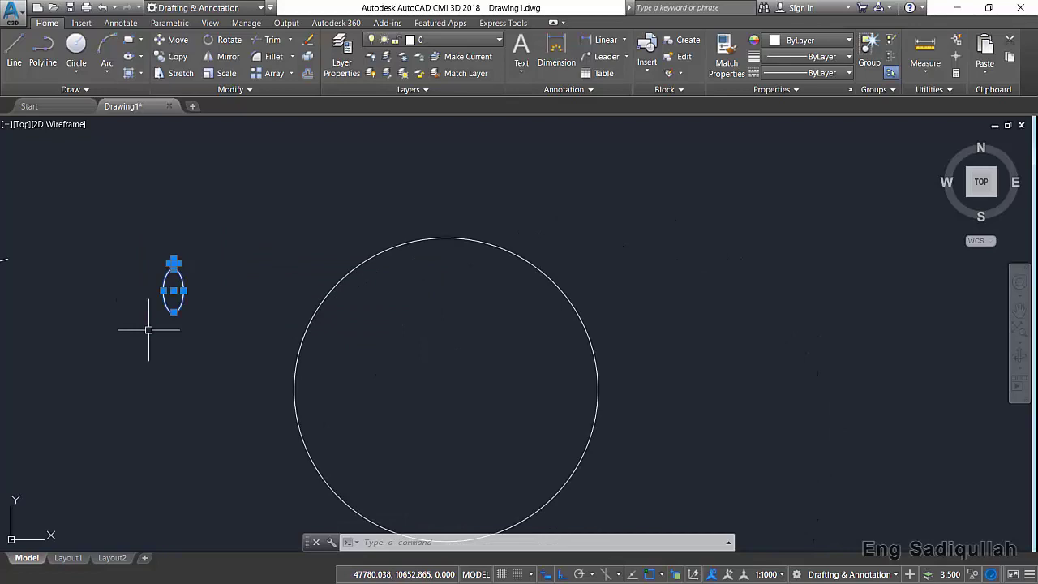
text(B)
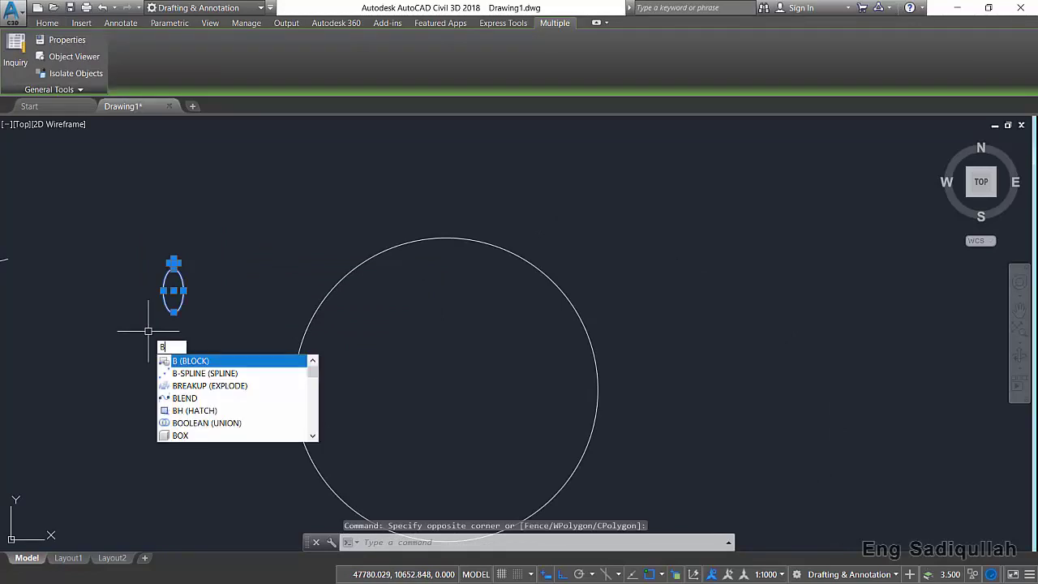
key(Return)
text(as)
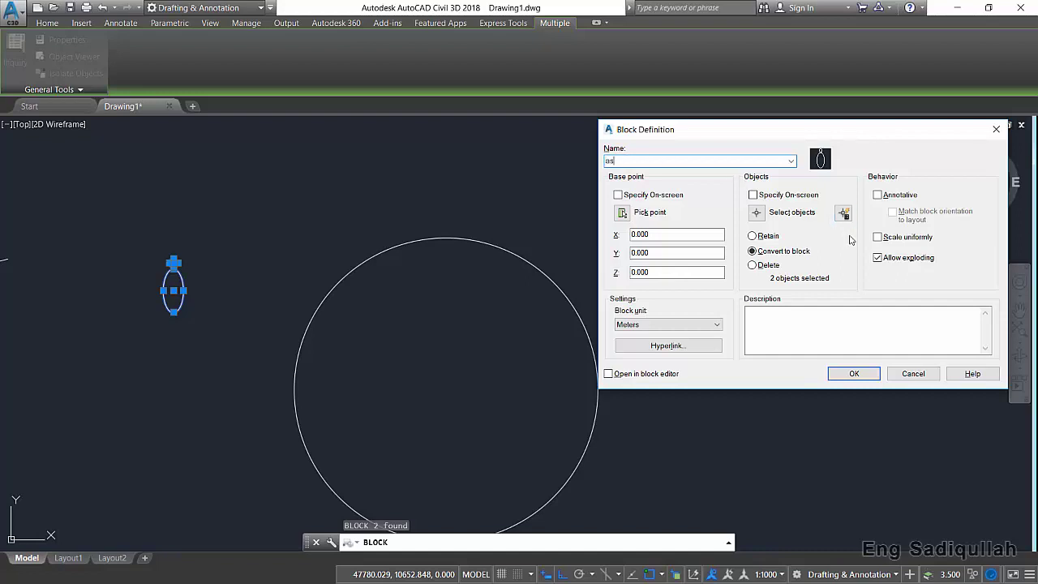
click(765, 197)
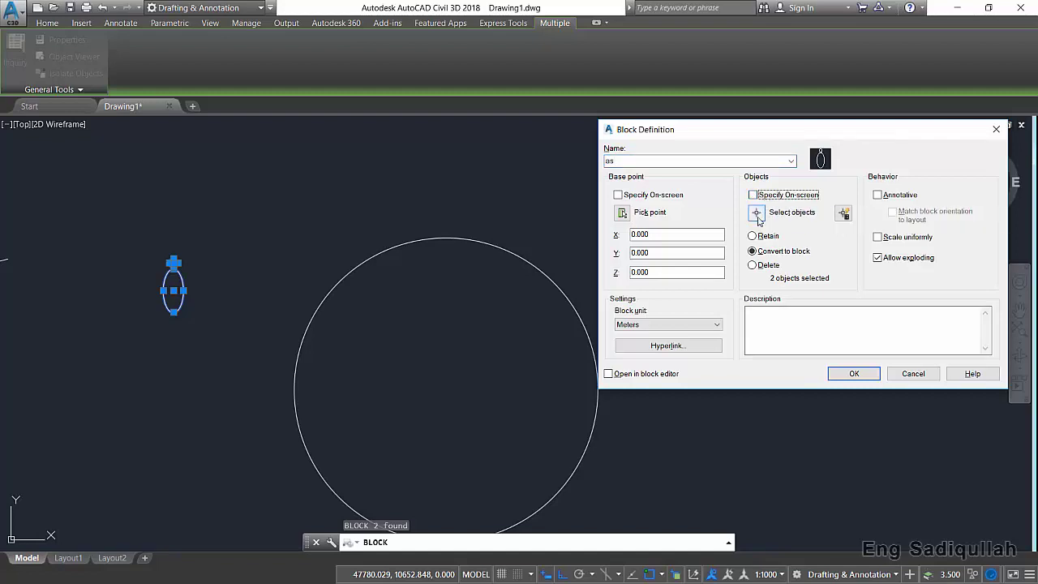
click(757, 213)
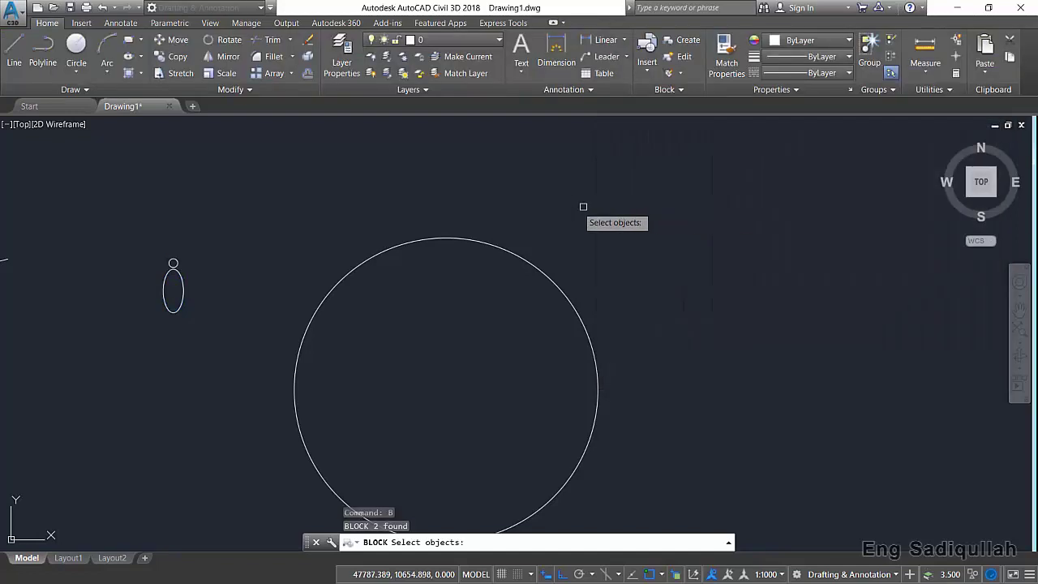
click(202, 243)
click(147, 329)
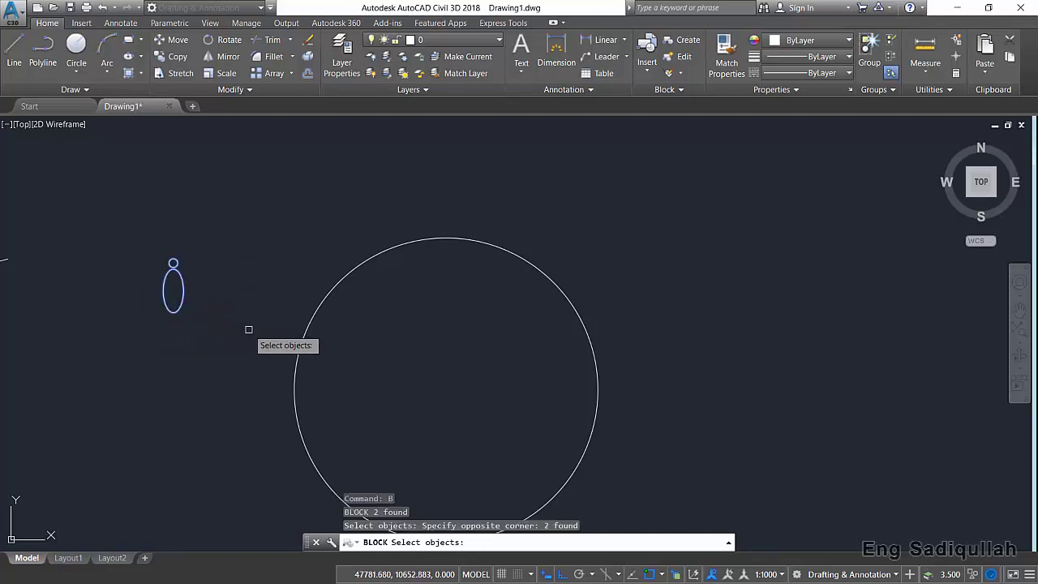
key(Return)
Step: Set the base point at the ellipse centre and create the block 'as'
click(623, 213)
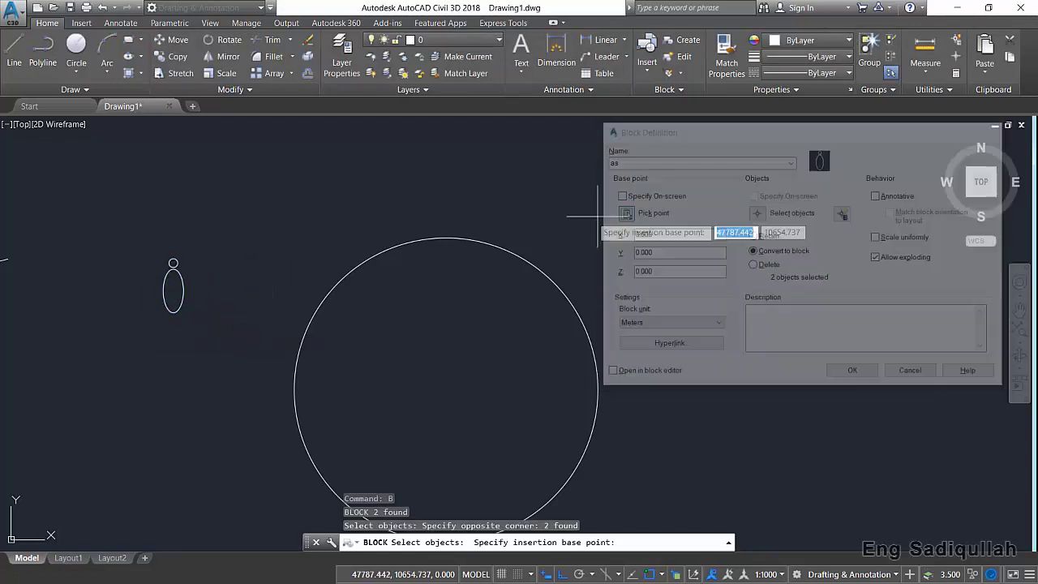
click(173, 290)
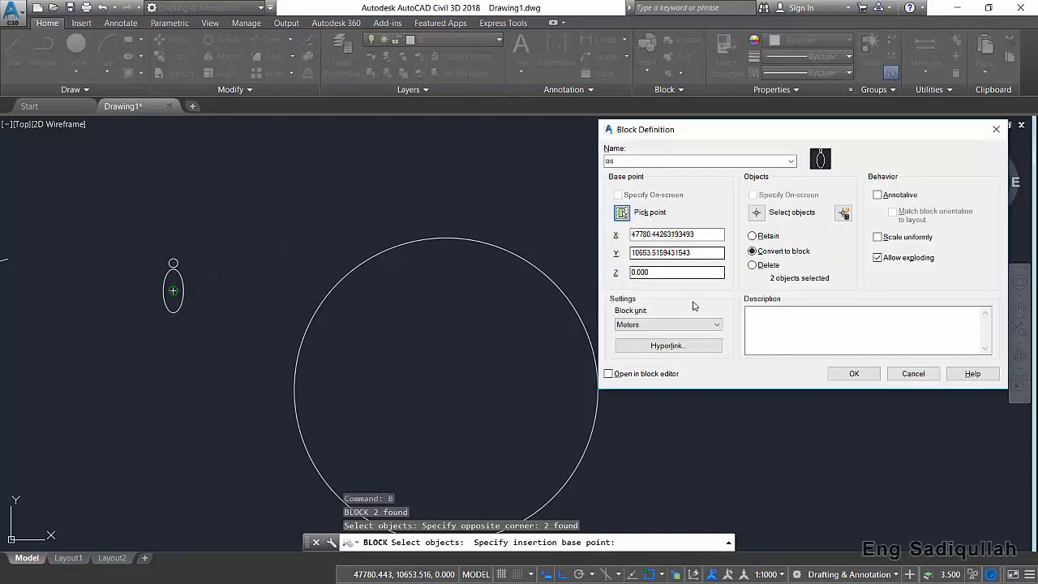
click(853, 374)
middle_drag(241, 259, 180, 200)
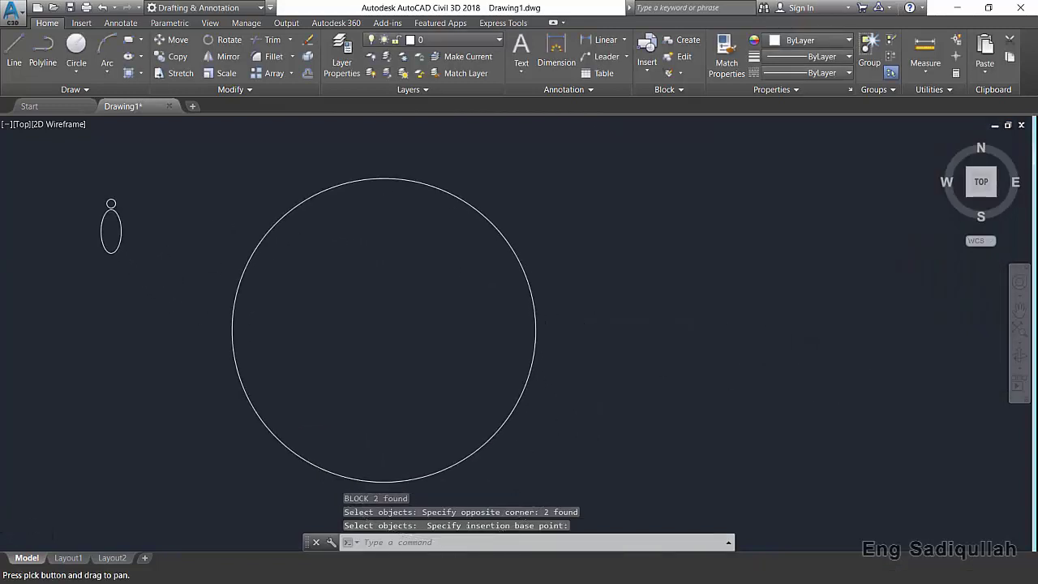
click(114, 231)
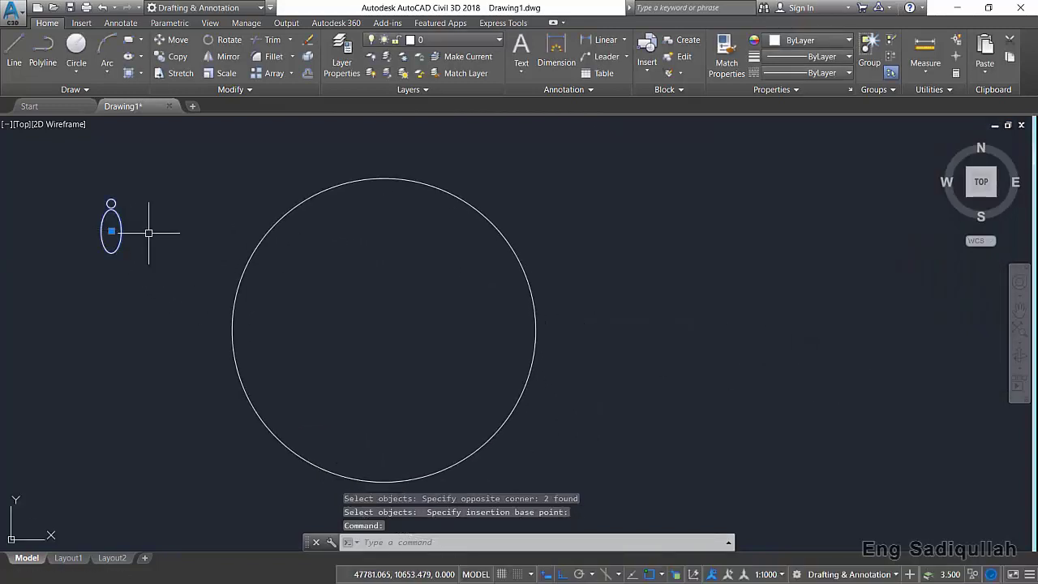
Step: Move the 'as' block down to the lower left of the large circle
click(111, 231)
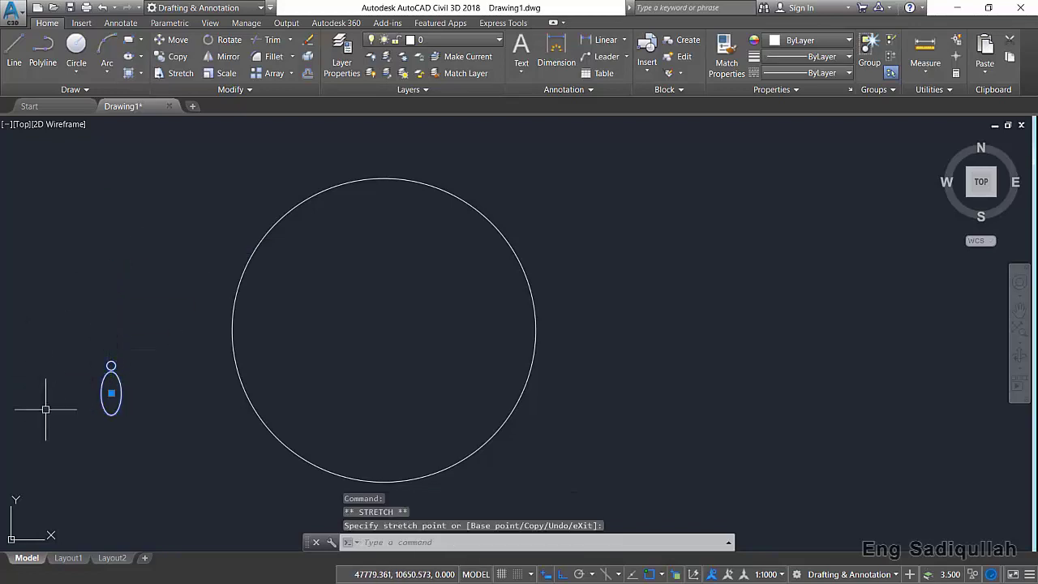
click(111, 392)
click(510, 192)
click(285, 168)
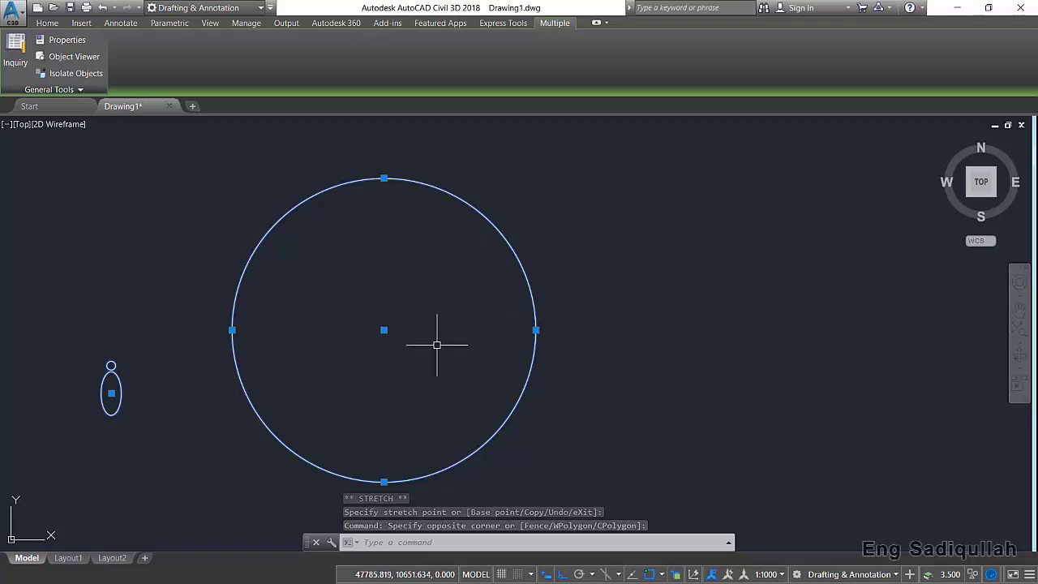
key(Escape)
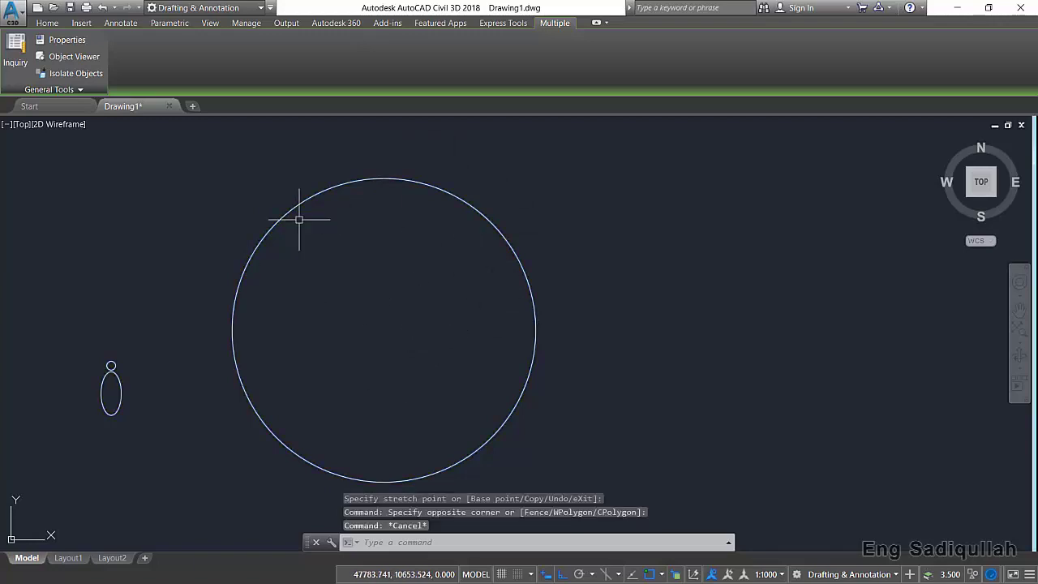
click(97, 89)
Step: Divide the large circle into 15 parts with aligned copies of block 'as'
click(96, 105)
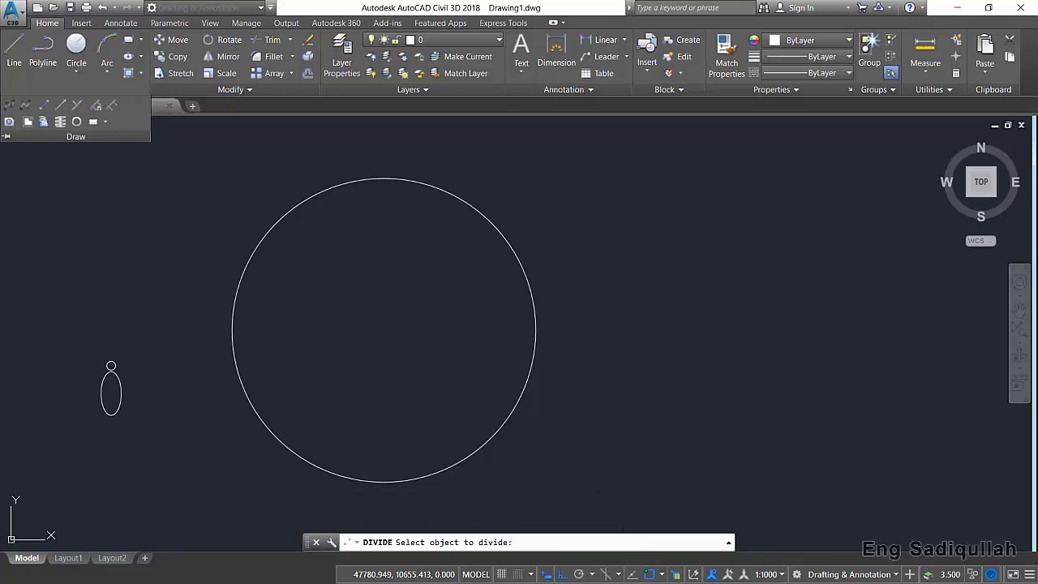
click(277, 214)
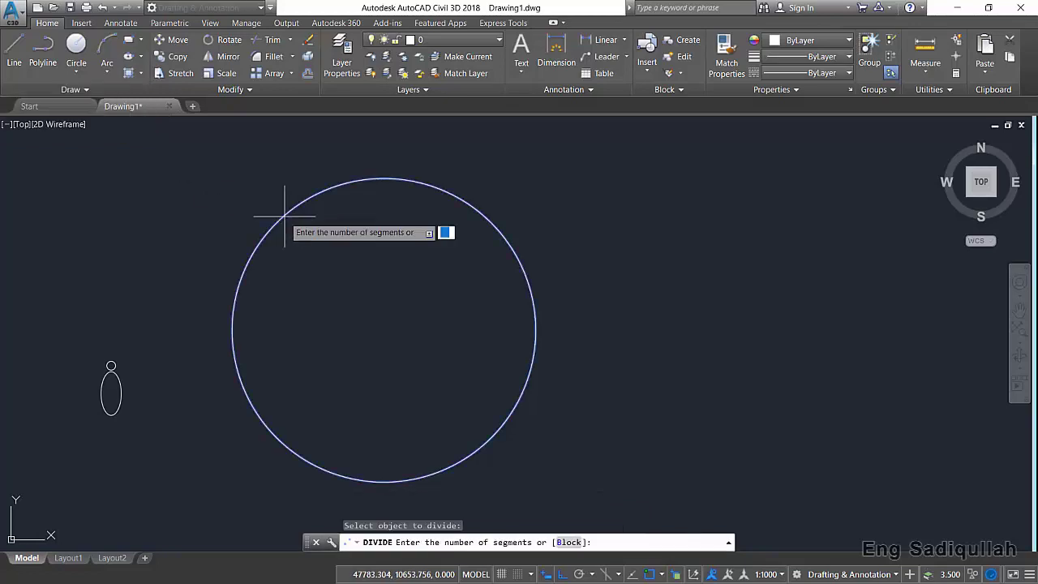
text(B)
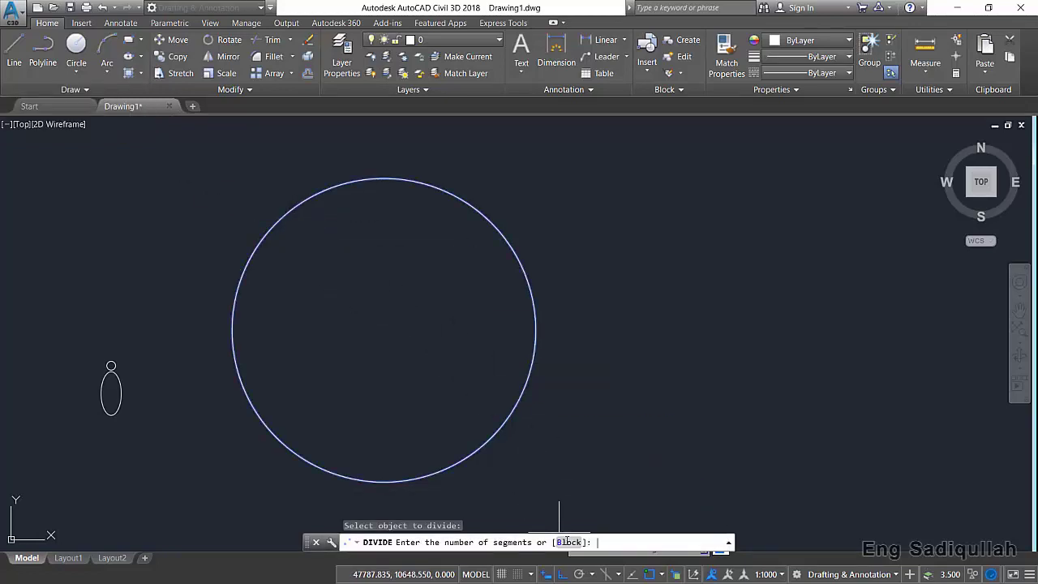
key(Return)
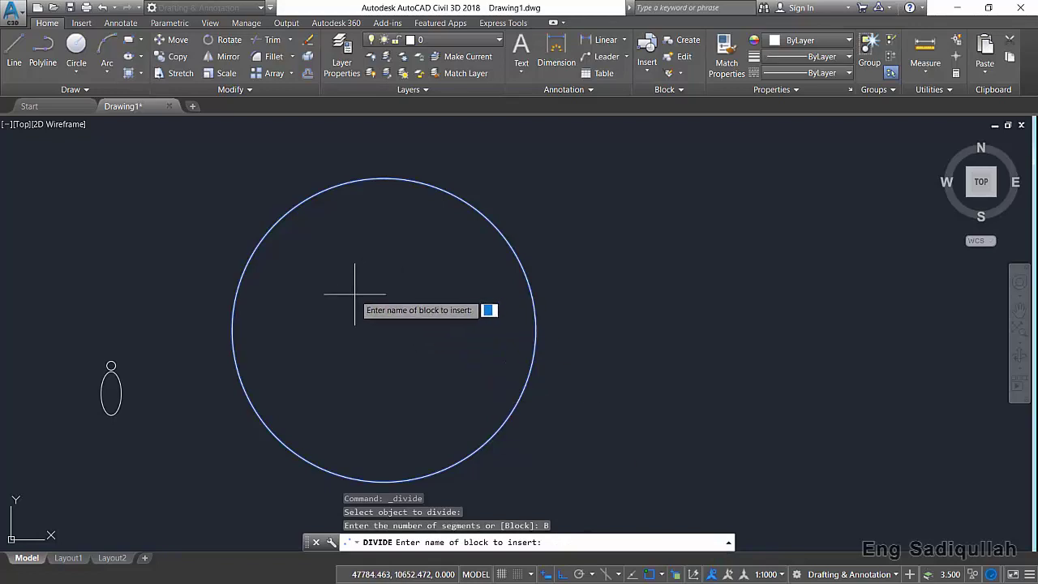
text(as)
key(Return)
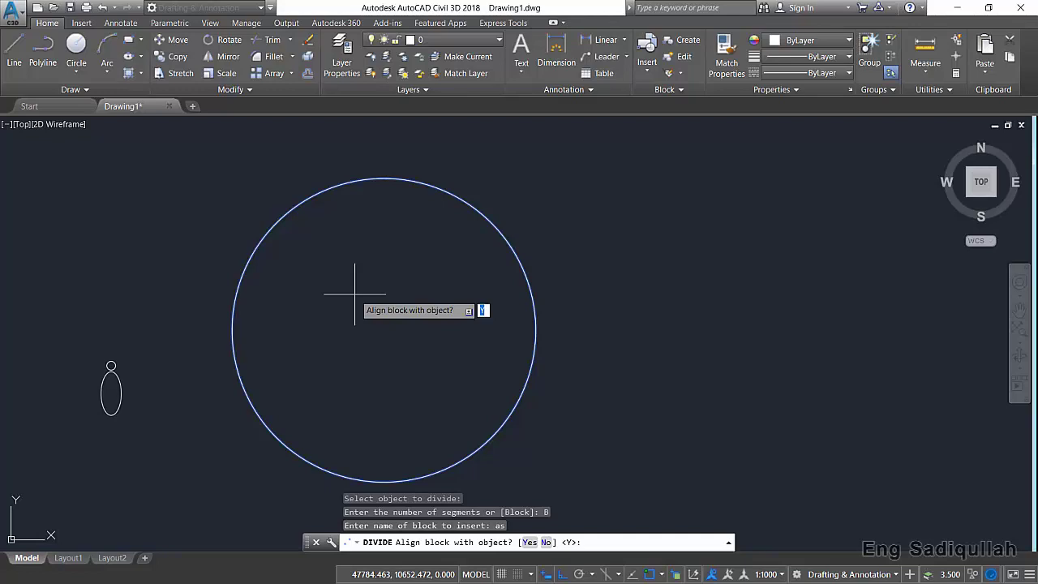
key(Return)
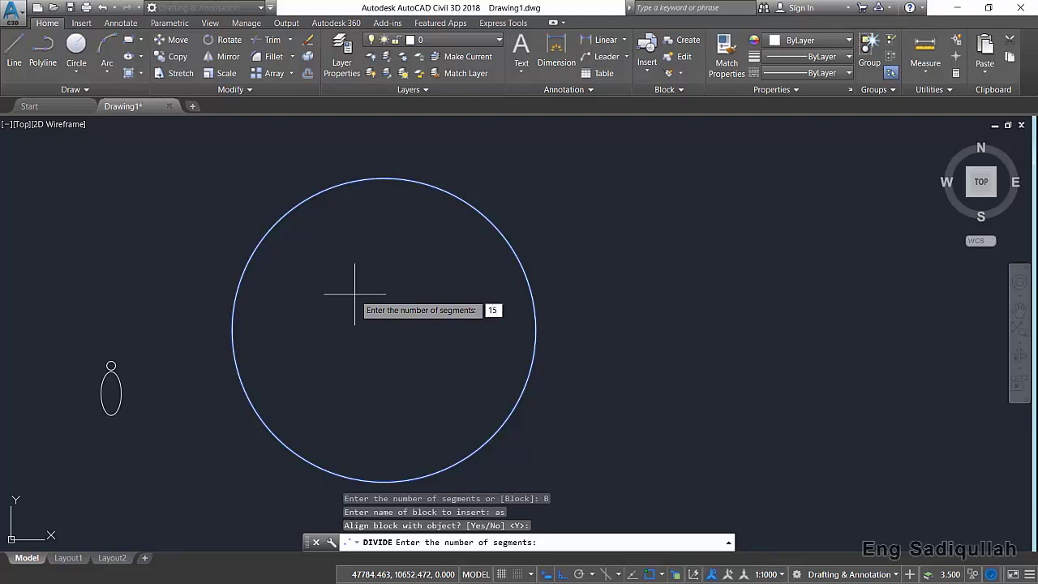
key(Return)
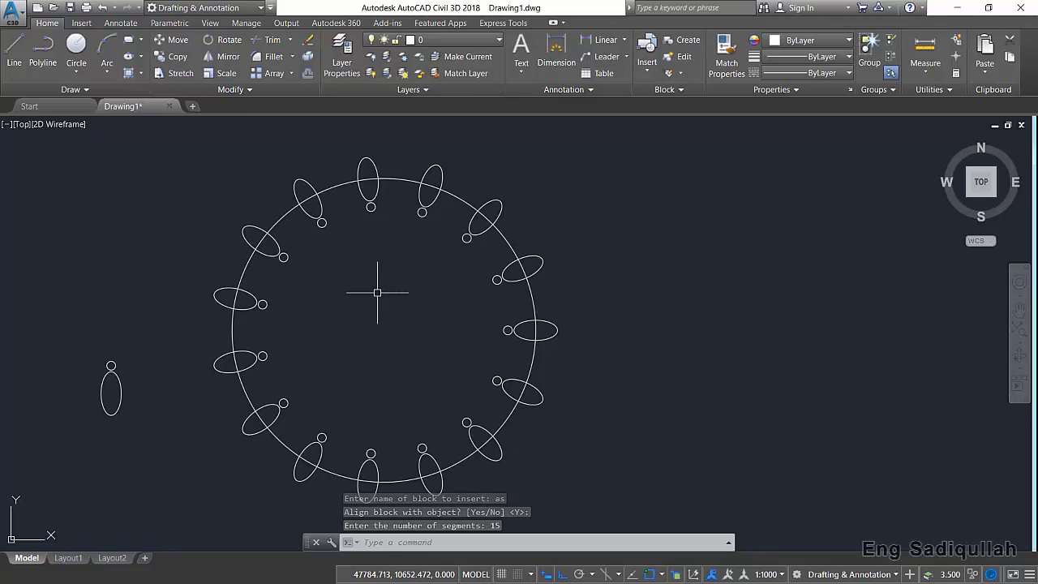
Step: Copy the large circle to a spot right of the ringed circle
scroll(414, 316, down, 2)
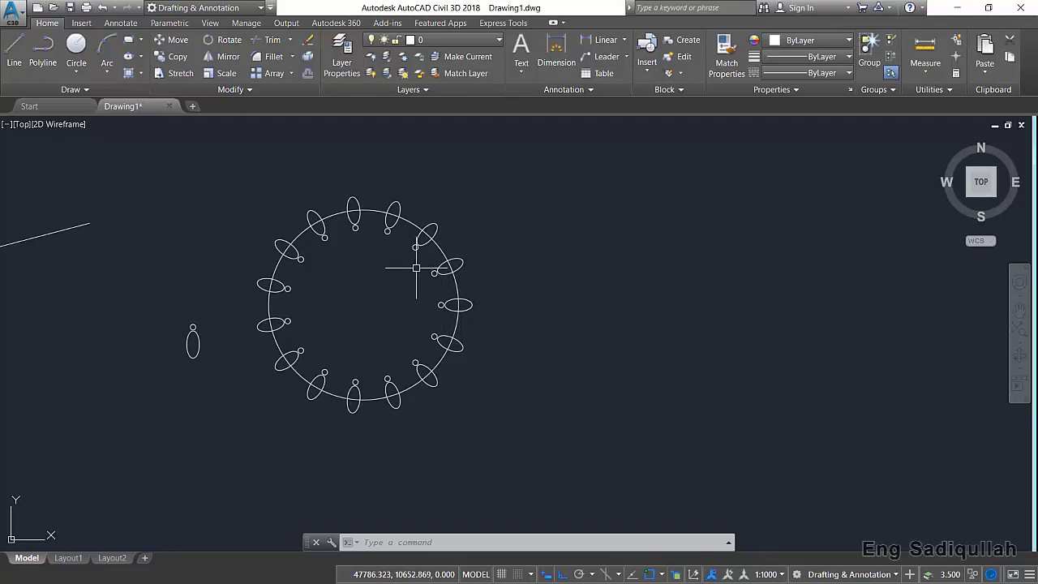
middle_drag(473, 279, 369, 293)
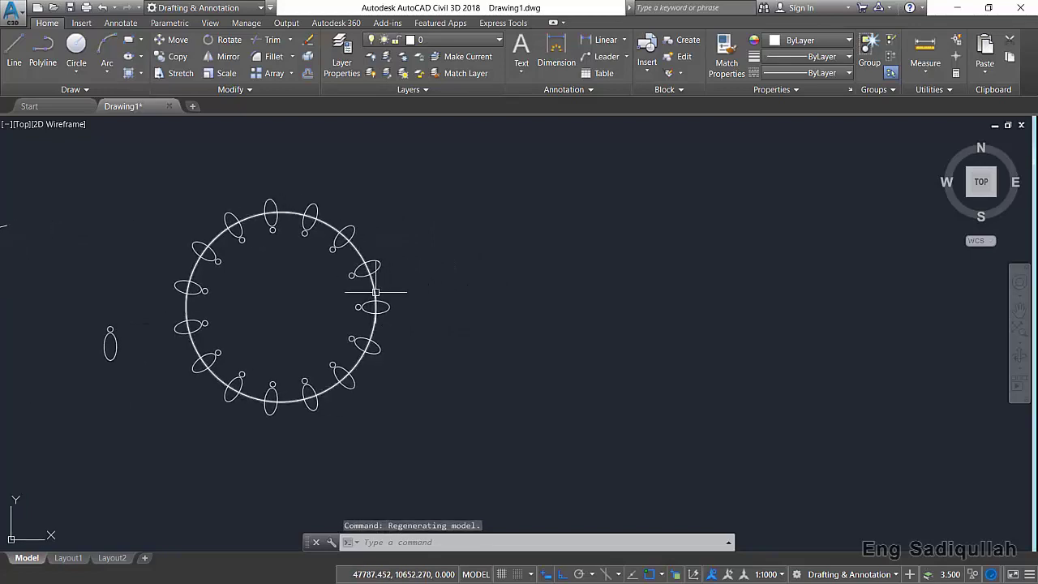
click(375, 292)
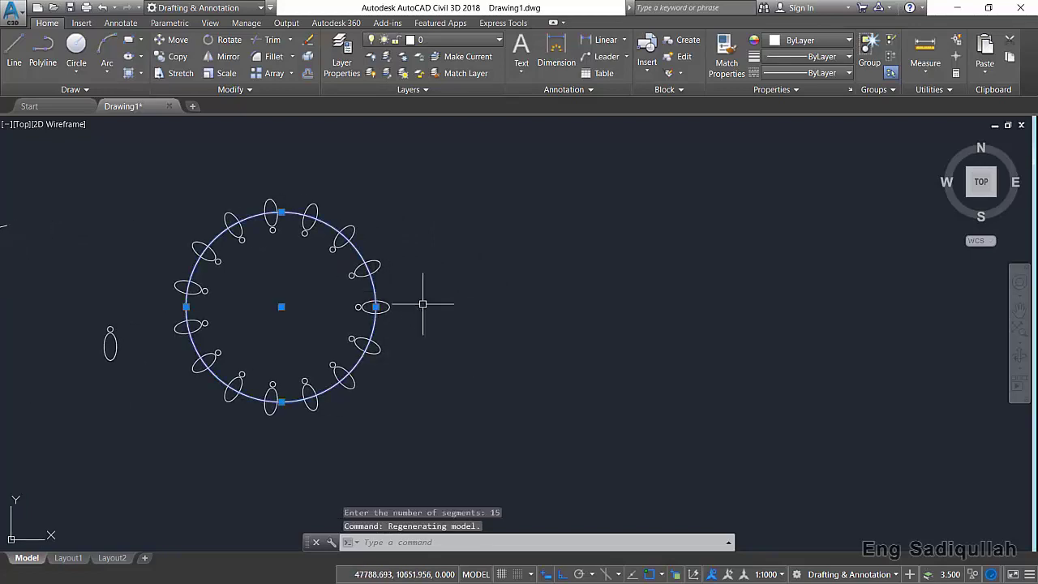
text(co)
key(Return)
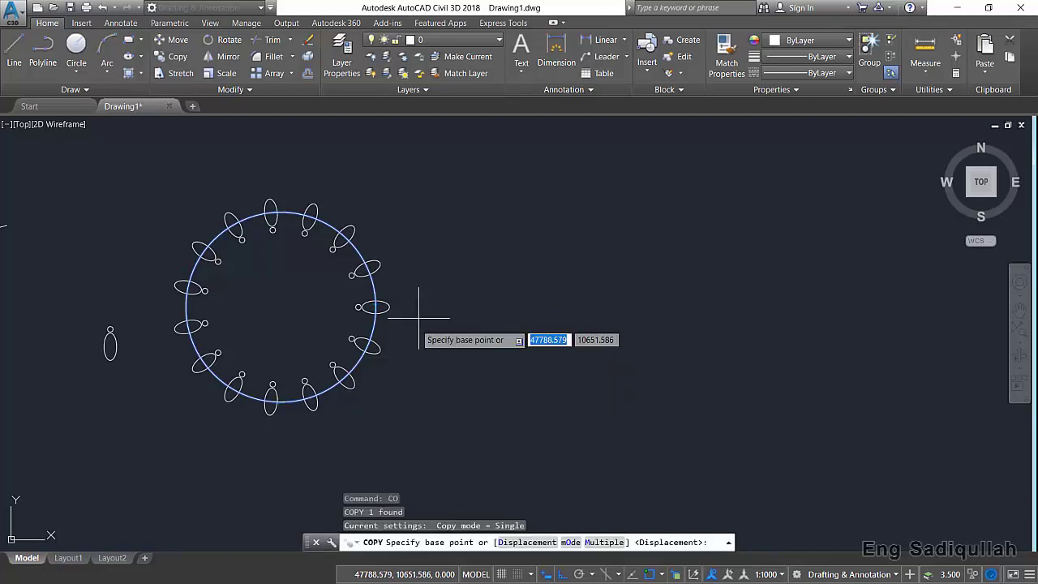
click(436, 414)
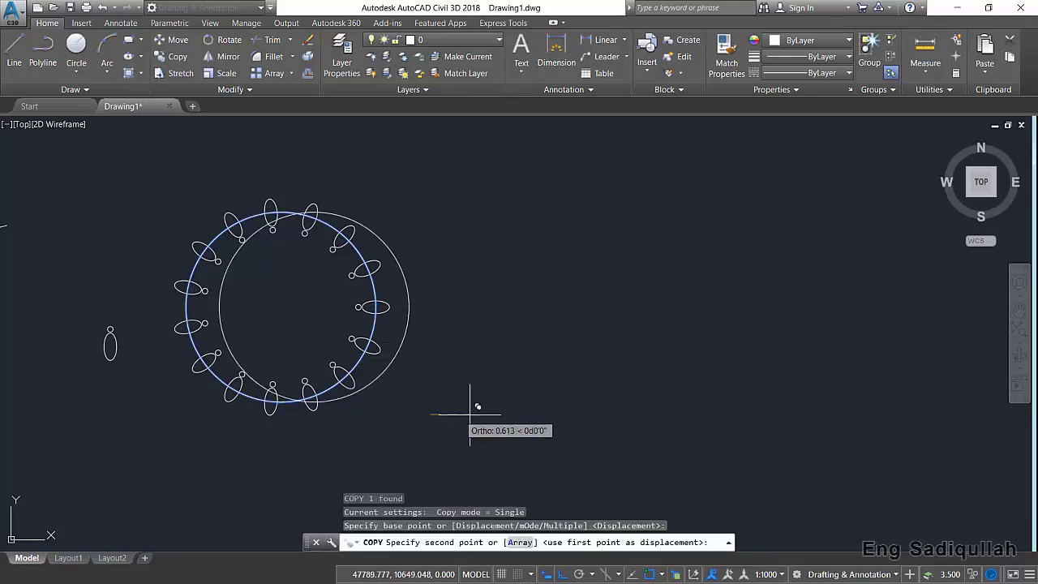
click(726, 413)
middle_drag(637, 365, 625, 364)
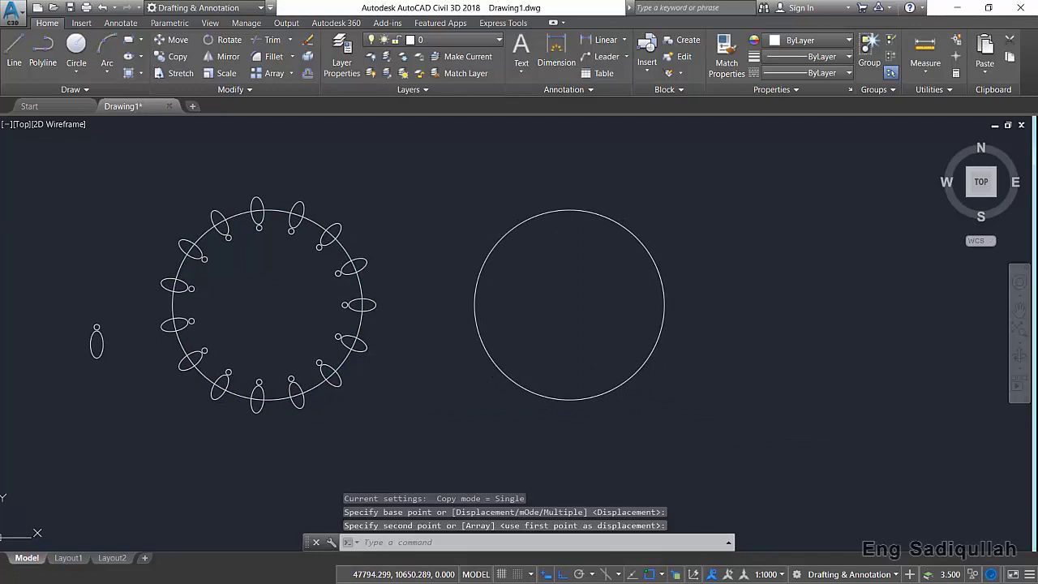
click(120, 87)
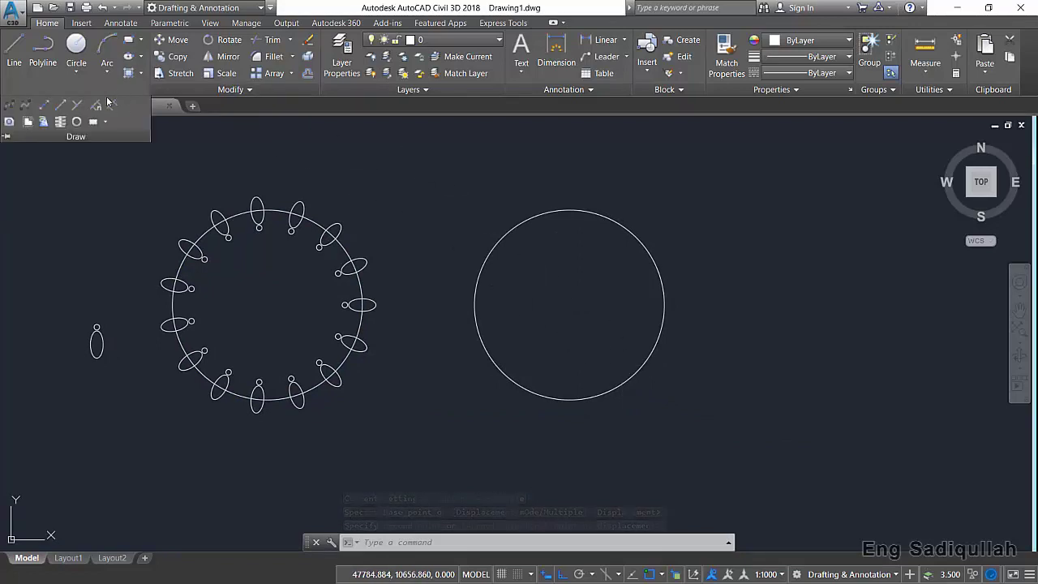
Step: Divide the right circle into 15 parts with unaligned 'as' blocks
click(98, 111)
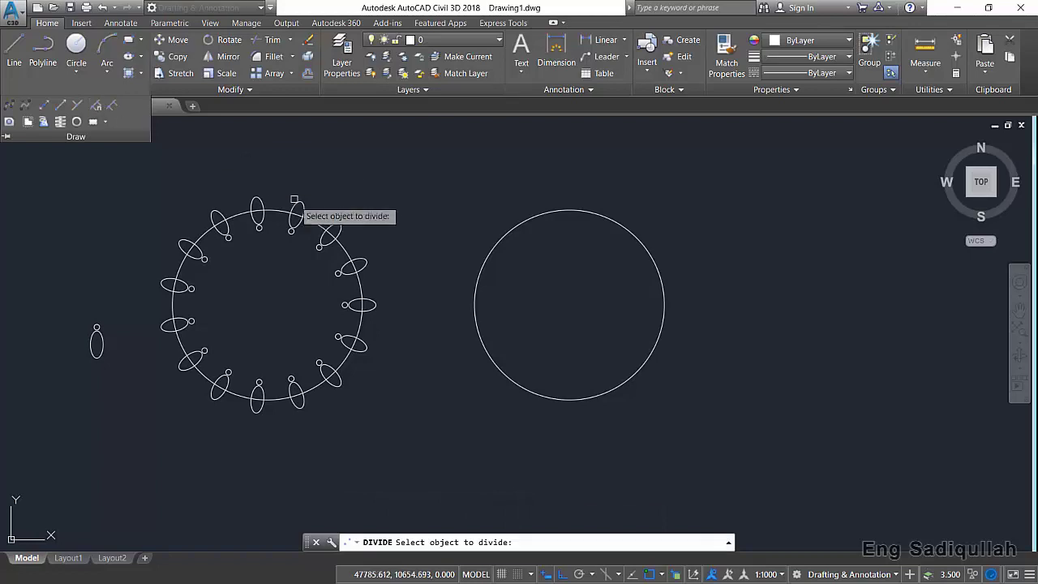
click(484, 277)
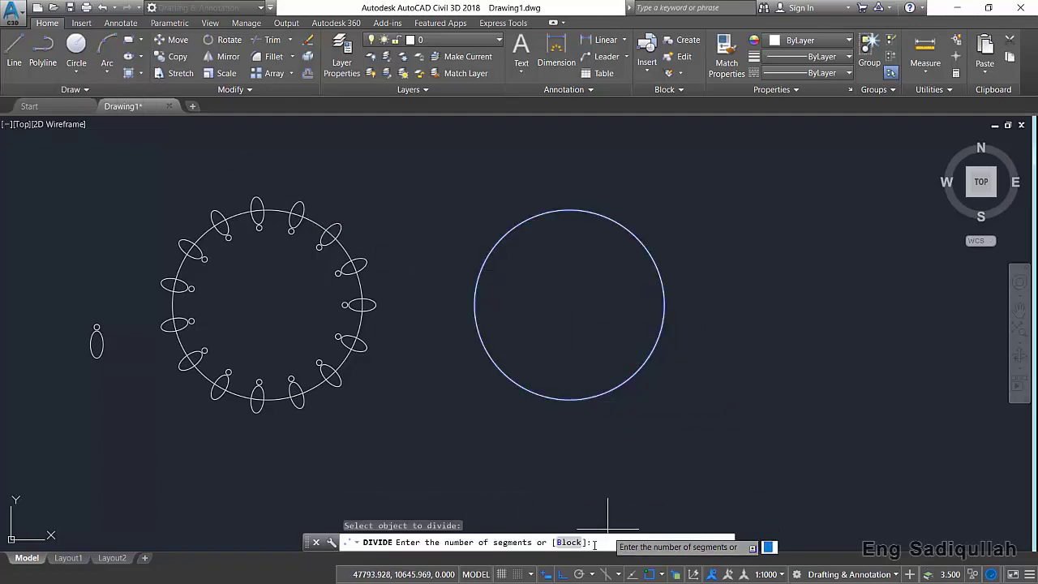
key(Down)
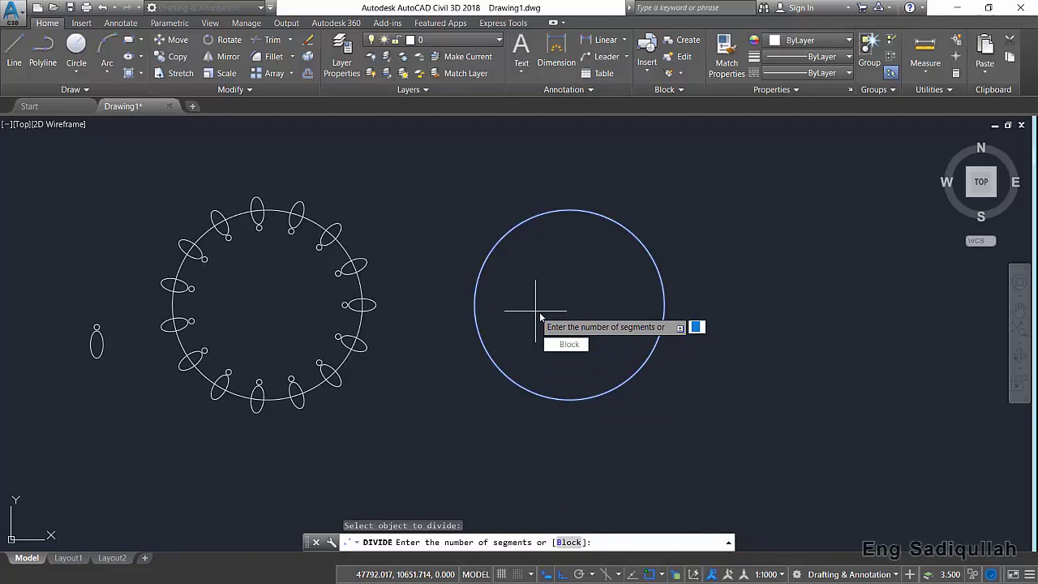
key(Return)
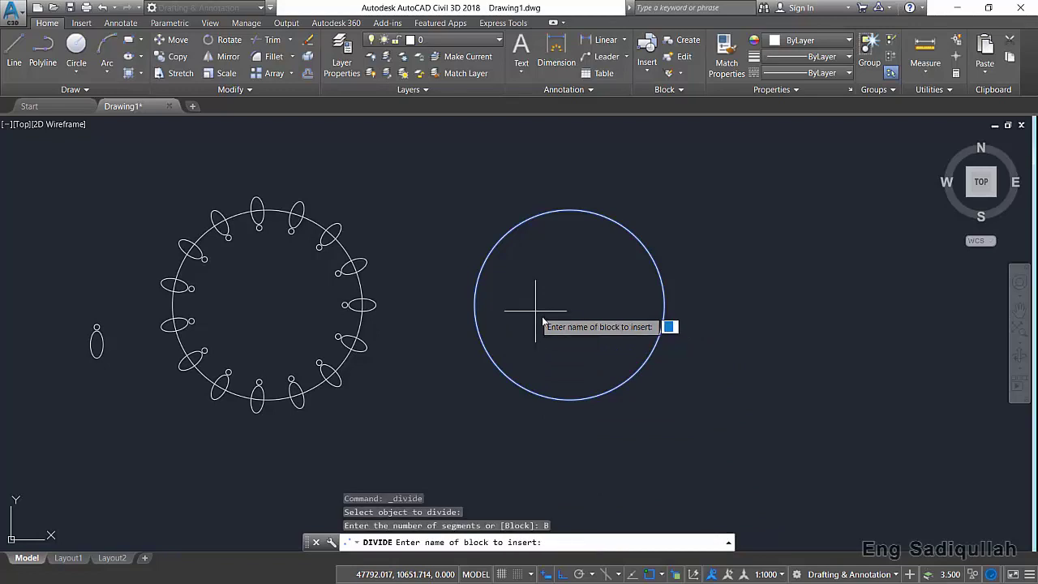
text(as)
key(Return)
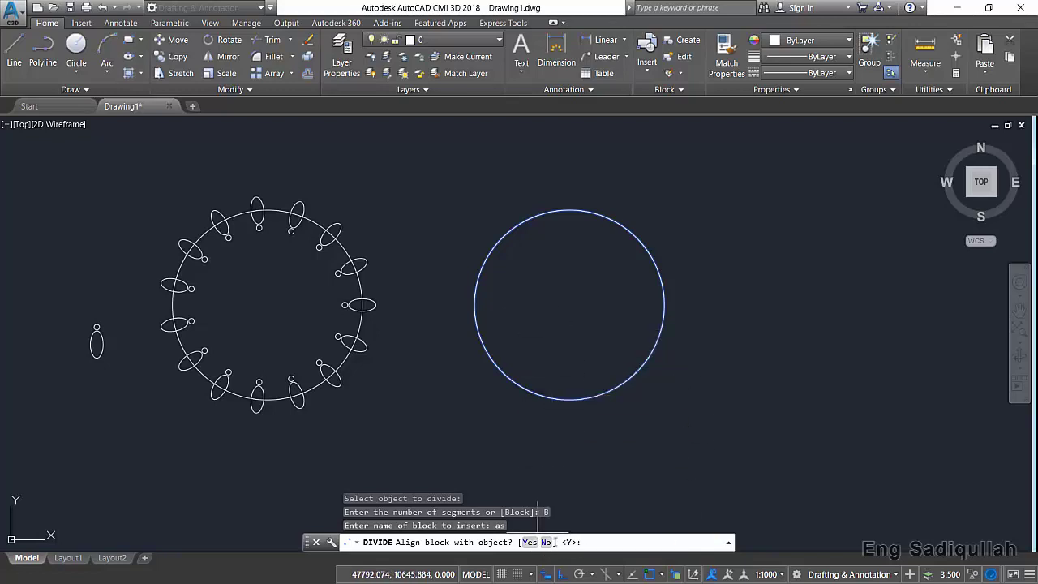
click(548, 542)
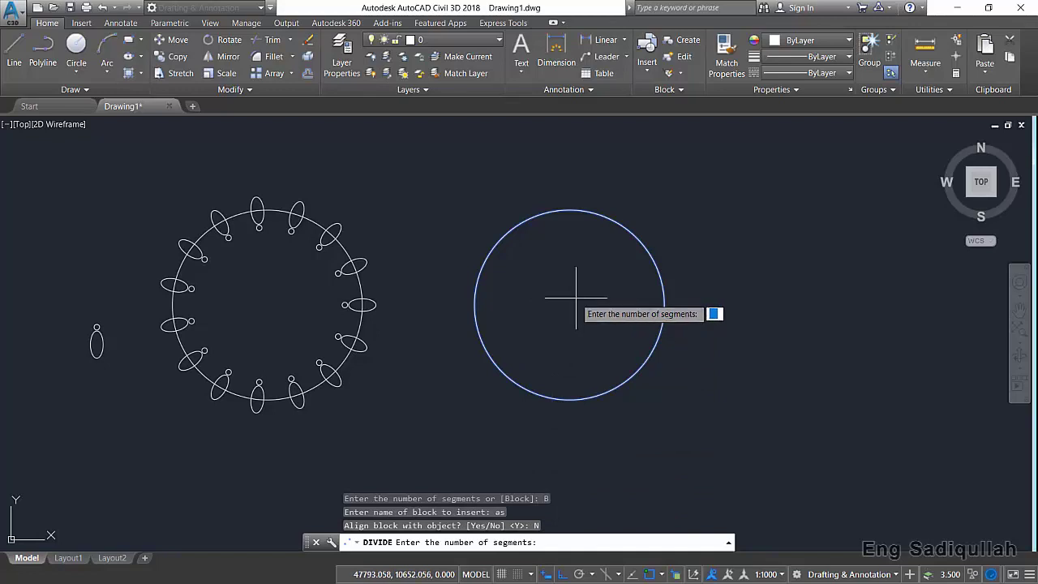
text(15)
key(Return)
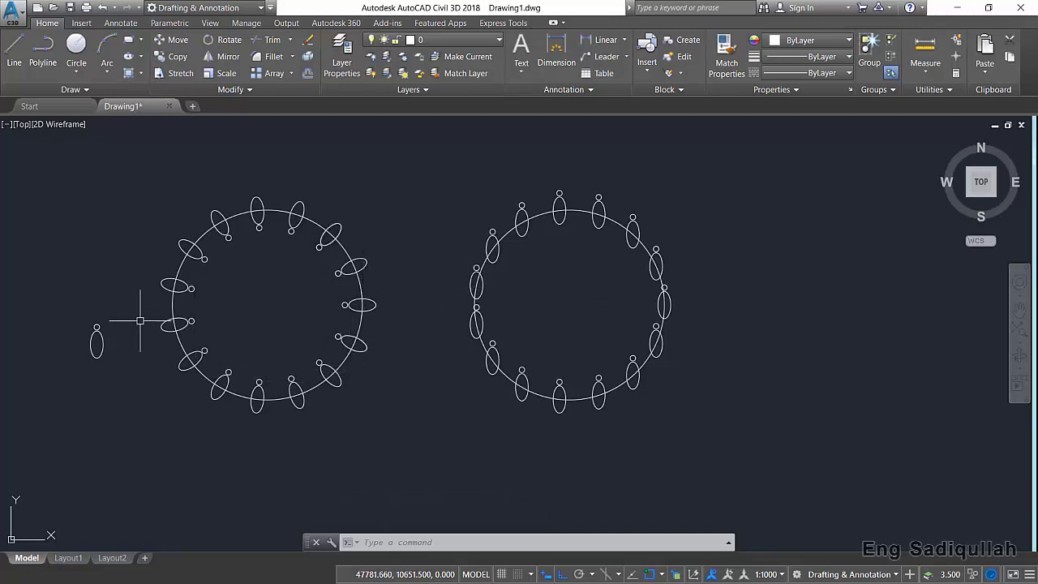
Step: Zoom and pan to inspect both rings of 'as' blocks up close
scroll(93, 340, up, 2)
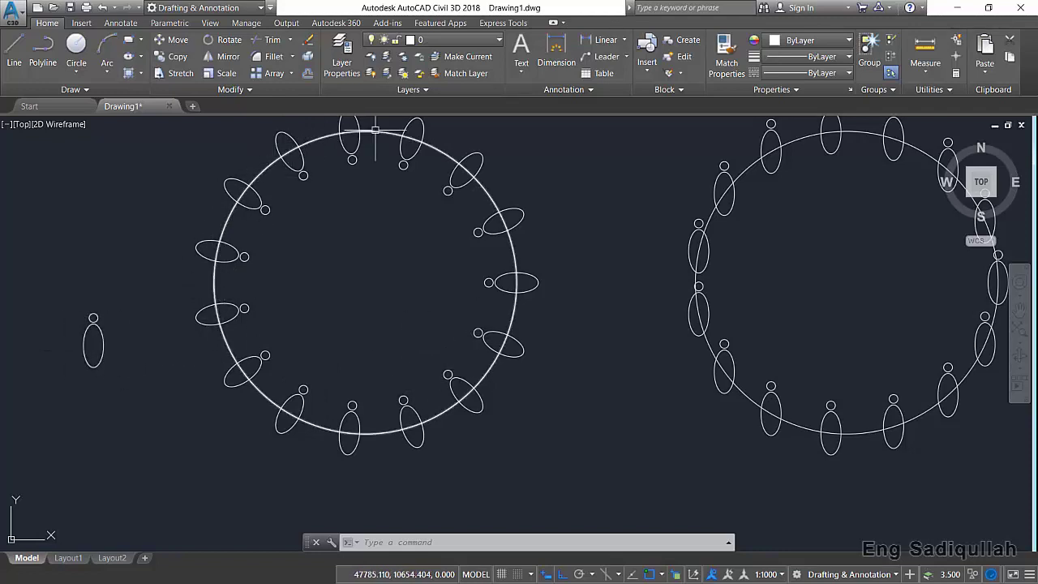
middle_drag(755, 336, 658, 357)
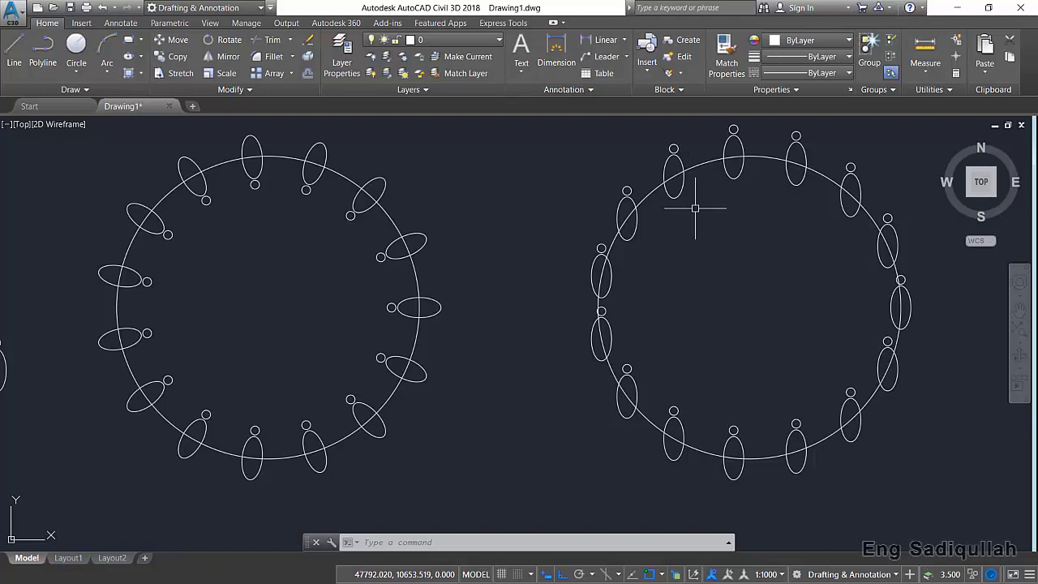
middle_drag(798, 244, 755, 247)
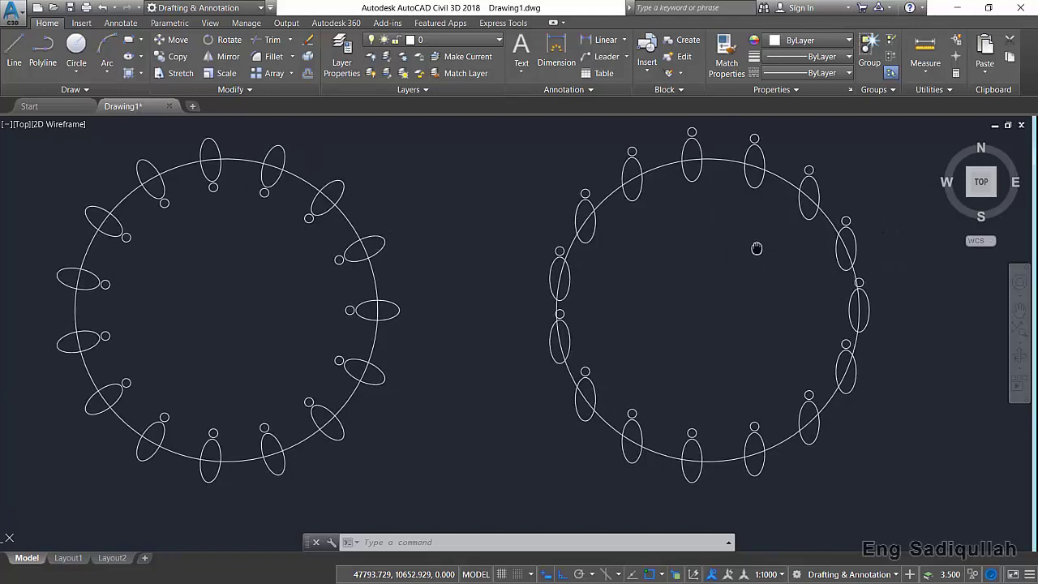
mouse_move(843, 264)
middle_down()
mouse_move(678, 281)
mouse_move(8, 289)
middle_up()
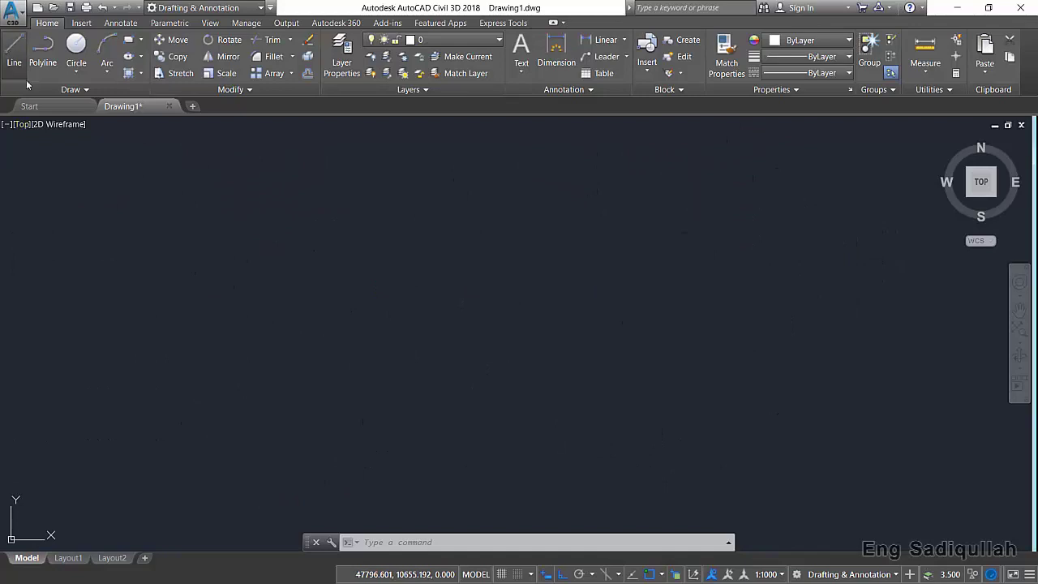
Step: Draw a 10-unit horizontal line starting from a point on the left
click(15, 52)
click(122, 350)
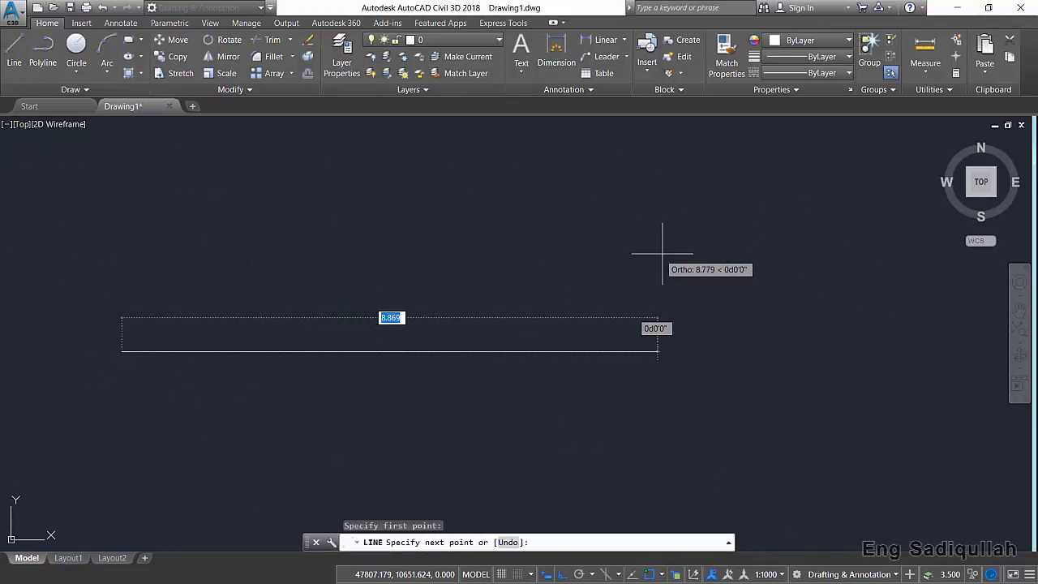
text(10)
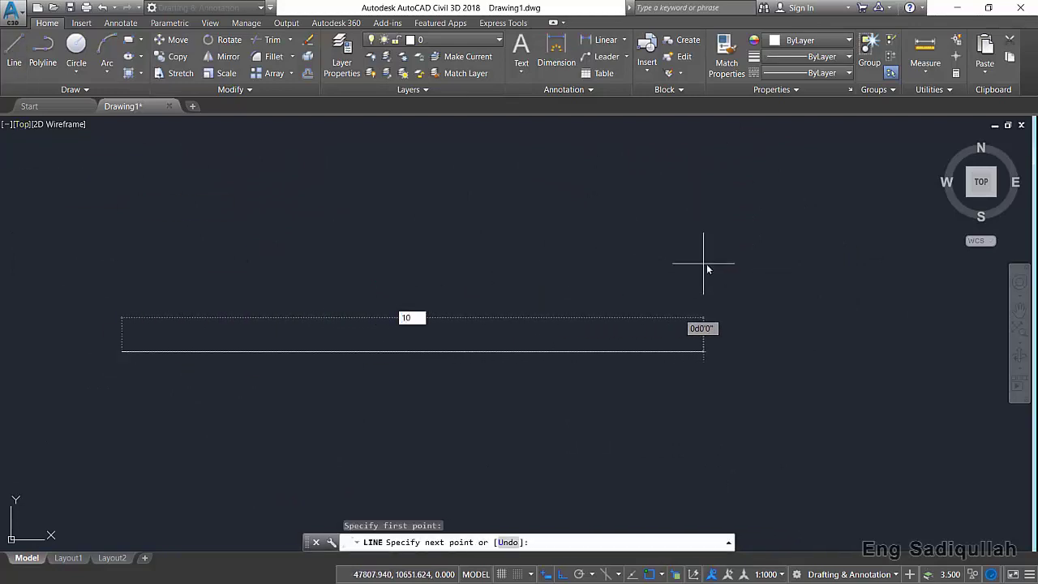
key(Return)
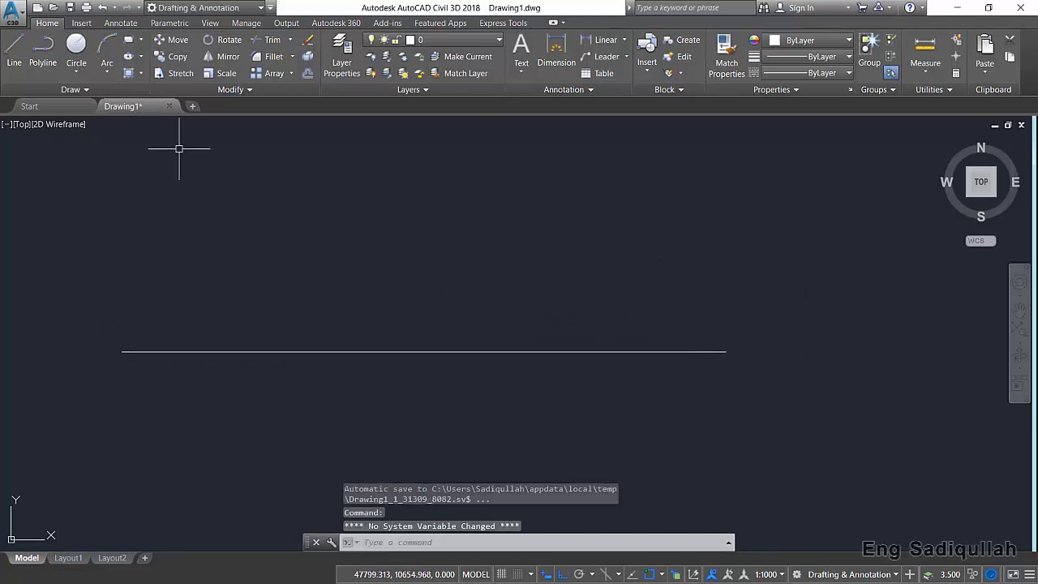
click(75, 89)
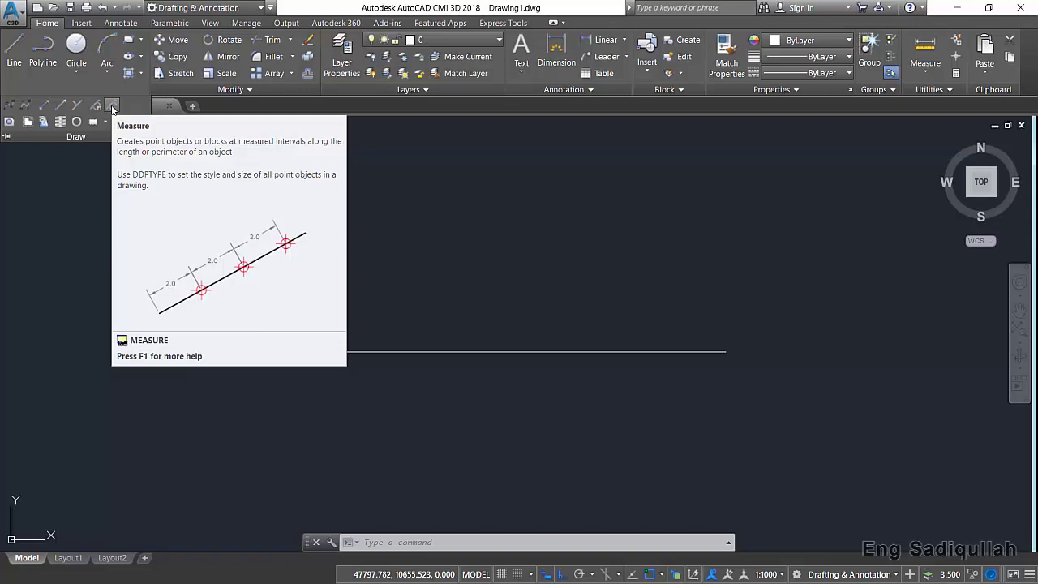
Step: Measure the horizontal line at 3-unit intervals, placing point markers
click(381, 352)
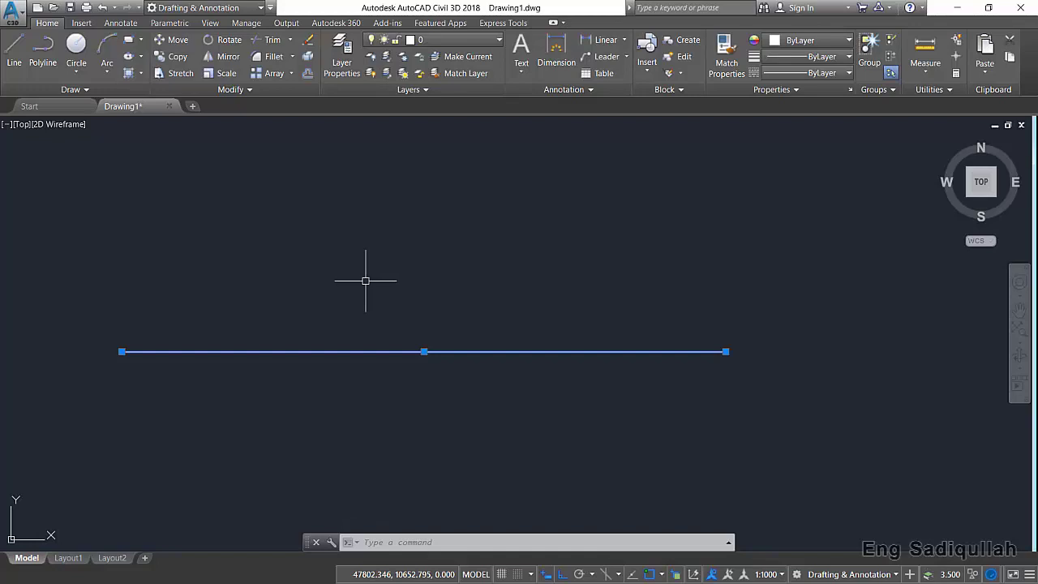
click(90, 89)
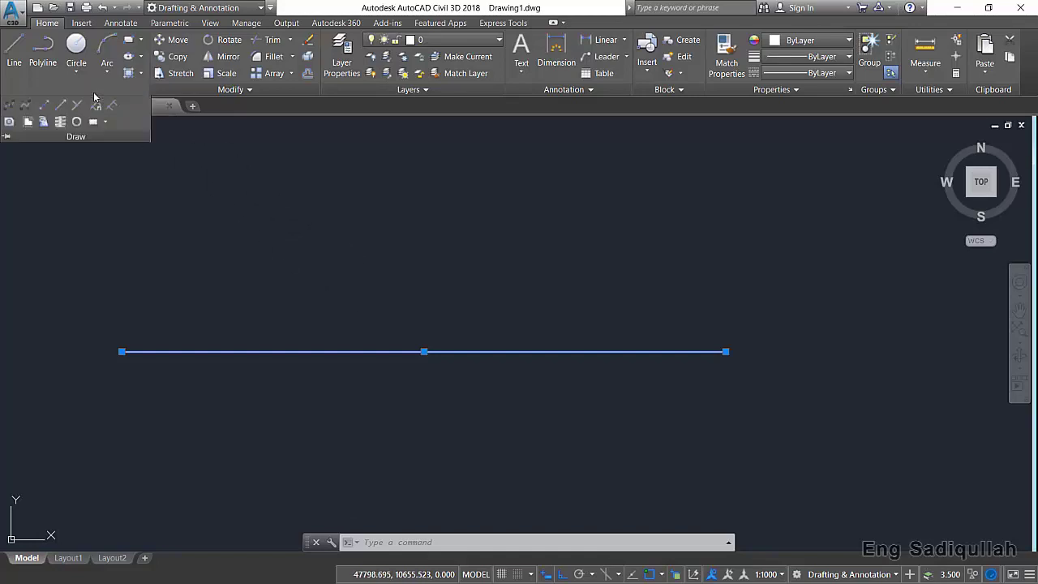
click(112, 104)
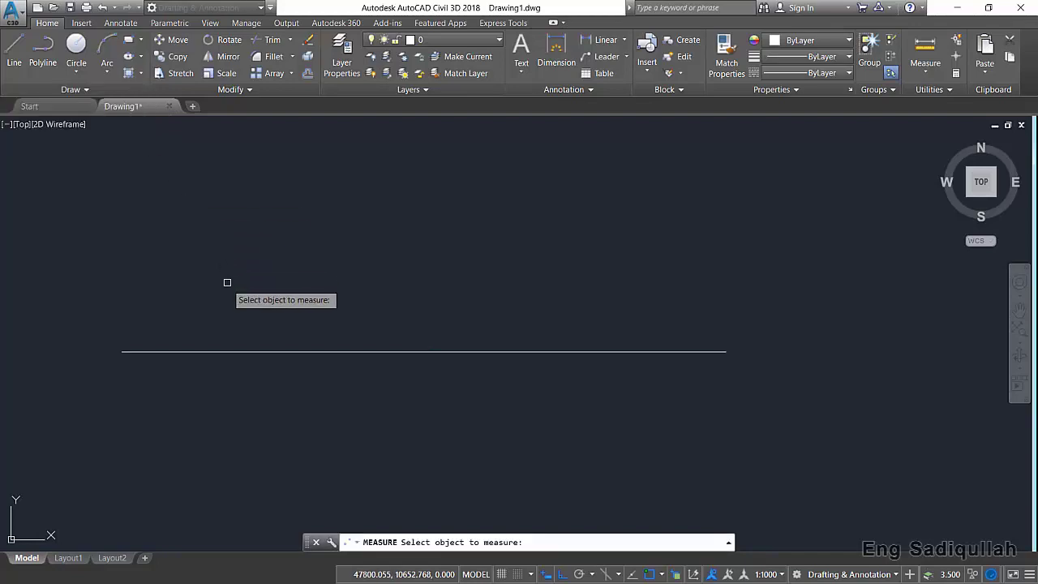
click(231, 351)
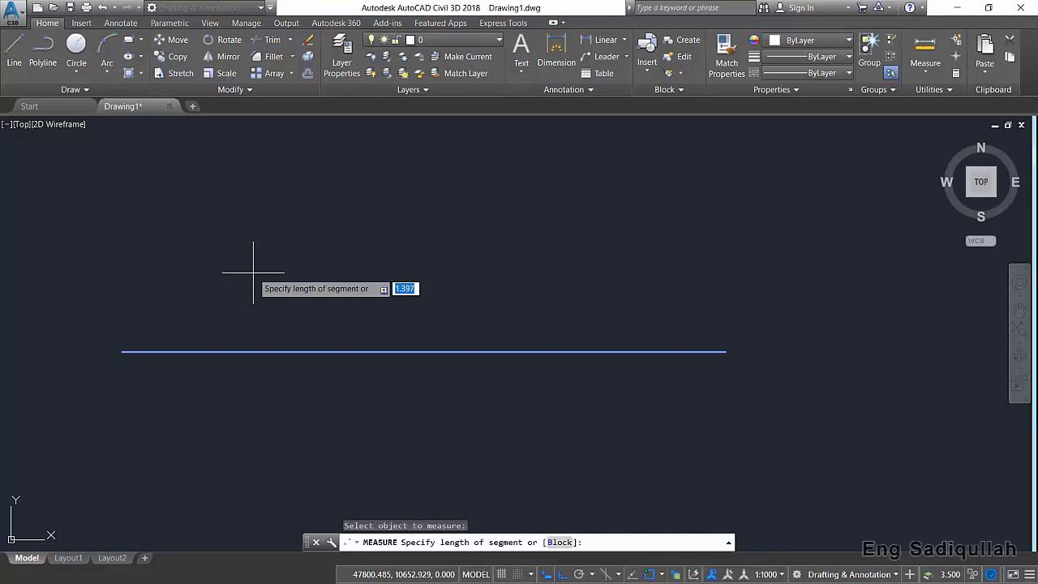
text(3)
key(Return)
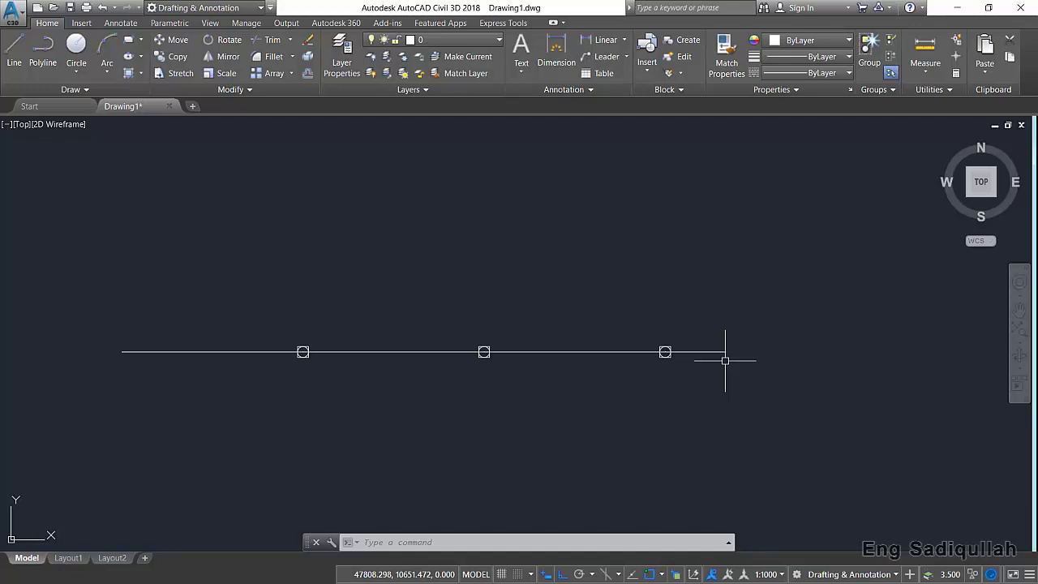
Step: Erase the three point markers from the line
middle_drag(276, 322, 241, 319)
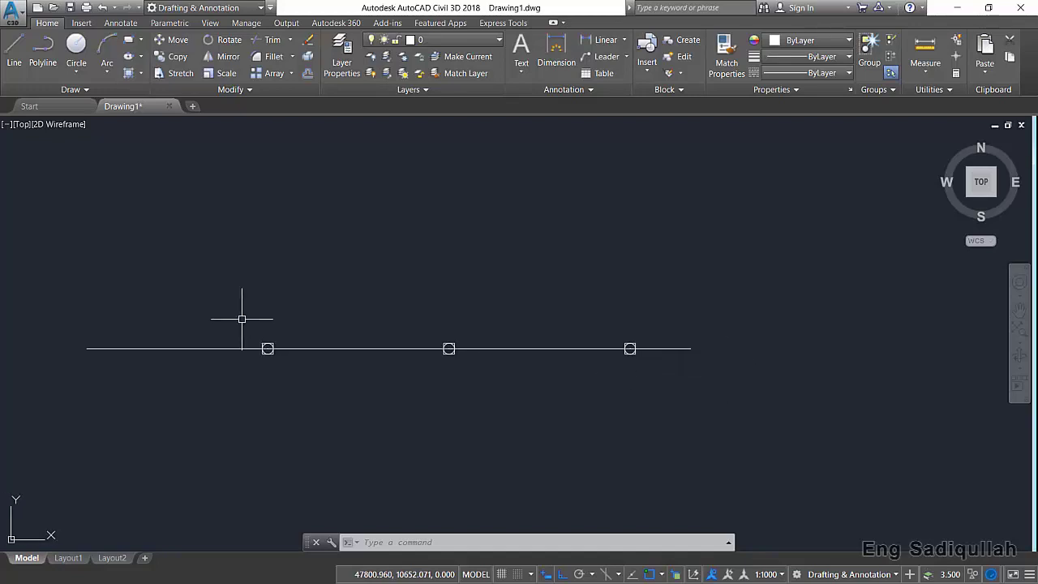
click(202, 302)
click(870, 434)
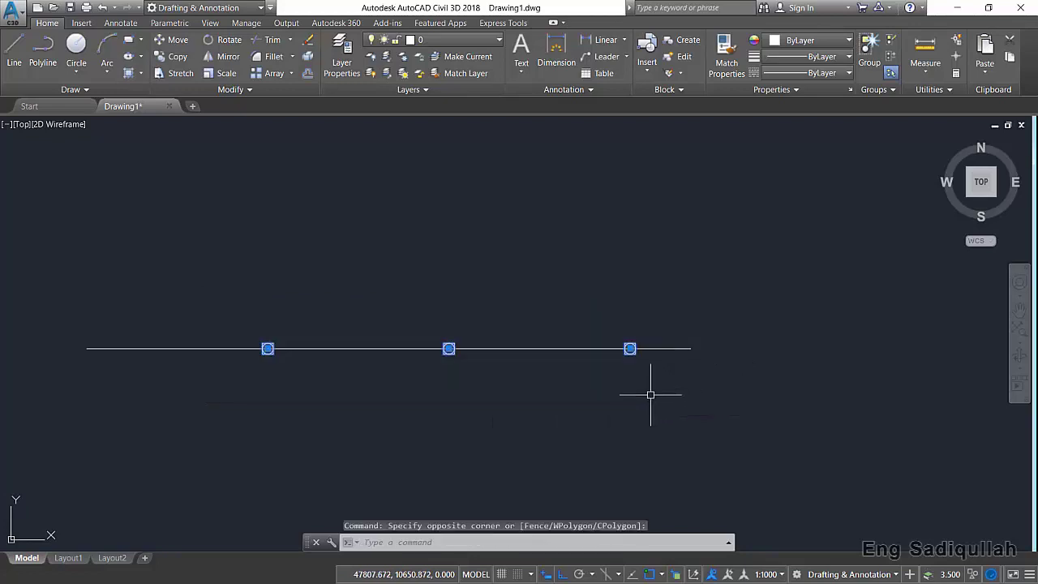
text(e)
key(Return)
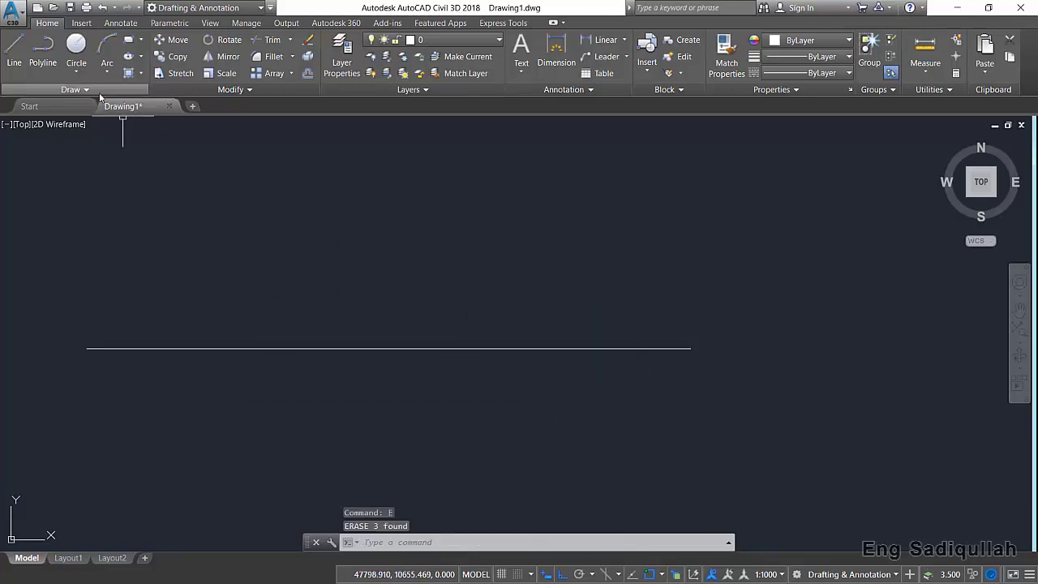
Step: Re-measure the line at 4-unit spacing, then erase the two resulting markers
text(m)
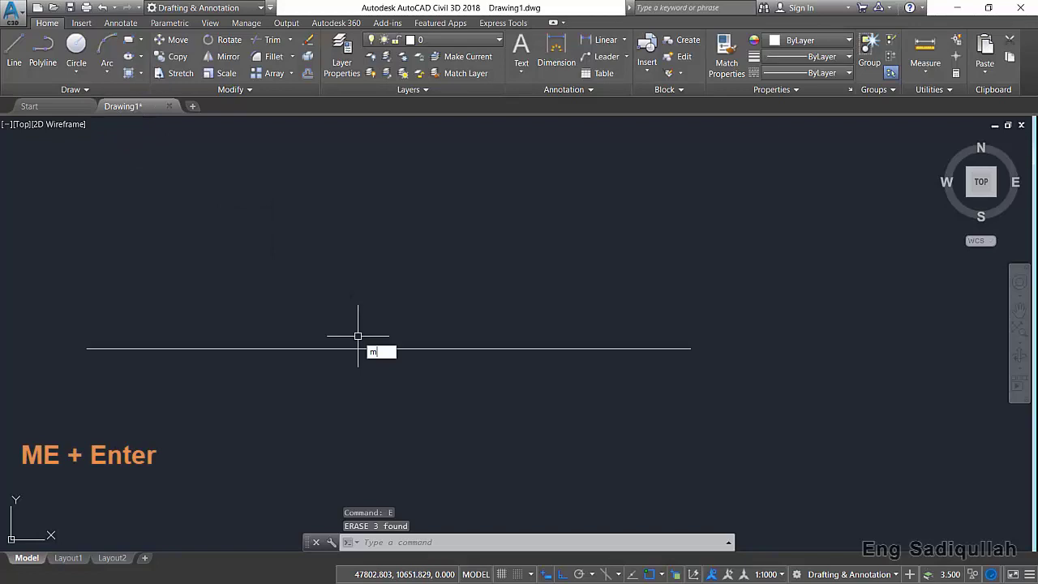
text(e)
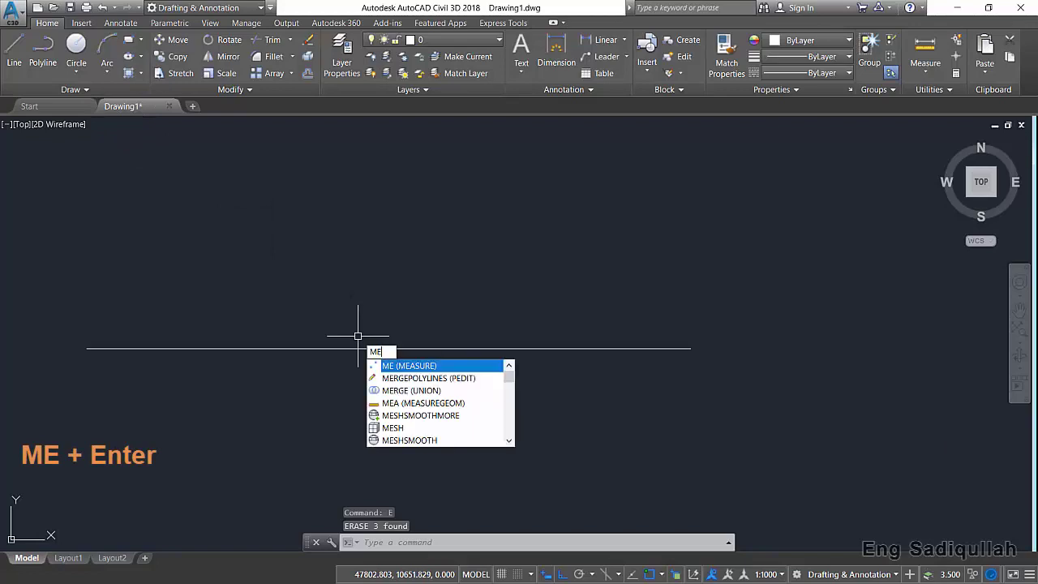
key(Return)
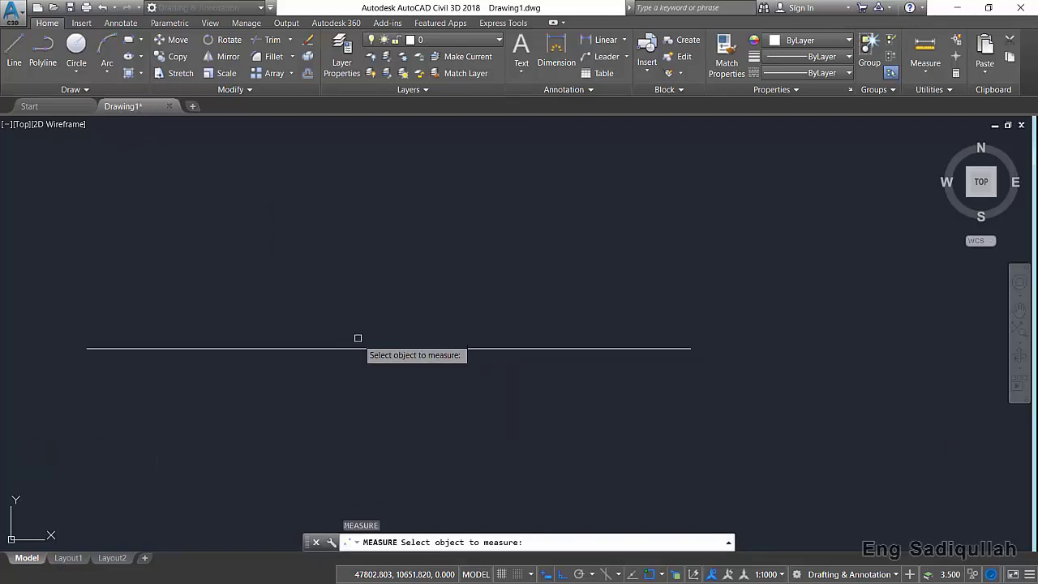
click(358, 347)
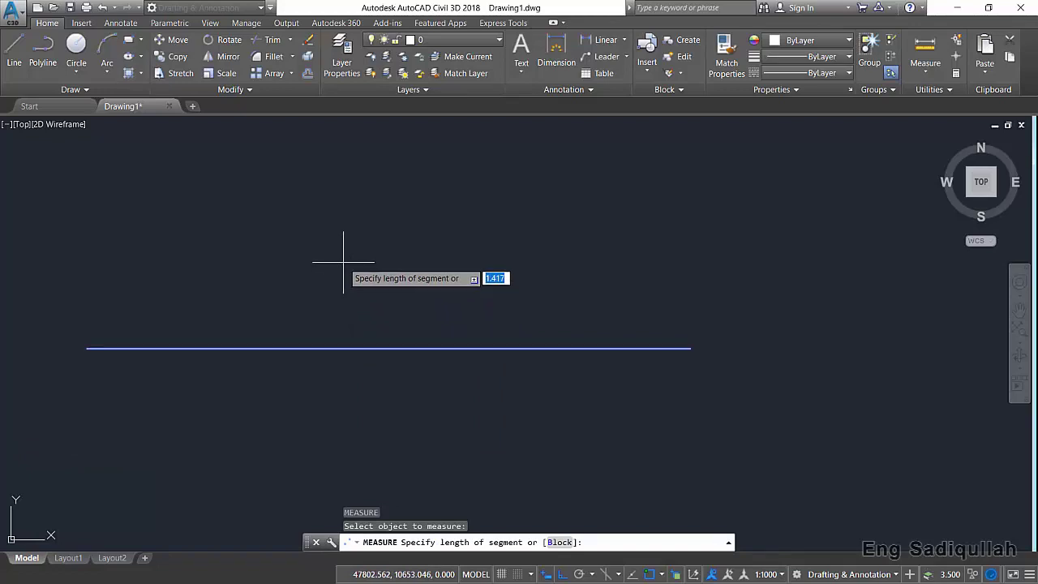
text(4)
key(Return)
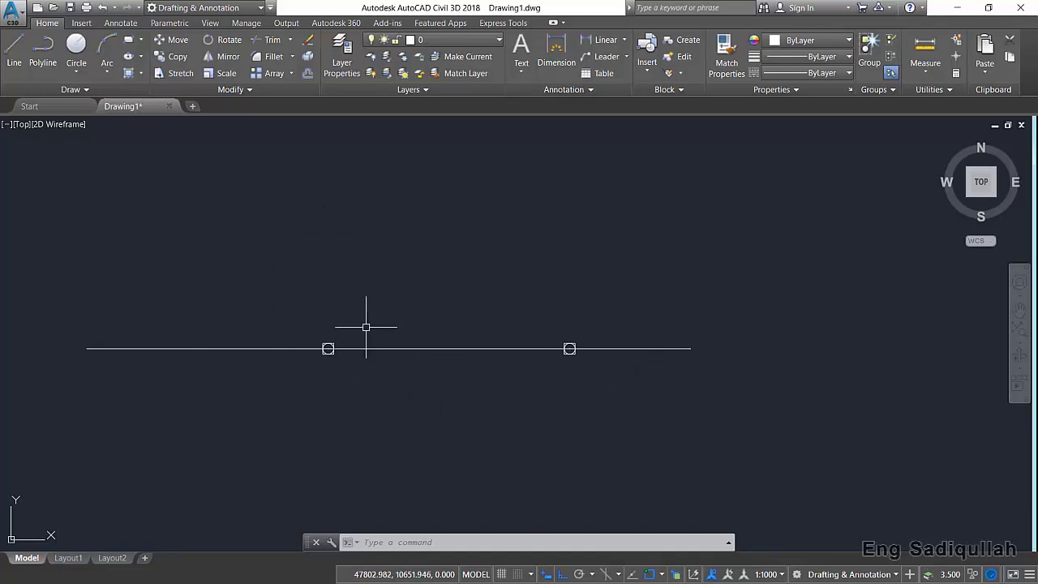
click(287, 303)
click(600, 403)
text(e)
key(Return)
Step: Measure the line again, placing aligned 'as' blocks every 3 units
click(81, 88)
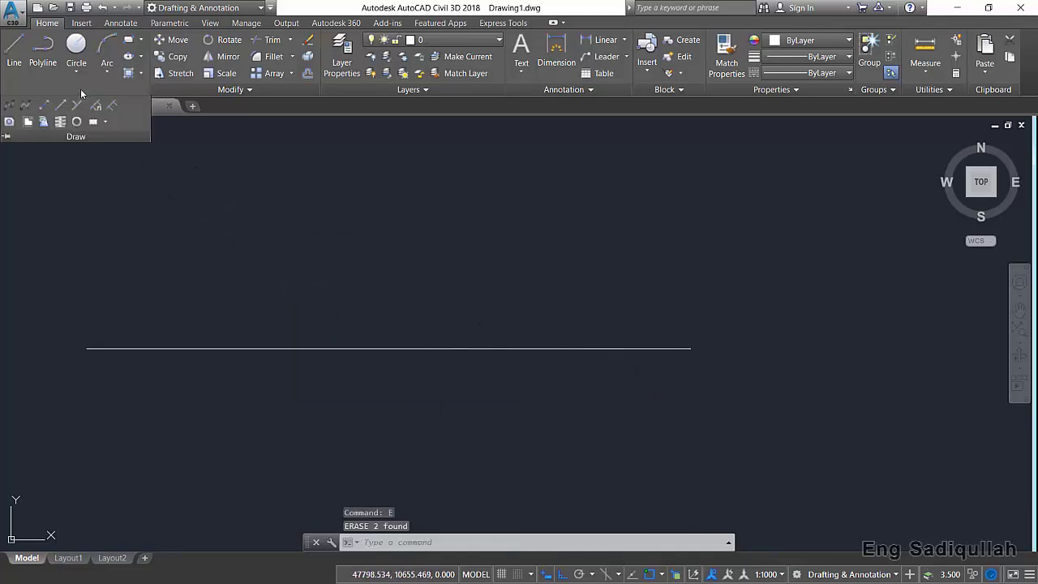
text(me)
key(Return)
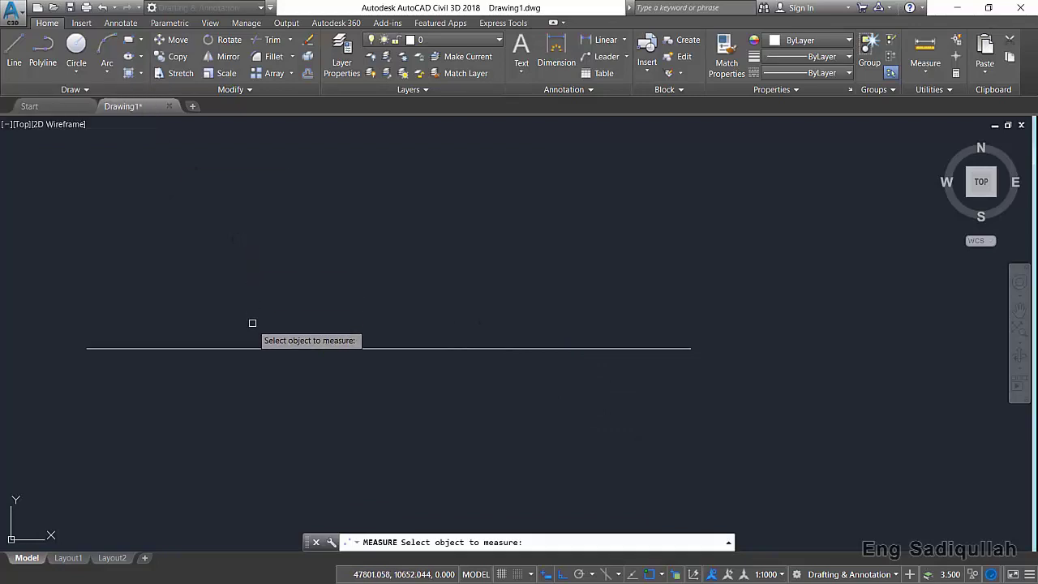
click(252, 347)
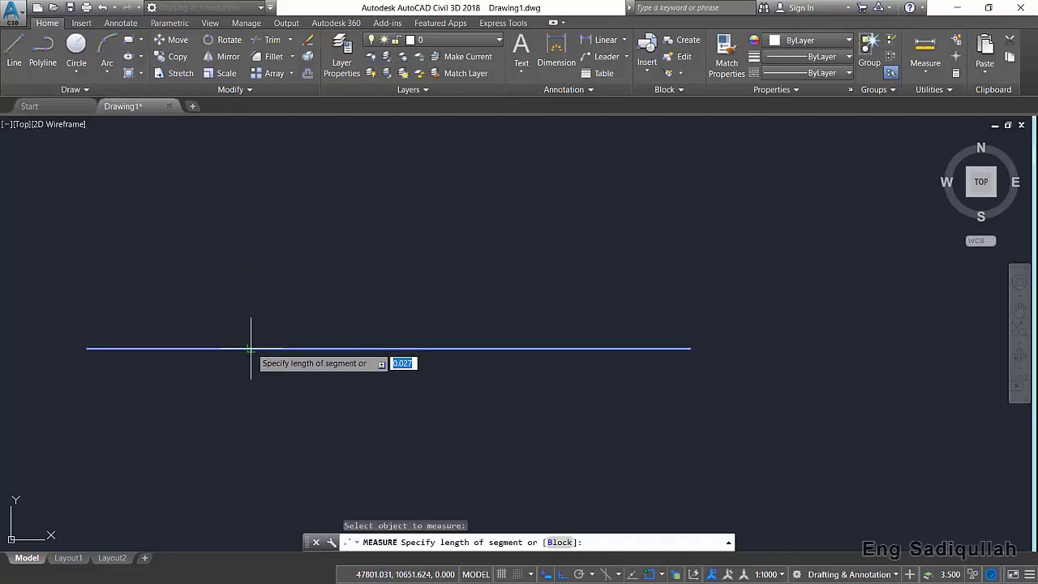
click(558, 541)
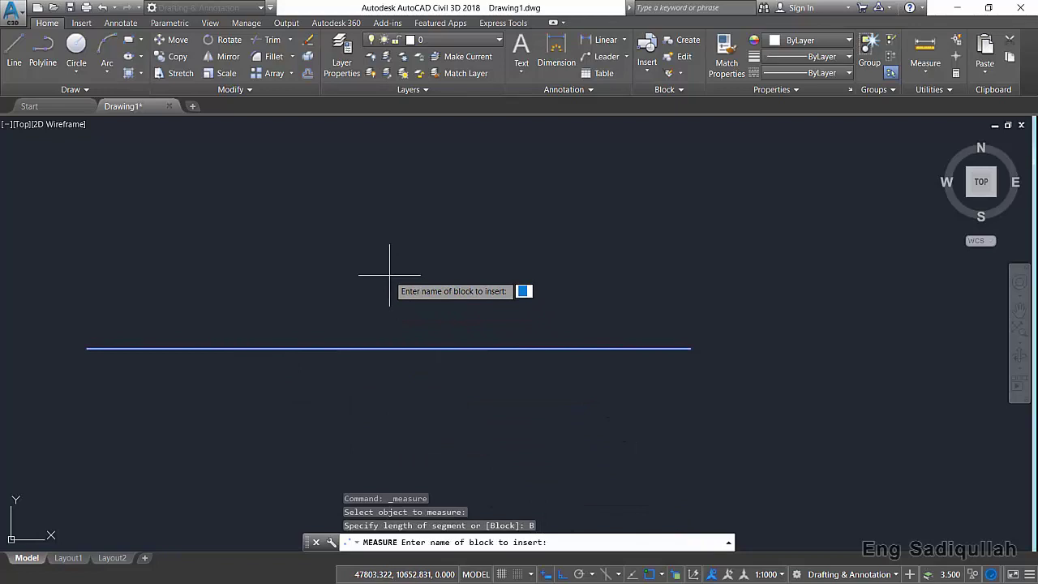
text(as)
key(Return)
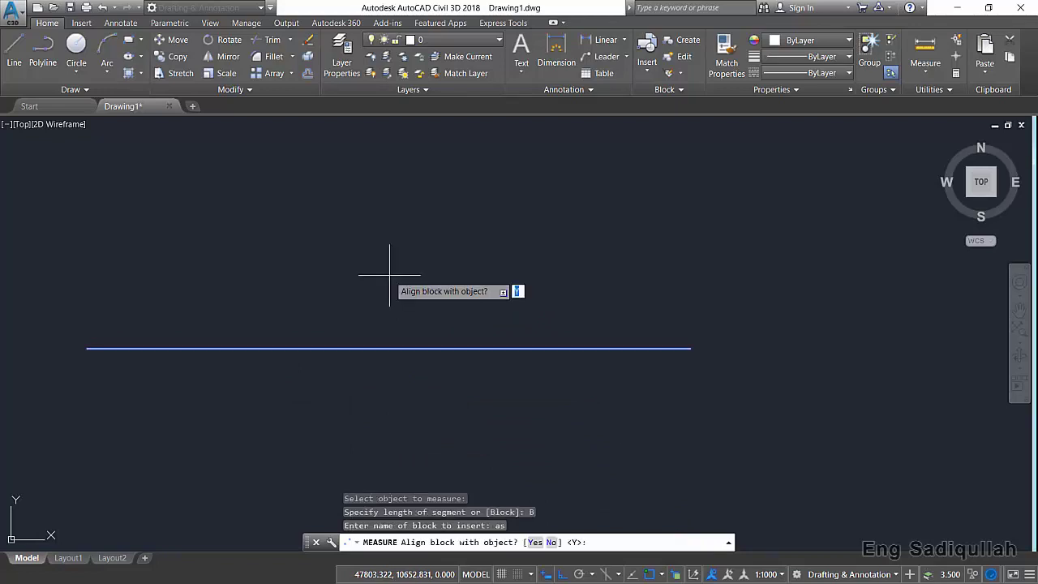
key(Return)
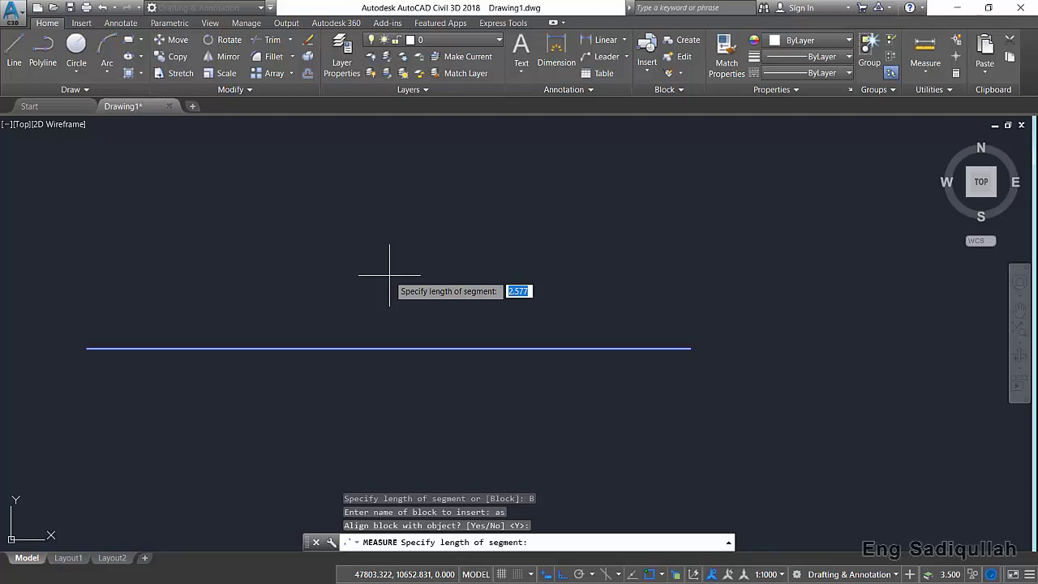
text(3)
key(Return)
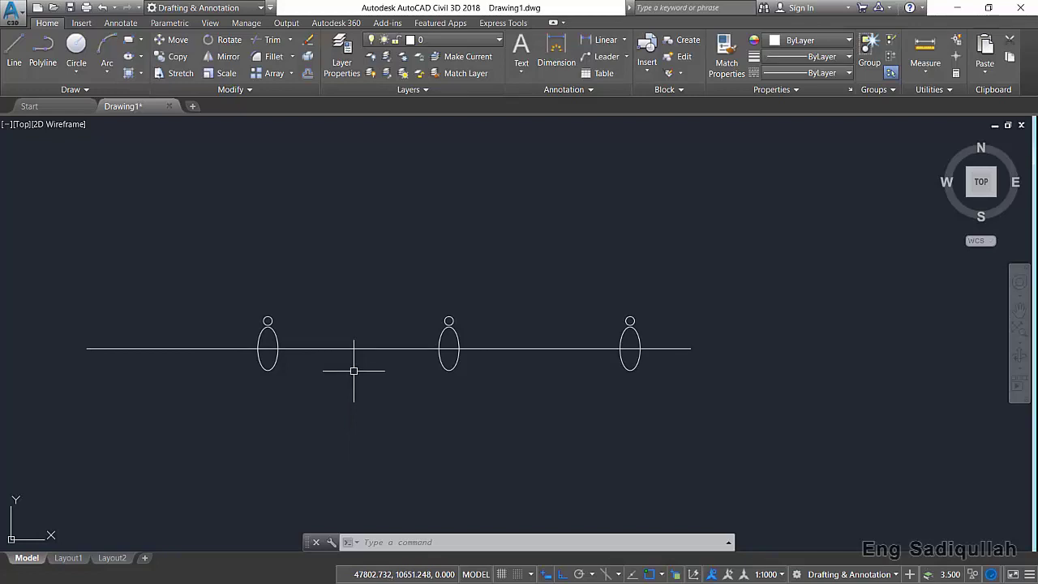
Step: Pan the view to a blank area away from the measured line
click(75, 89)
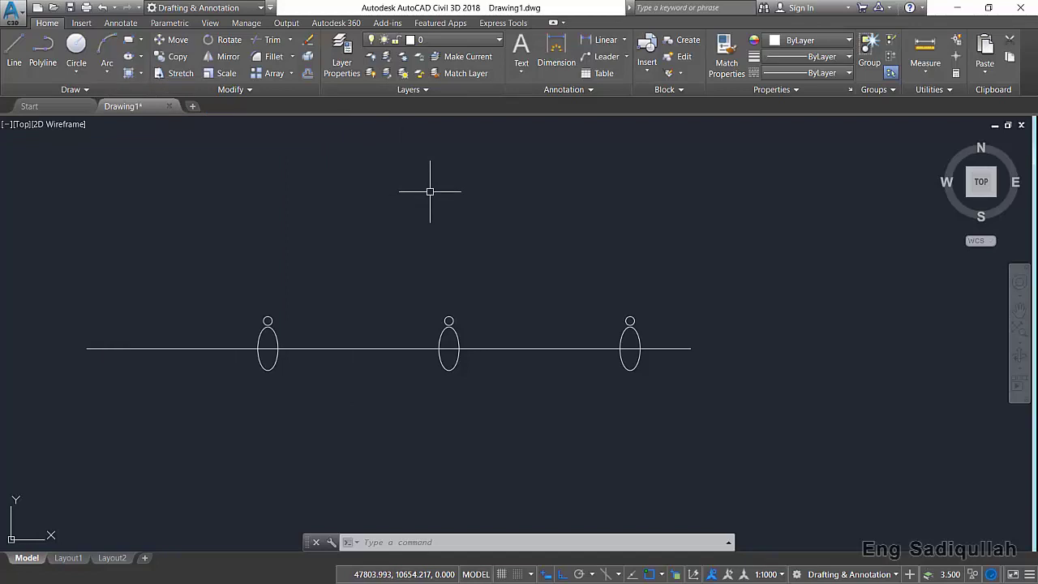
click(80, 92)
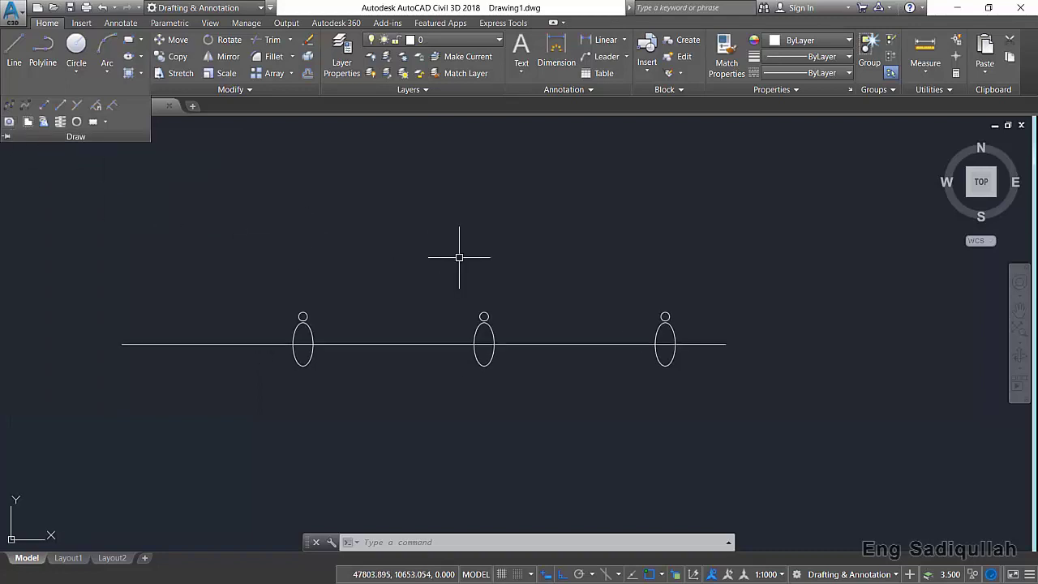
scroll(487, 257, down, 2)
scroll(555, 257, up, 2)
middle_drag(854, 335, 120, 321)
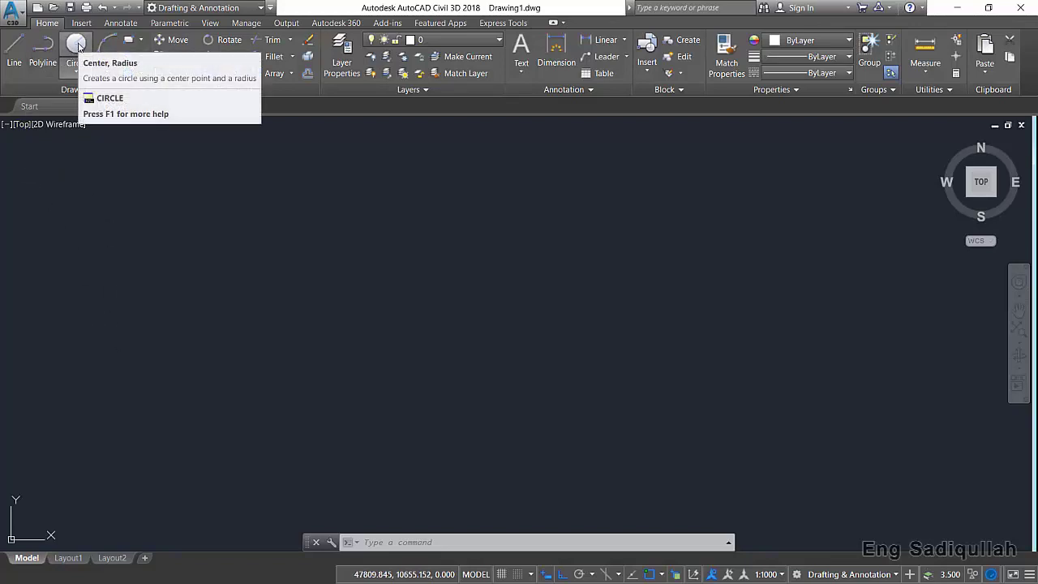
Step: Draw a circle by centre and radius, with a rectangle to its right
click(78, 47)
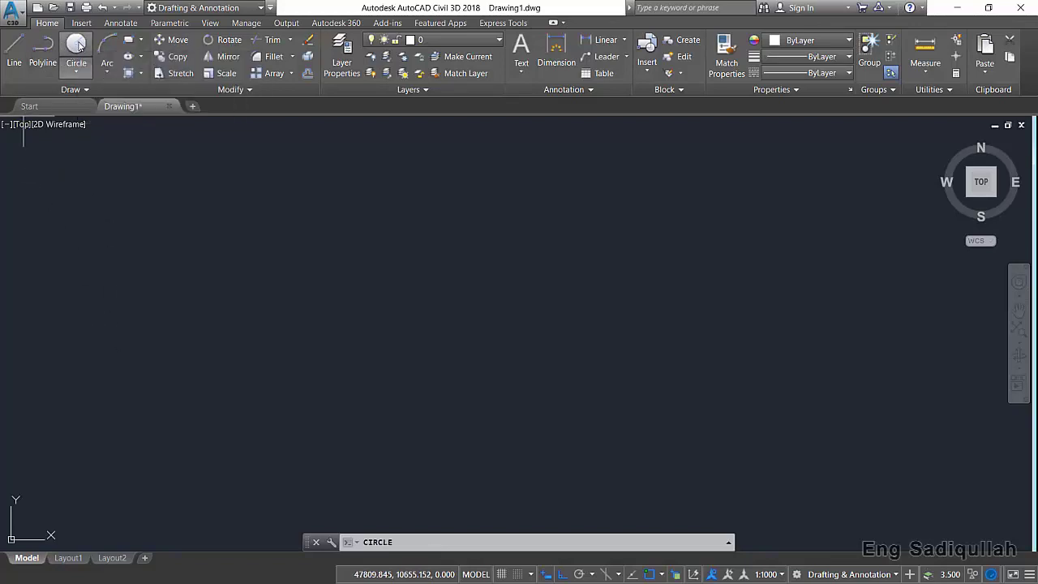
click(286, 311)
click(393, 345)
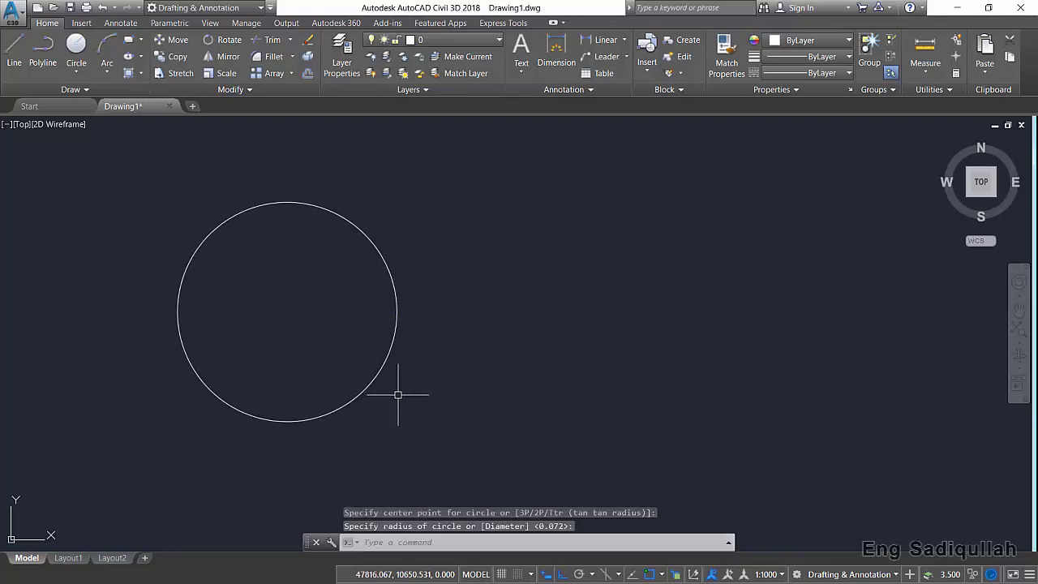
click(128, 39)
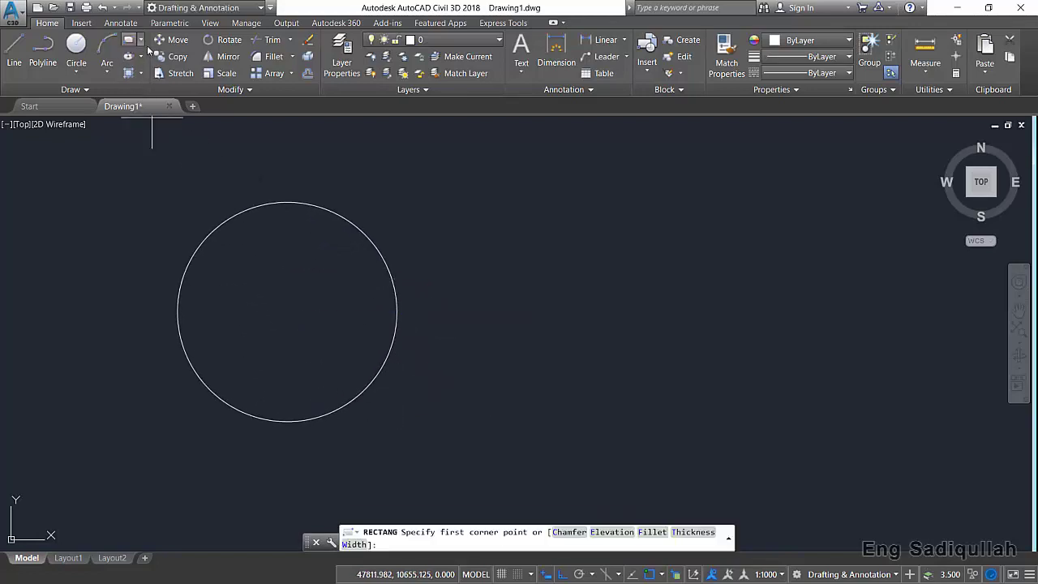
click(466, 206)
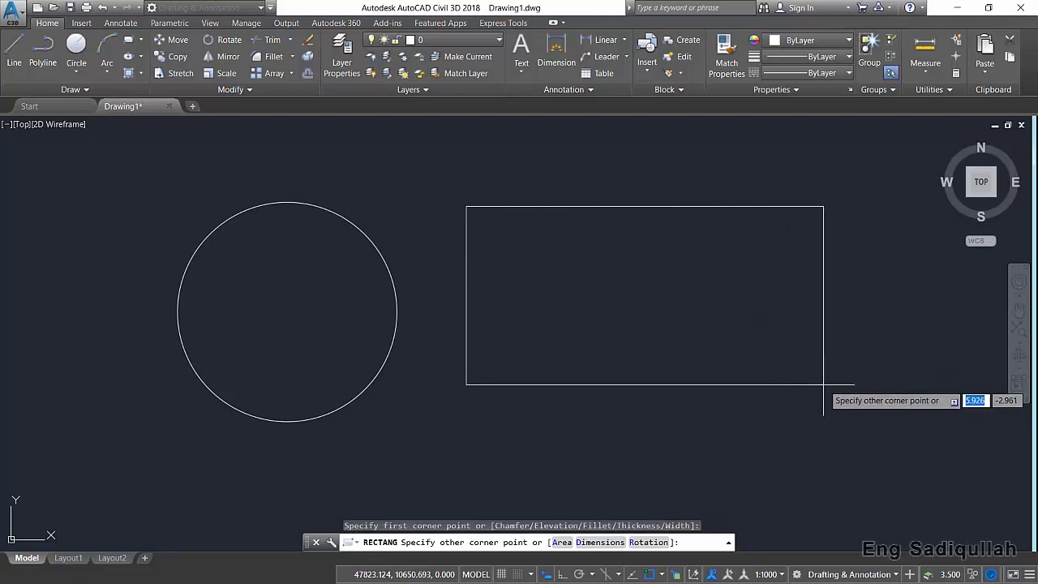
click(828, 377)
middle_drag(449, 316, 379, 285)
Step: Draw a wide ellipse below the circle and rectangle
click(128, 56)
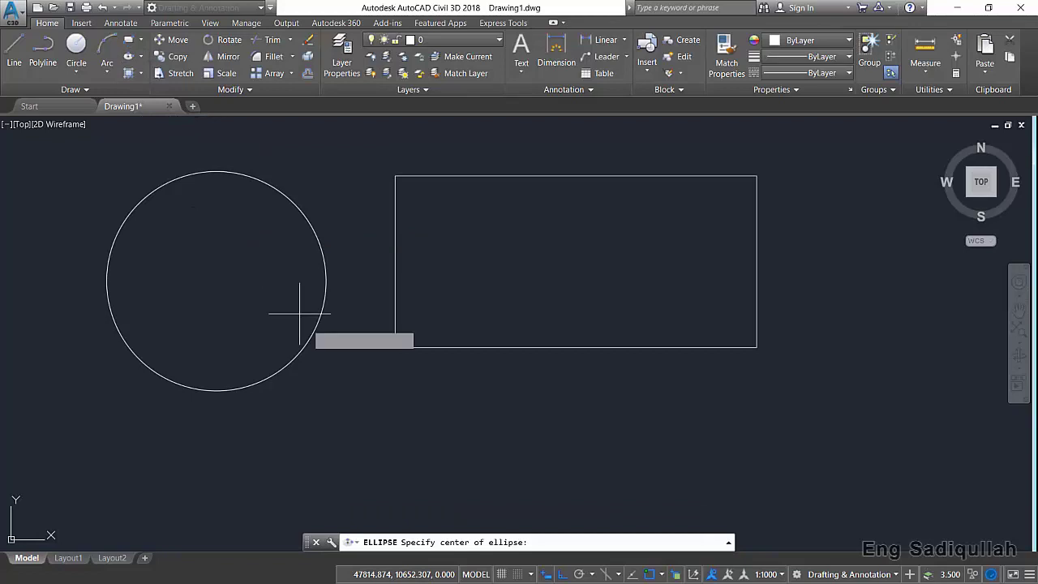
click(422, 431)
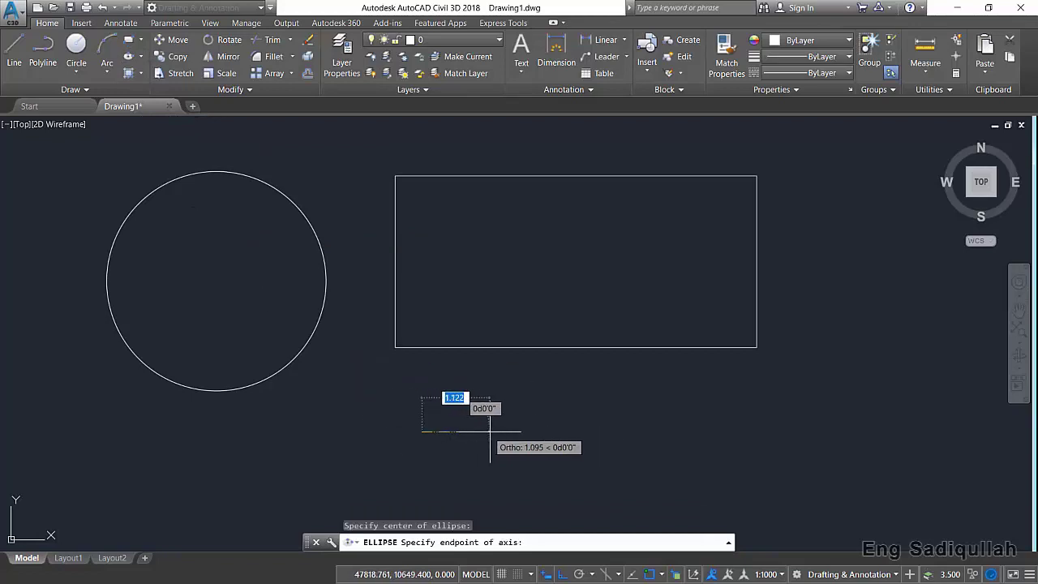
click(502, 432)
click(435, 388)
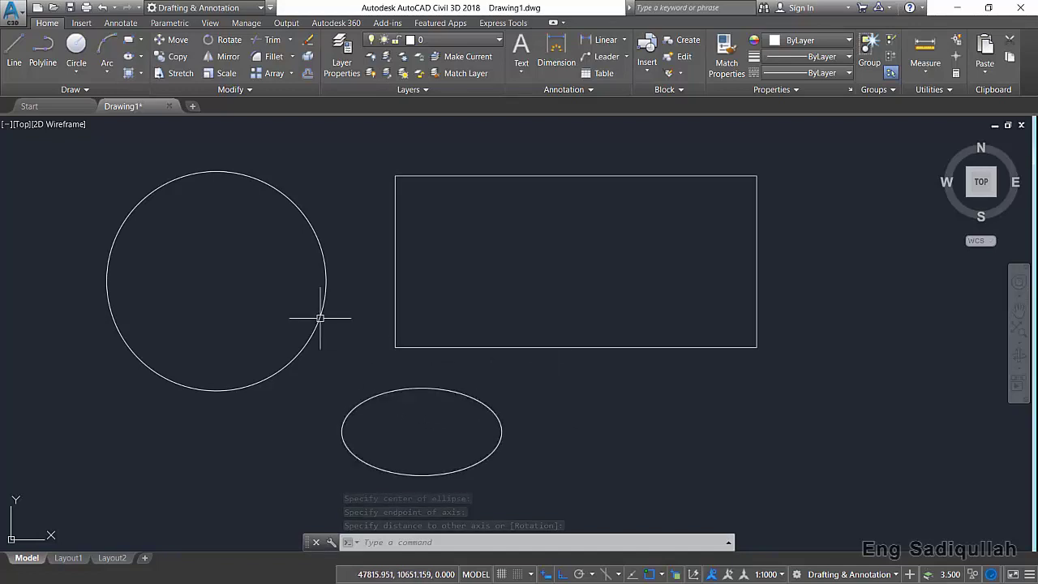
mouse_move(326, 301)
middle_down()
mouse_move(336, 322)
mouse_move(368, 327)
middle_up()
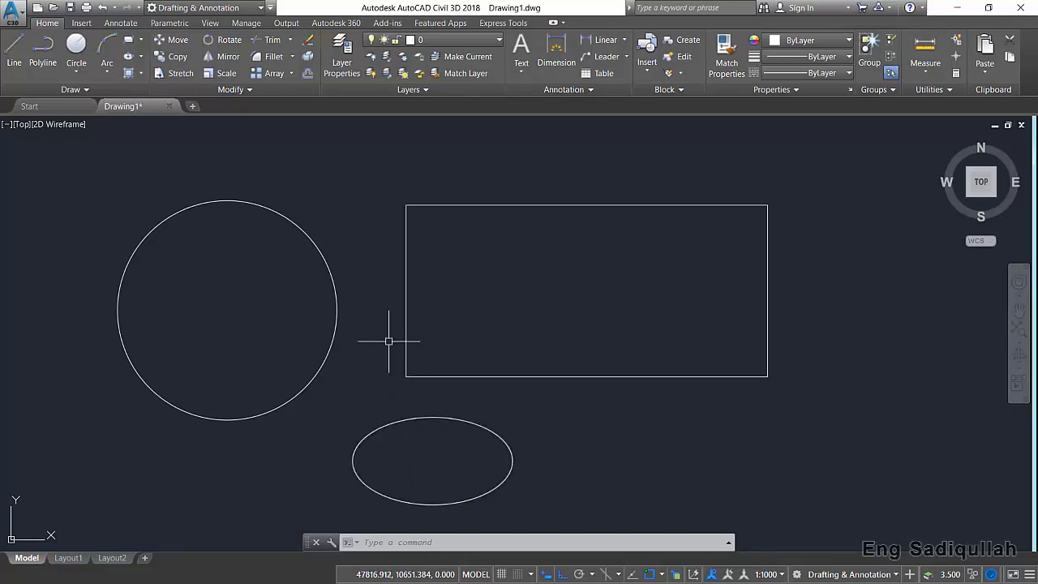
Step: Use the Draw panel's Region tool to turn the circle and rectangle into two regions
click(88, 90)
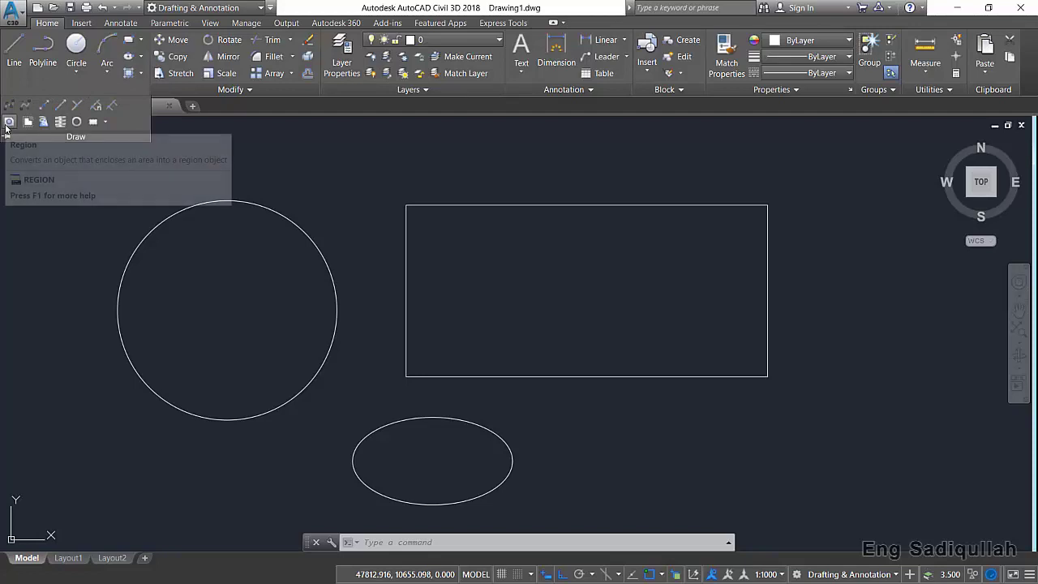
click(8, 123)
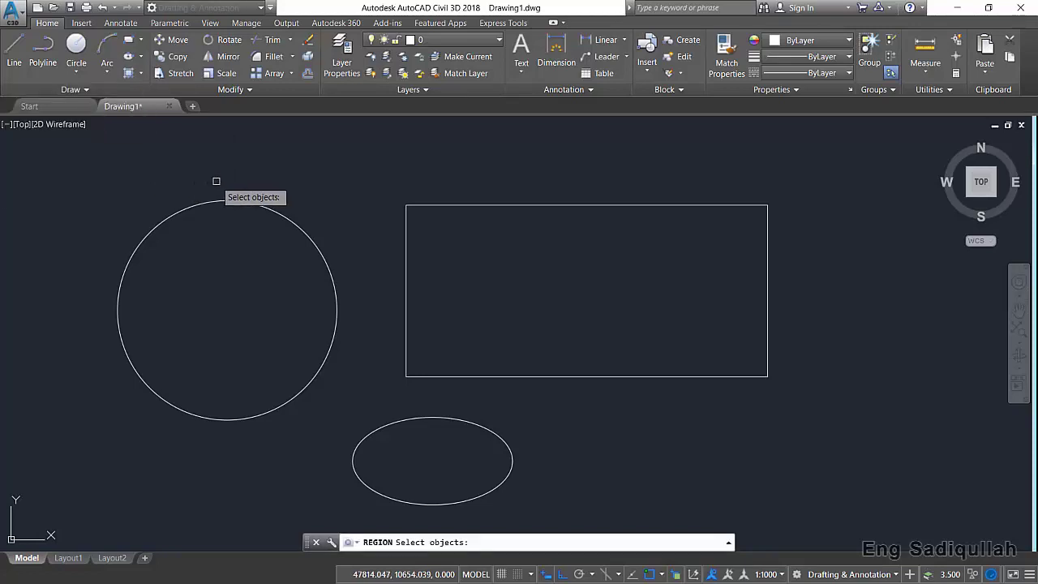
click(279, 213)
click(415, 206)
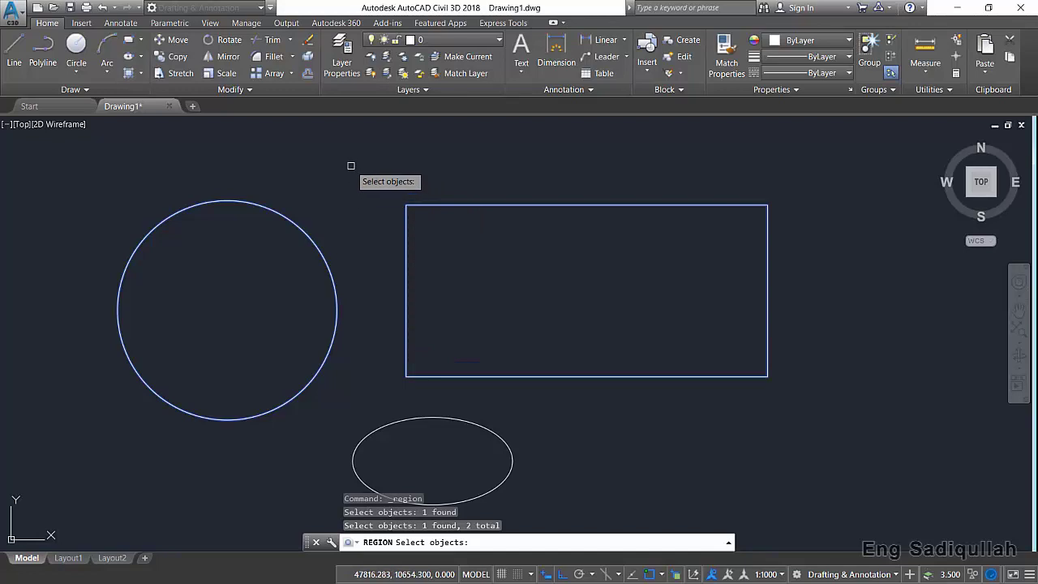
key(Return)
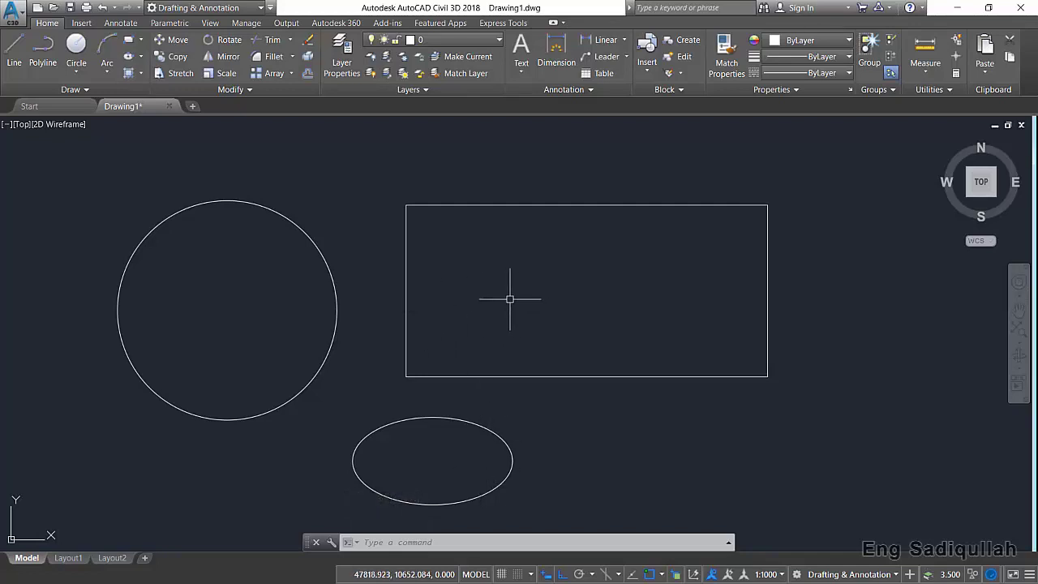
middle_drag(493, 297, 503, 281)
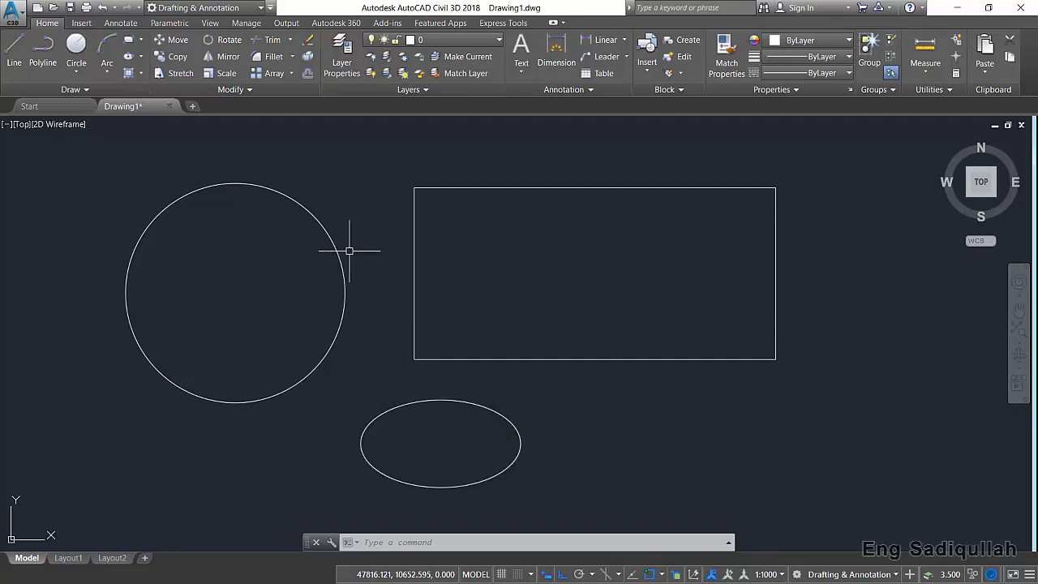
middle_drag(347, 238, 348, 230)
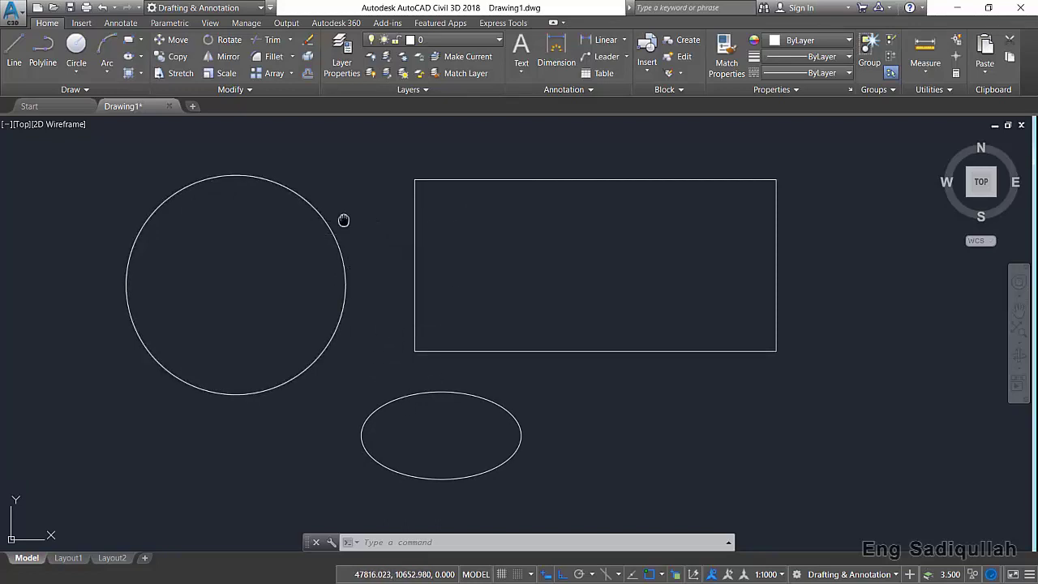
middle_drag(343, 220, 340, 232)
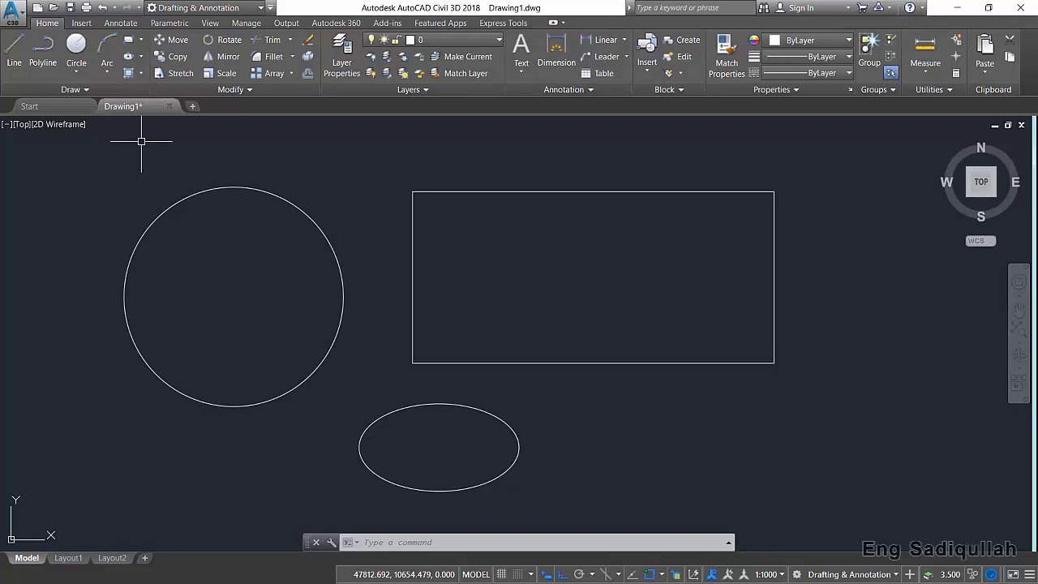
Step: Change the viewport visual style from 2D Wireframe to Shaded
click(71, 126)
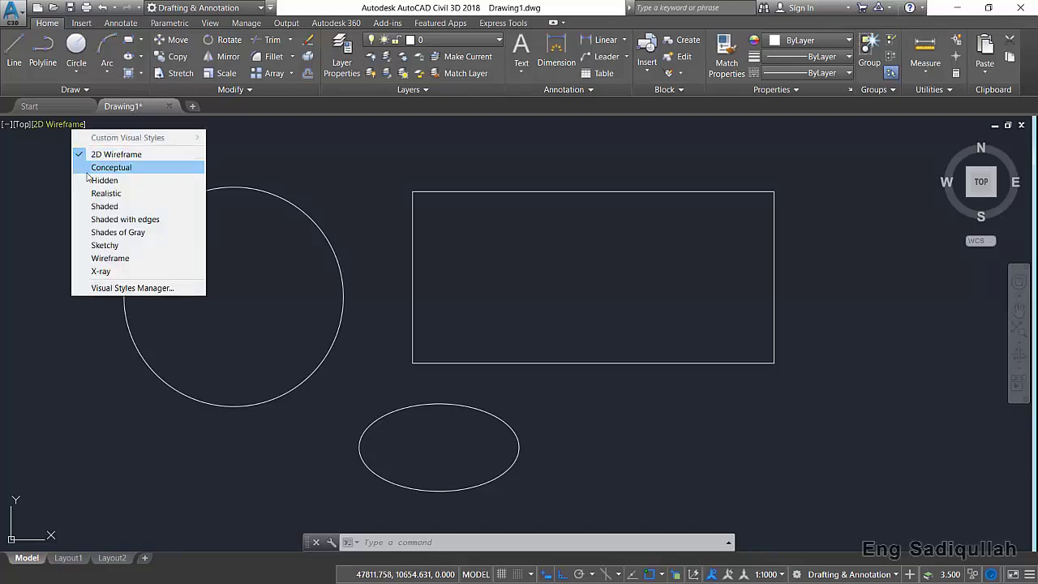
click(105, 206)
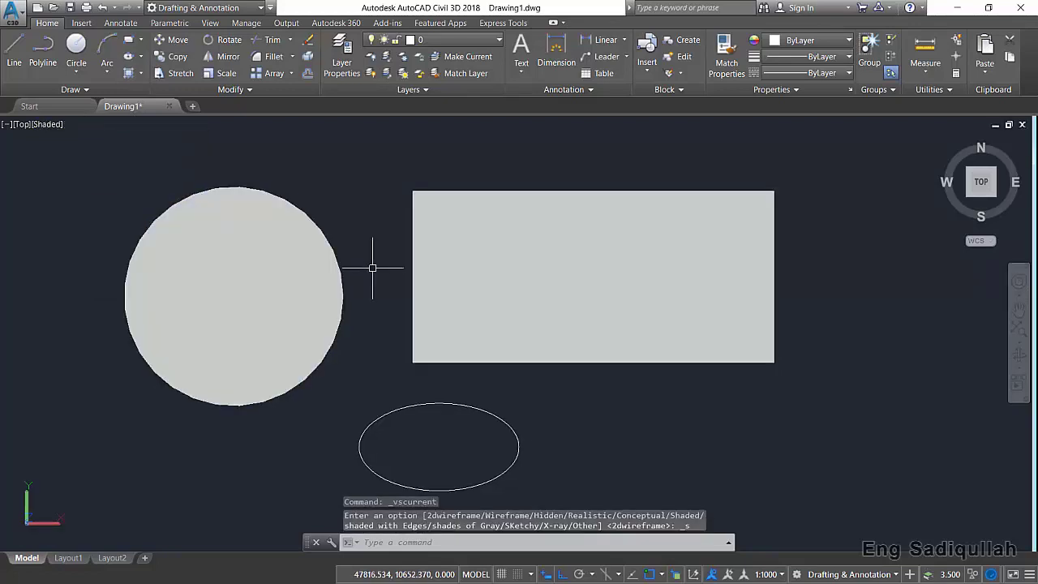
click(56, 126)
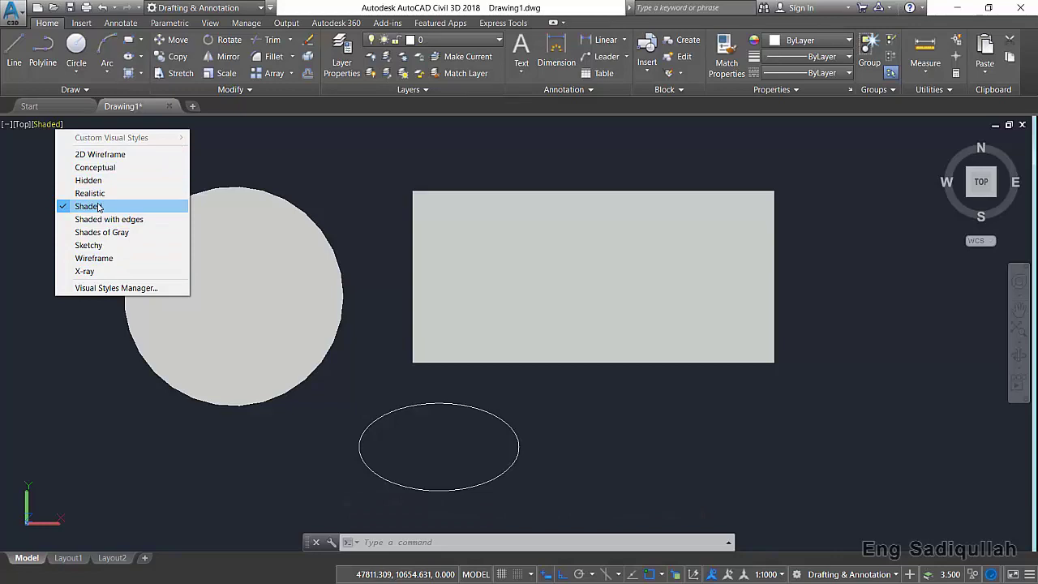
click(261, 151)
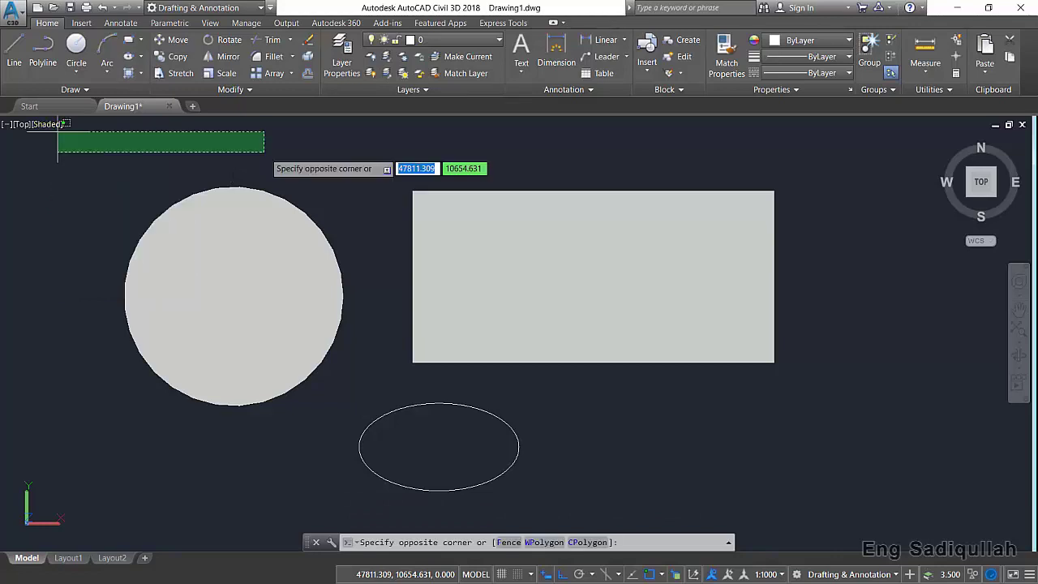
click(349, 190)
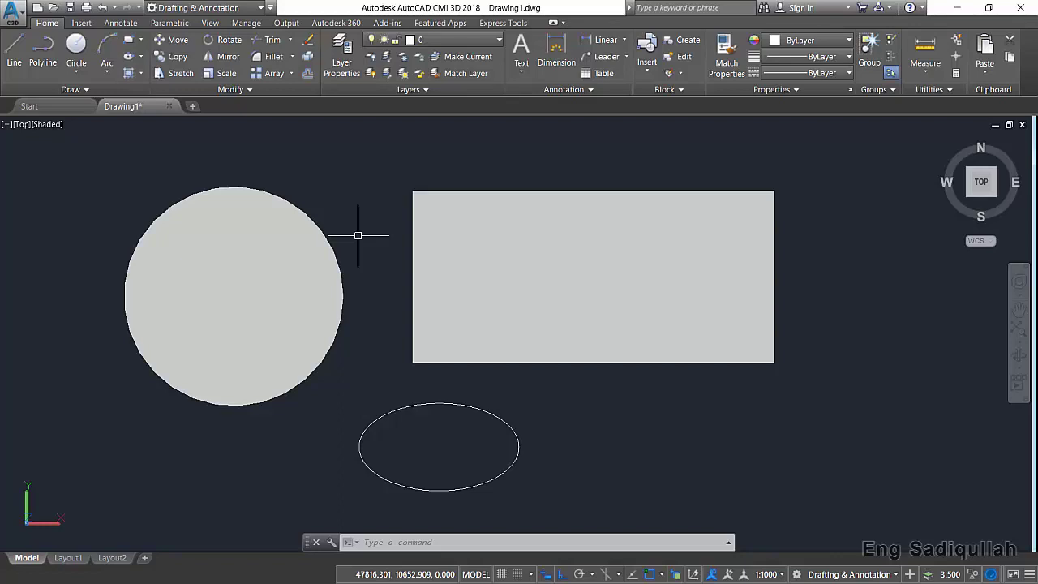
Step: Select the circle and set the visual style back to 2D Wireframe
click(360, 177)
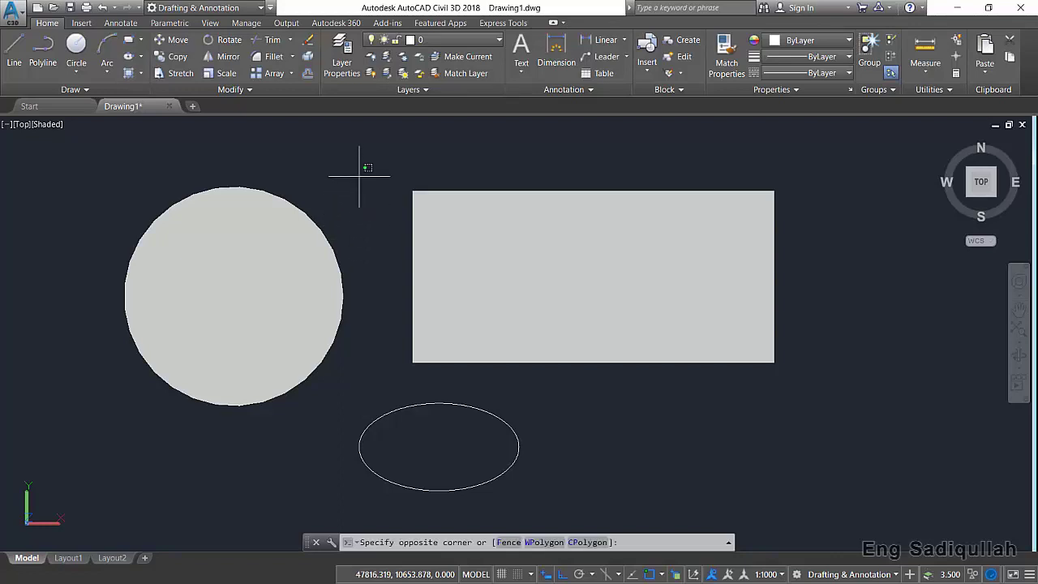
click(275, 247)
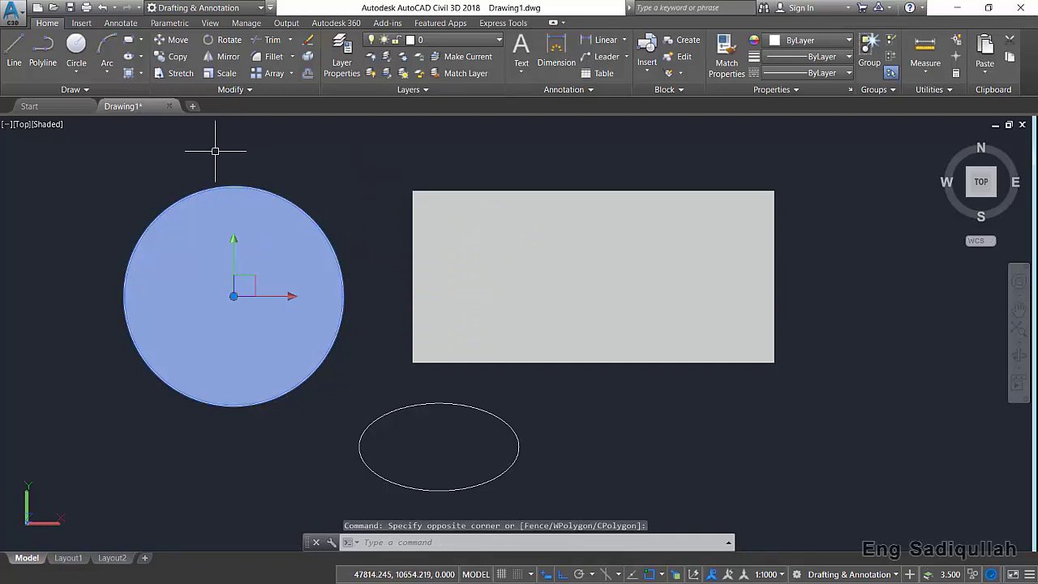
click(45, 124)
click(70, 154)
Step: Move the circle right, with Ortho off, so it overlaps the rectangle's left side
click(278, 168)
click(222, 220)
text(m)
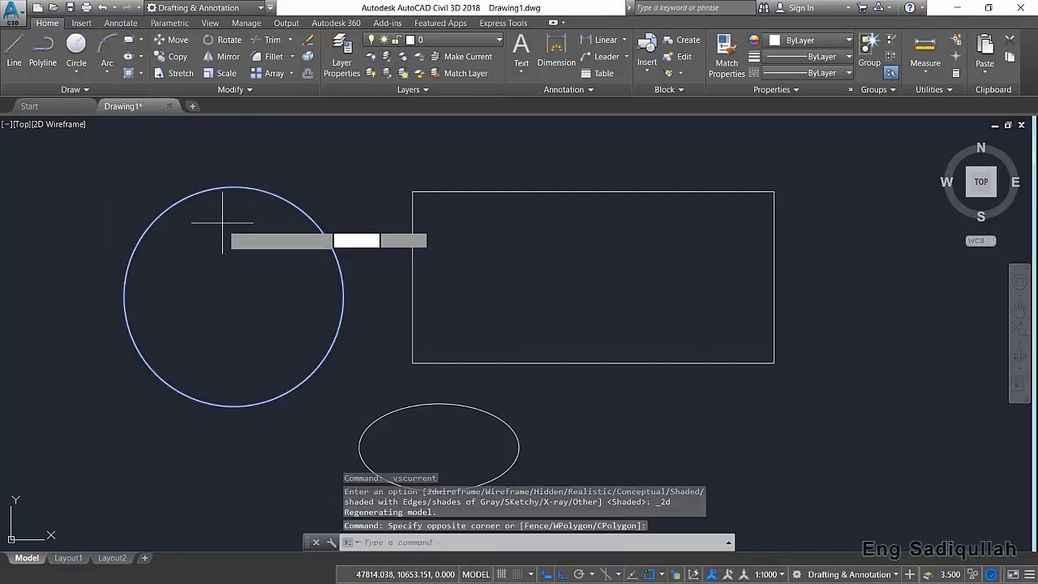
key(Return)
click(34, 301)
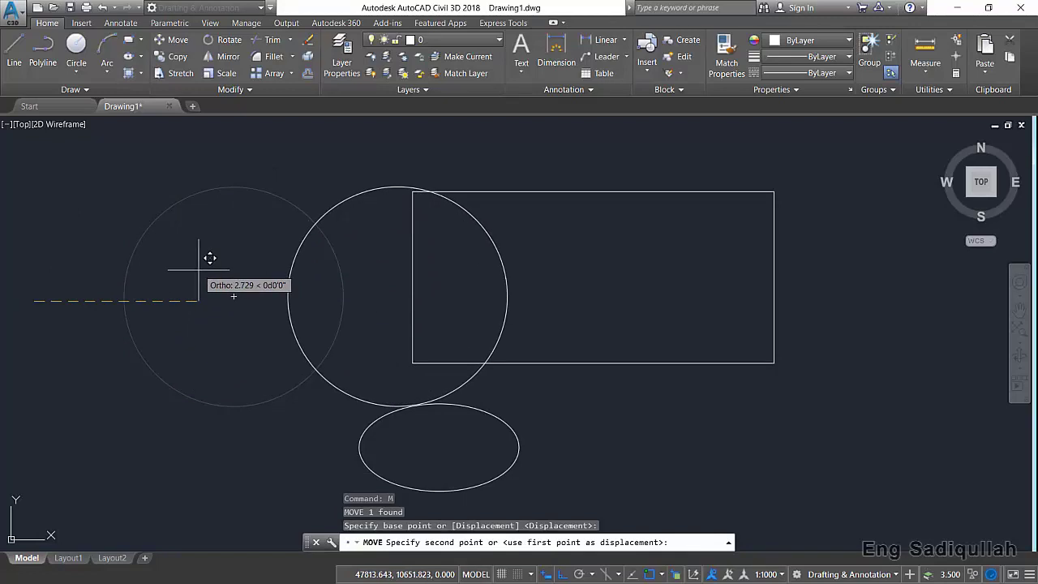
key(F8)
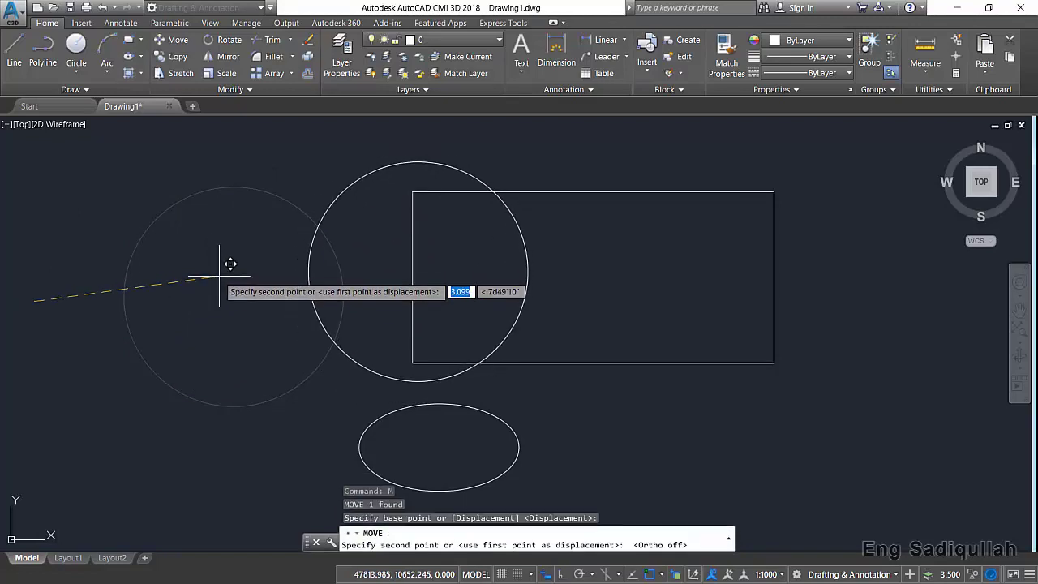
key(Escape)
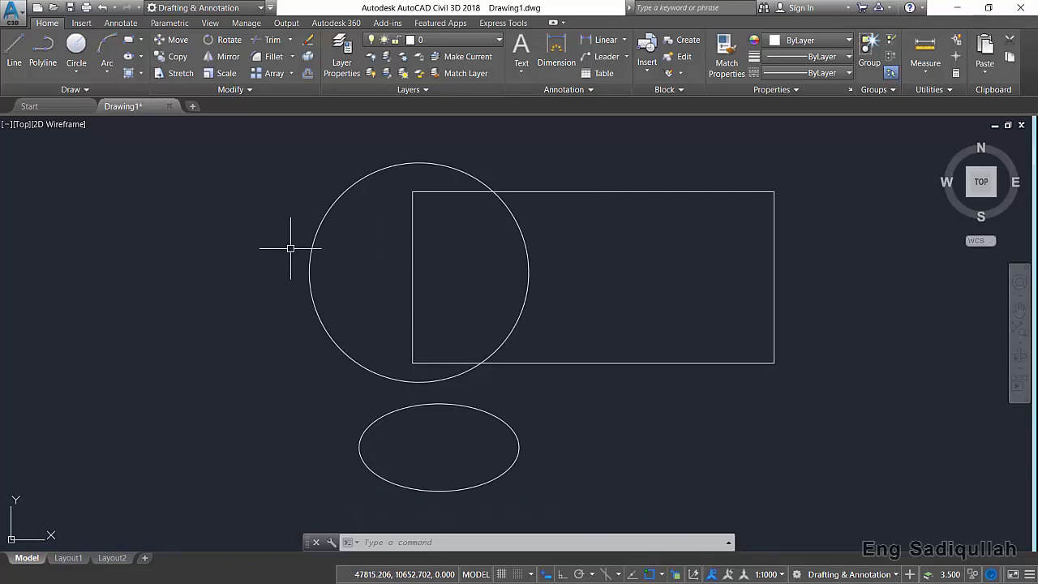
Step: Union the circle and rectangle regions into one keyhole-shaped outline
text(un)
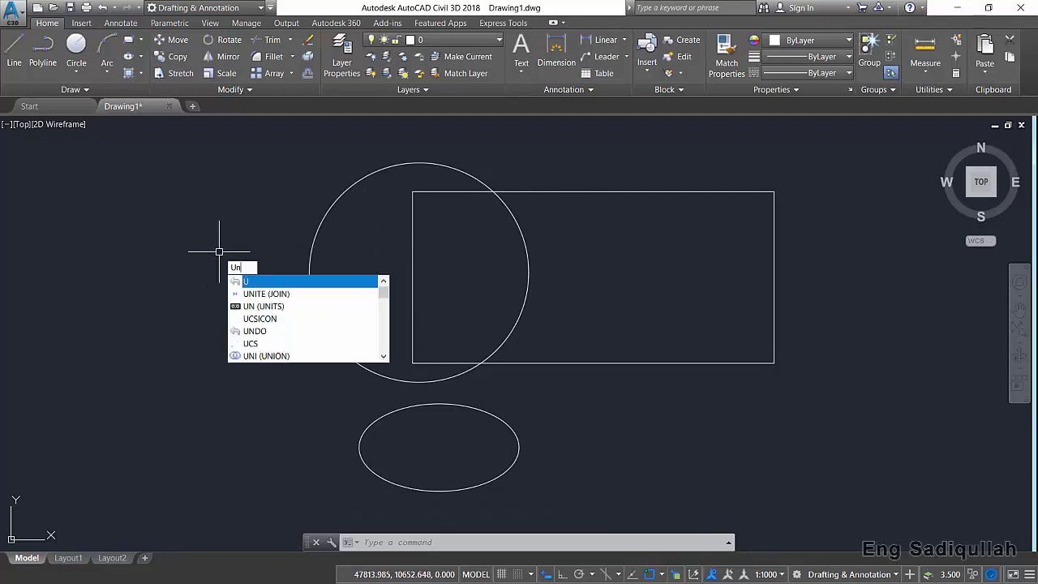
text(i)
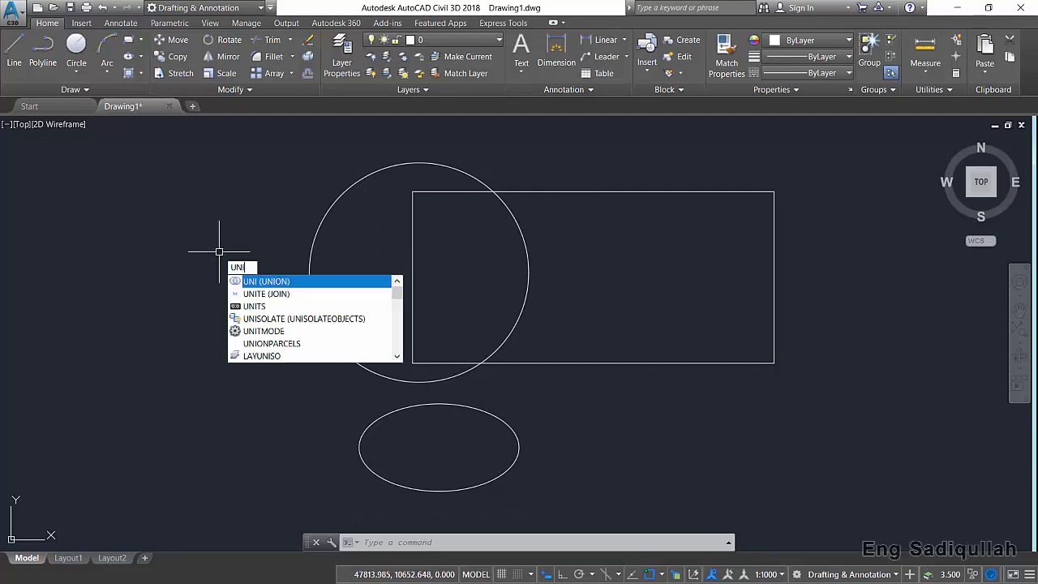
key(Return)
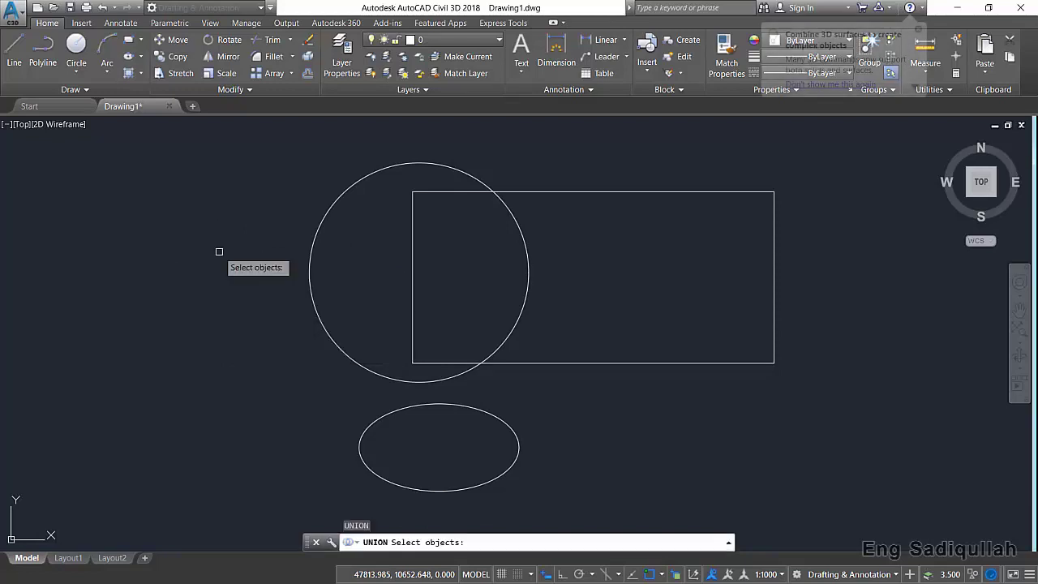
click(557, 144)
click(424, 238)
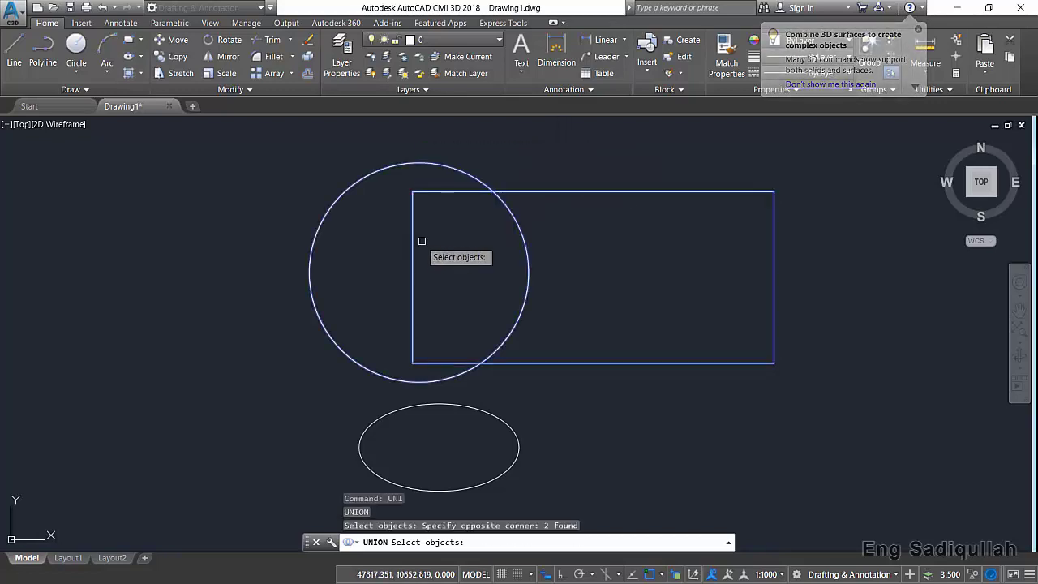
key(Return)
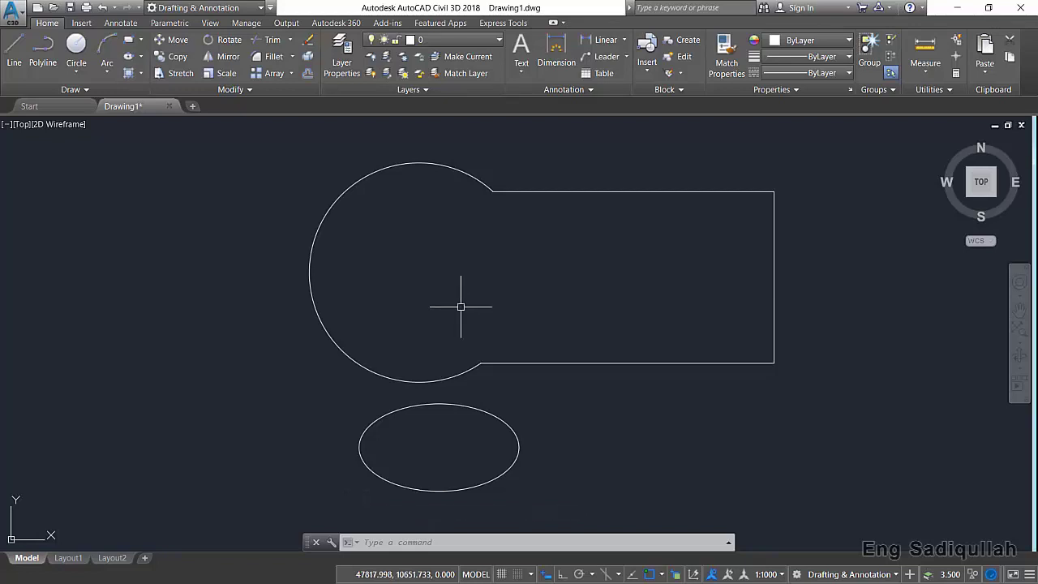
click(500, 416)
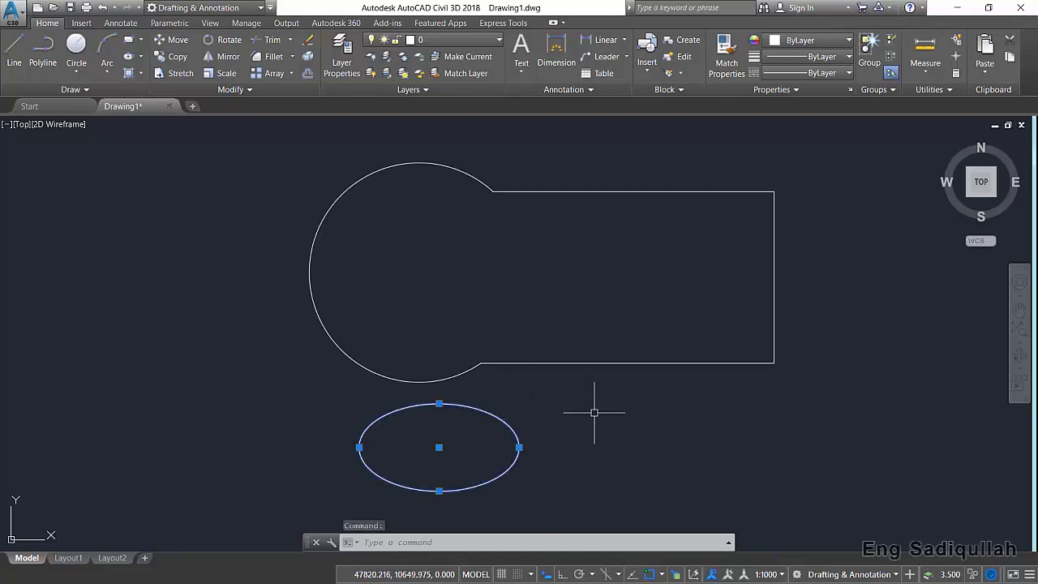
Step: Move the ellipse up to straddle the outline's bottom edge near its right end
text(m)
key(Return)
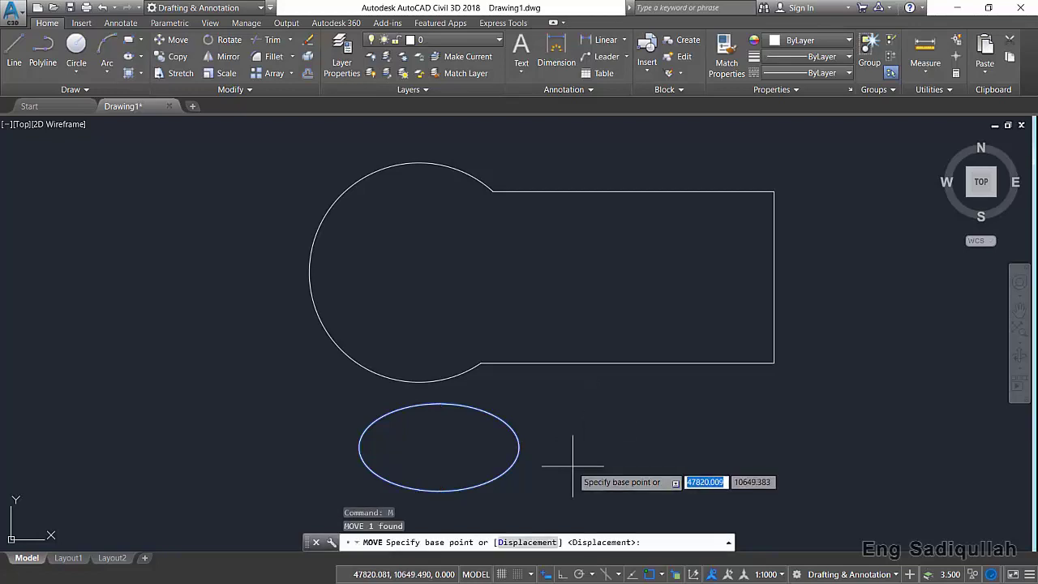
click(558, 491)
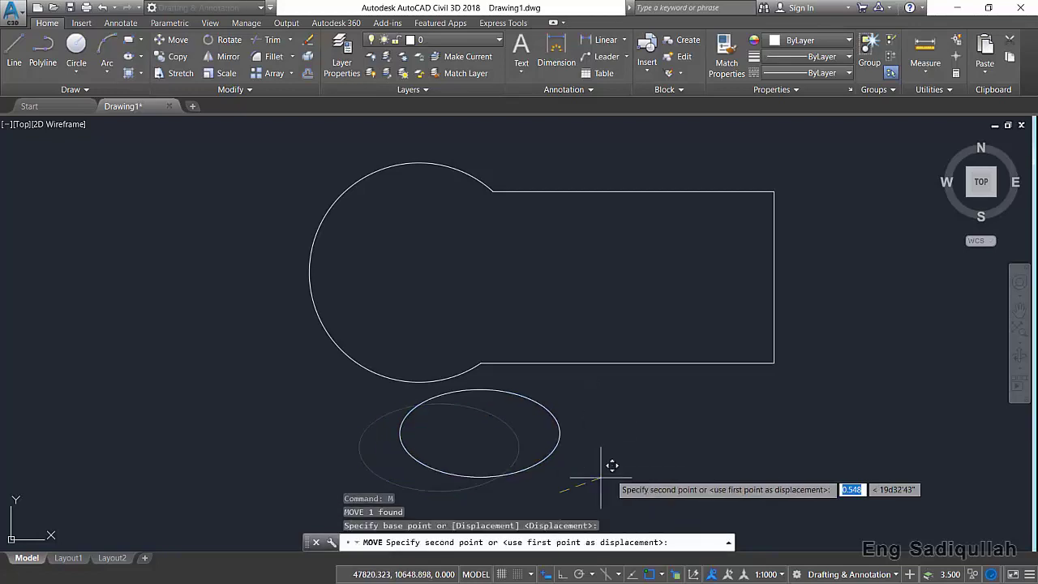
click(761, 406)
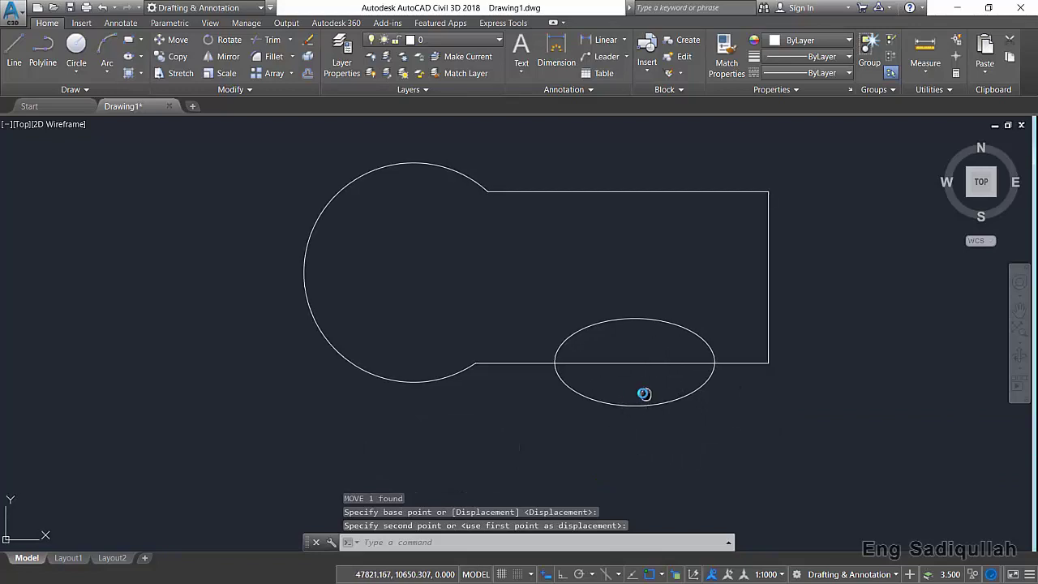
middle_drag(643, 394, 597, 401)
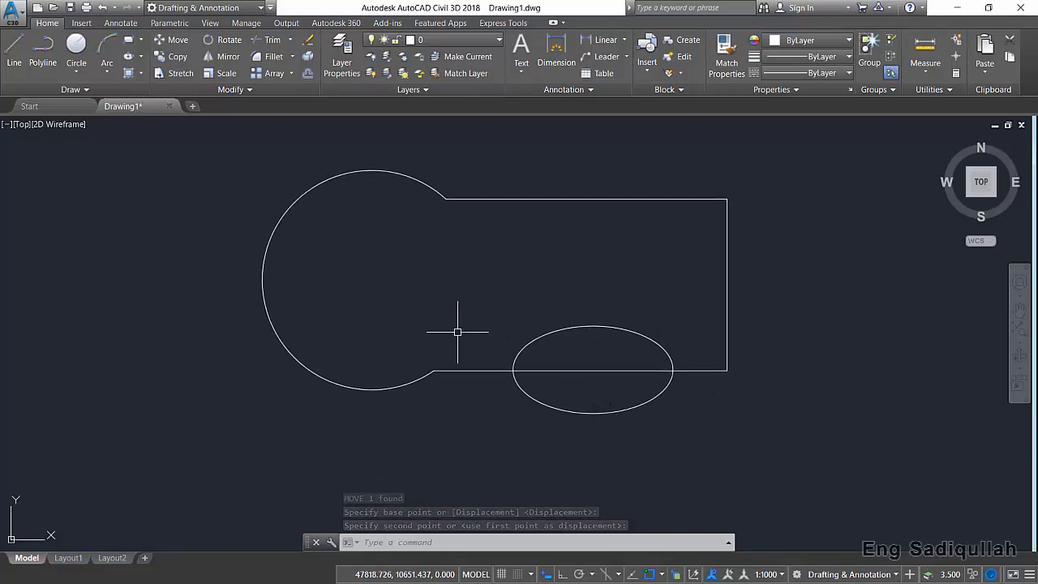
Step: Try to union the ellipse with the outline; it is rejected as not a region
text(uni)
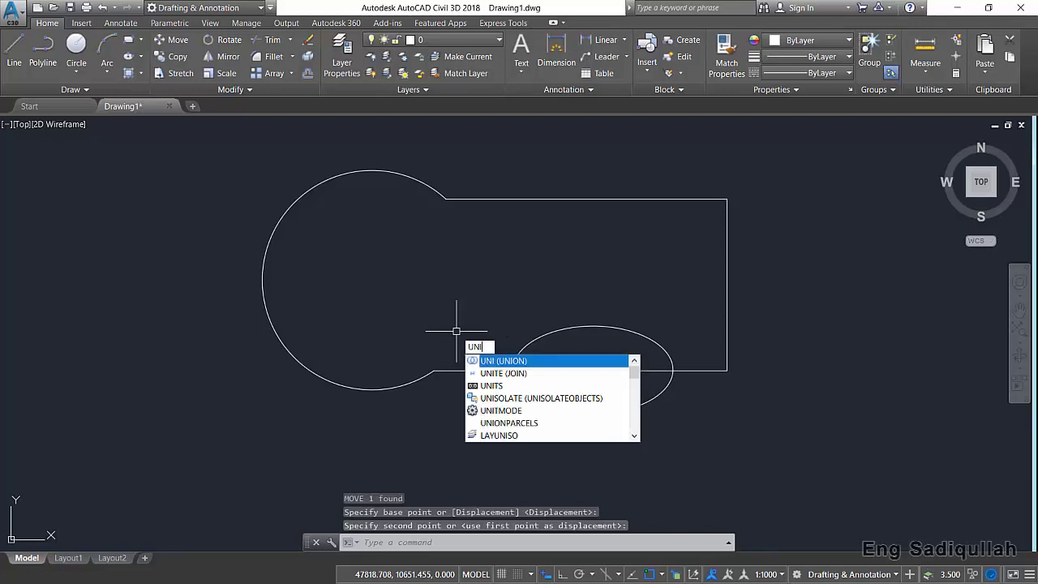
key(Return)
click(747, 427)
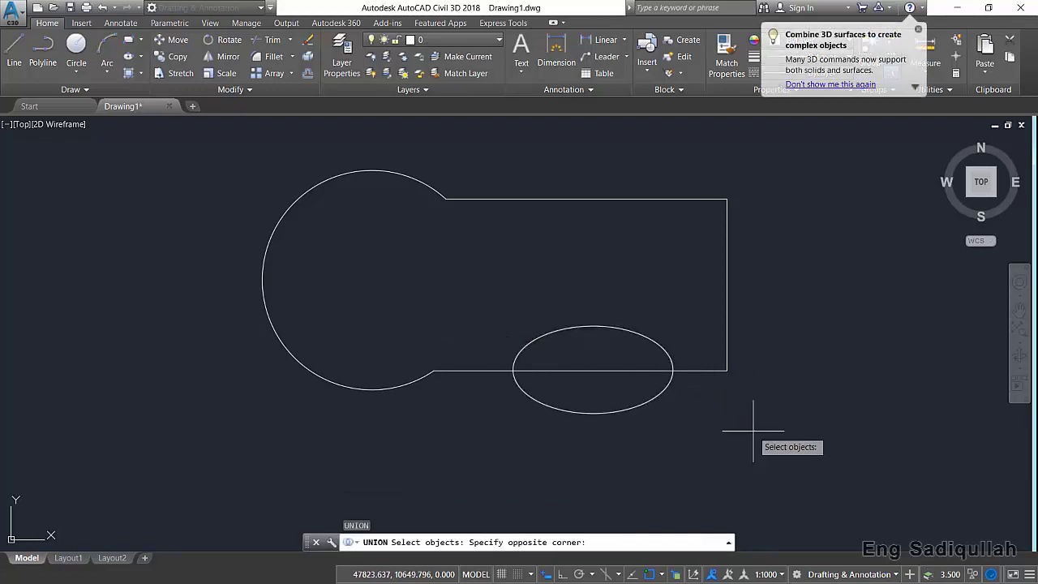
click(577, 302)
key(Return)
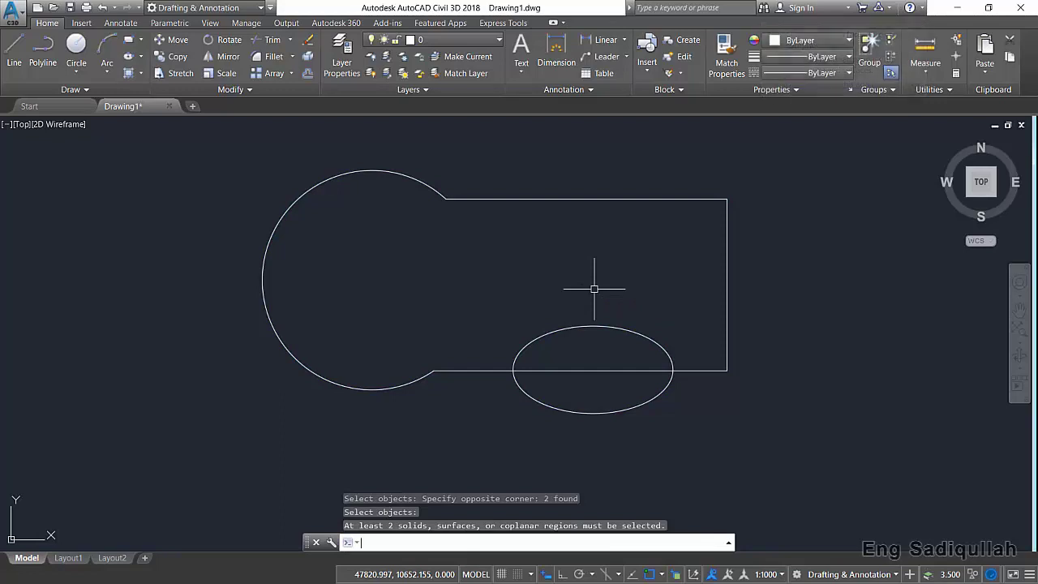
click(596, 413)
key(Escape)
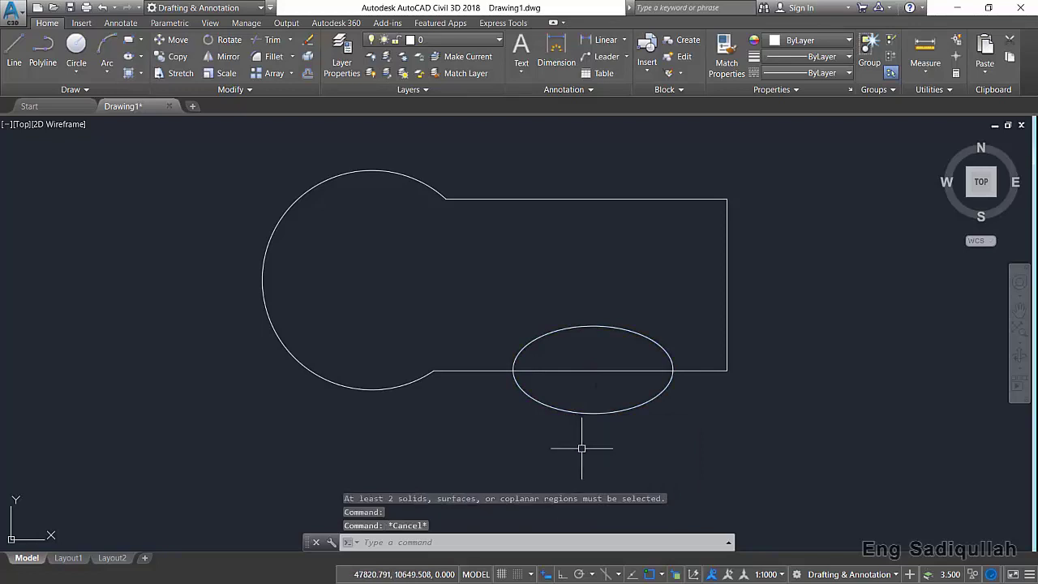
Step: Run REGION on the overlapping ellipse, creating 1 region from 1 loop
text(RE)
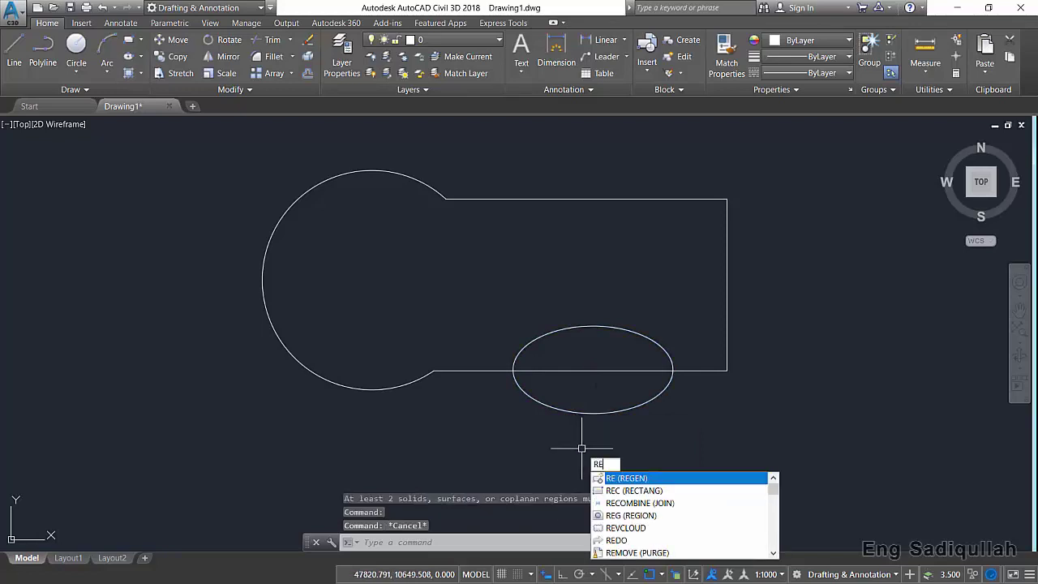
text(G)
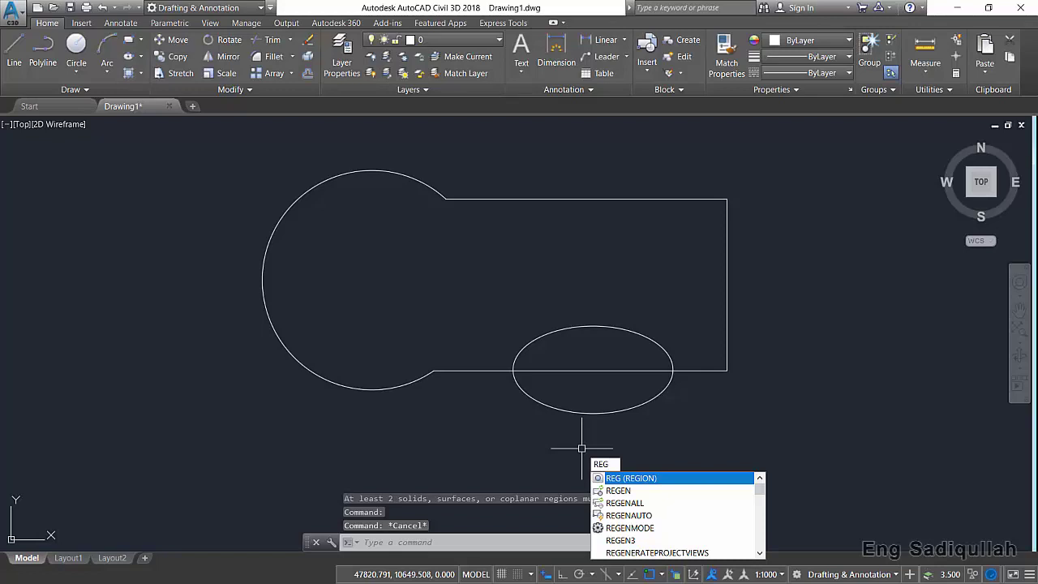
key(BackSpace)
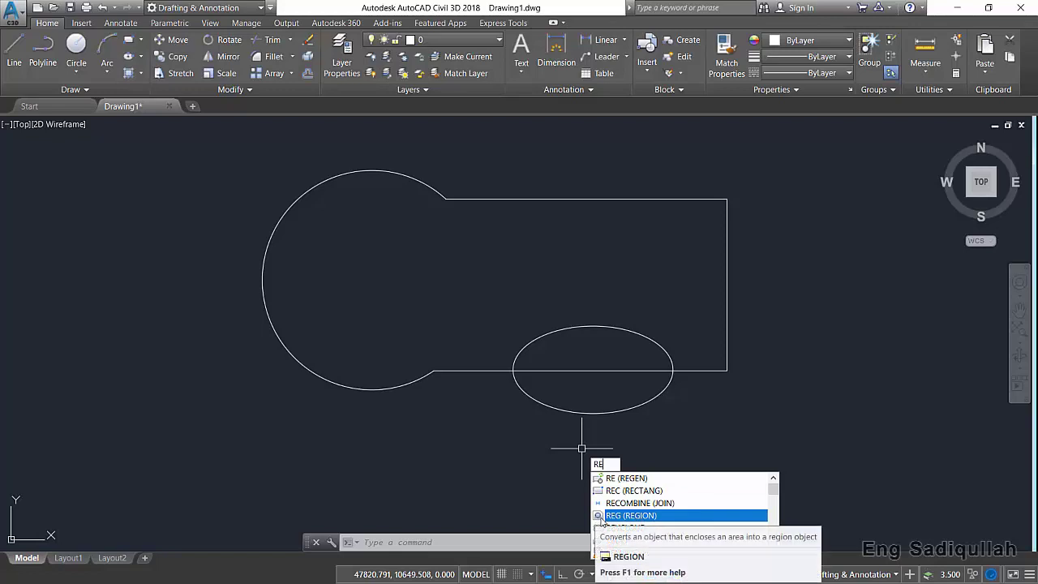
click(623, 517)
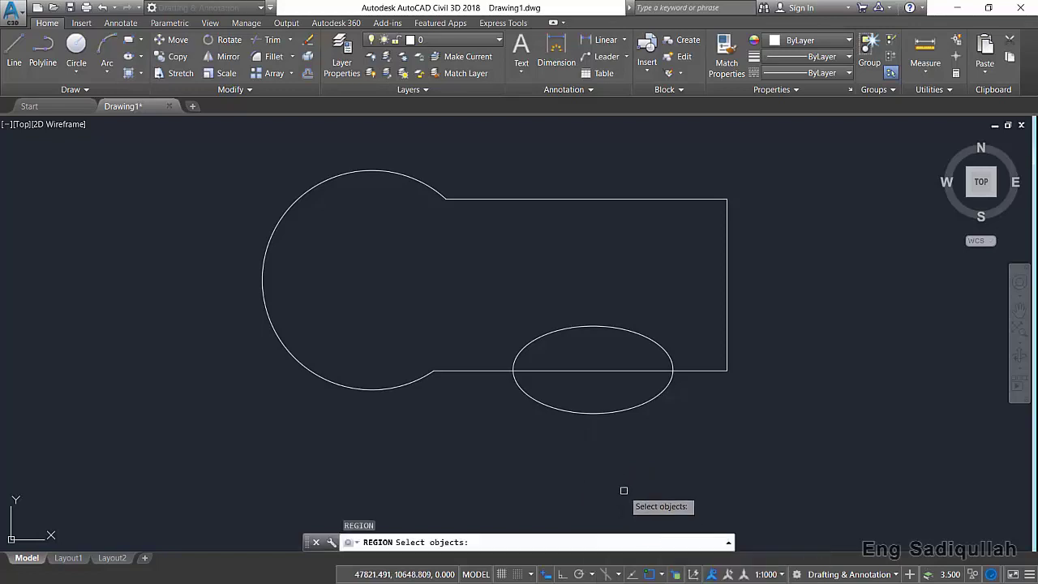
click(635, 407)
key(Return)
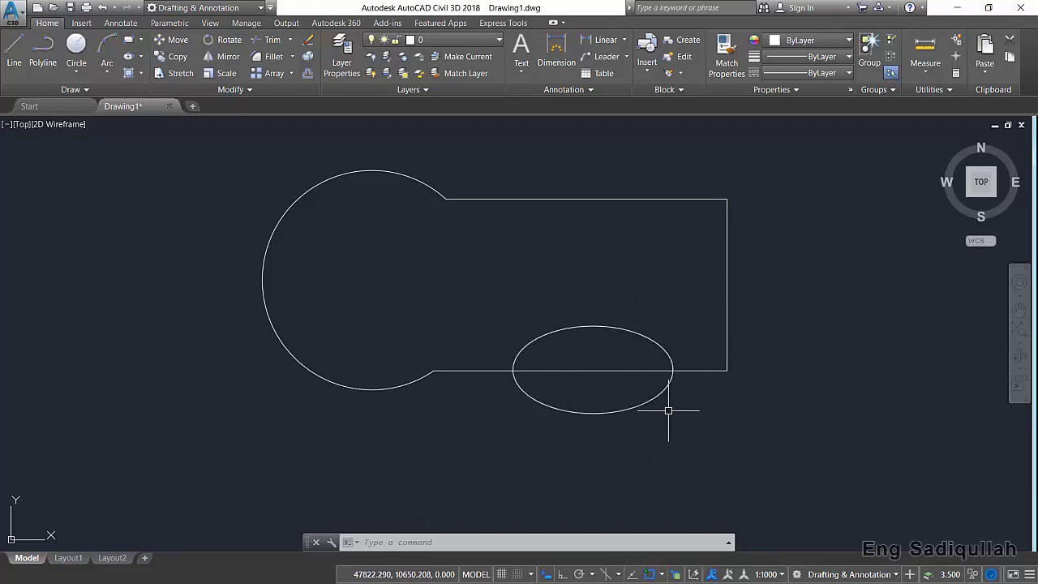
Step: Copy the ellipse straight up onto the outline's top edge
click(630, 426)
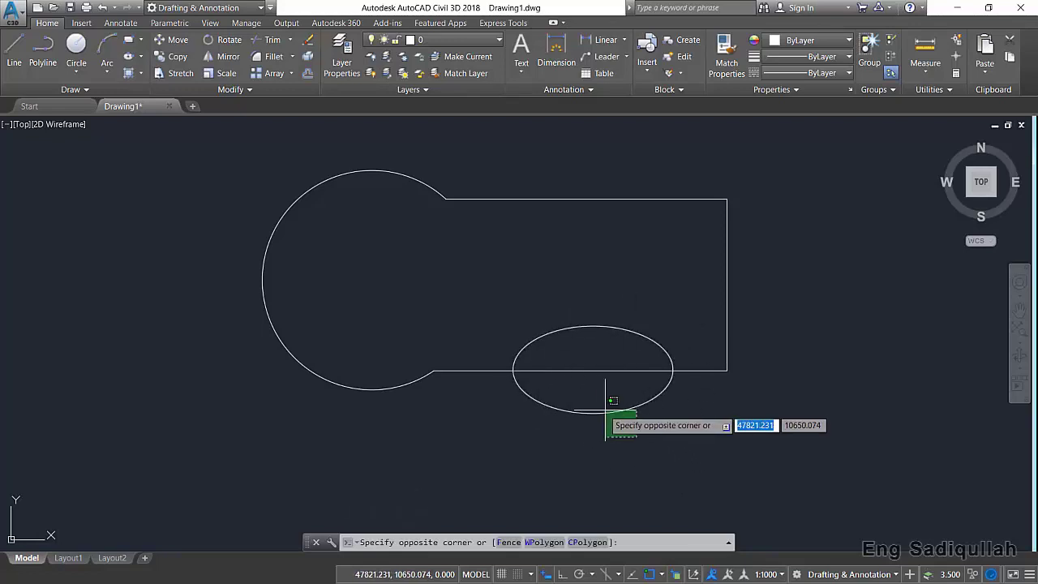
click(608, 394)
text(CO)
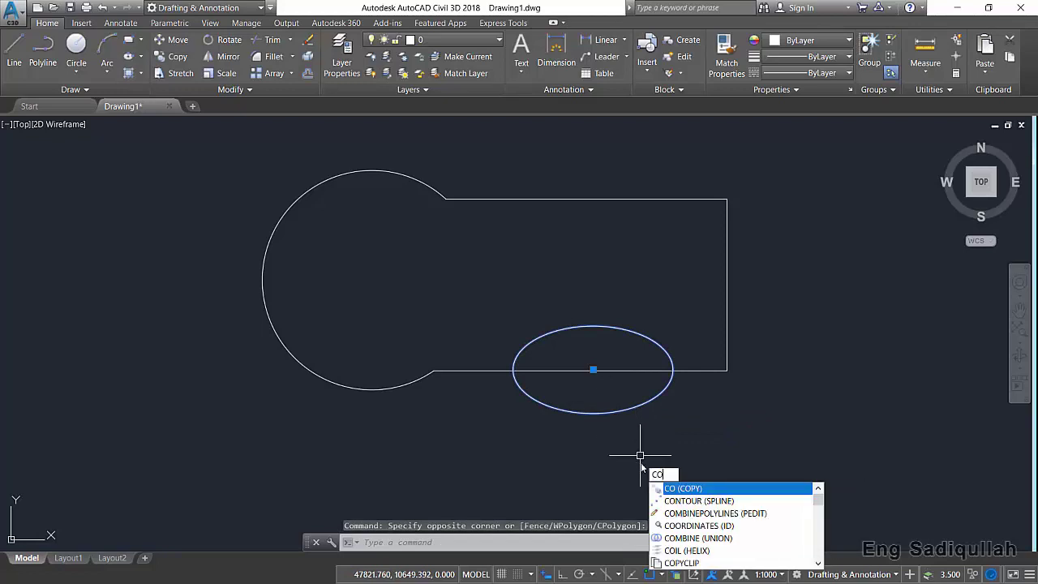
key(Return)
click(722, 441)
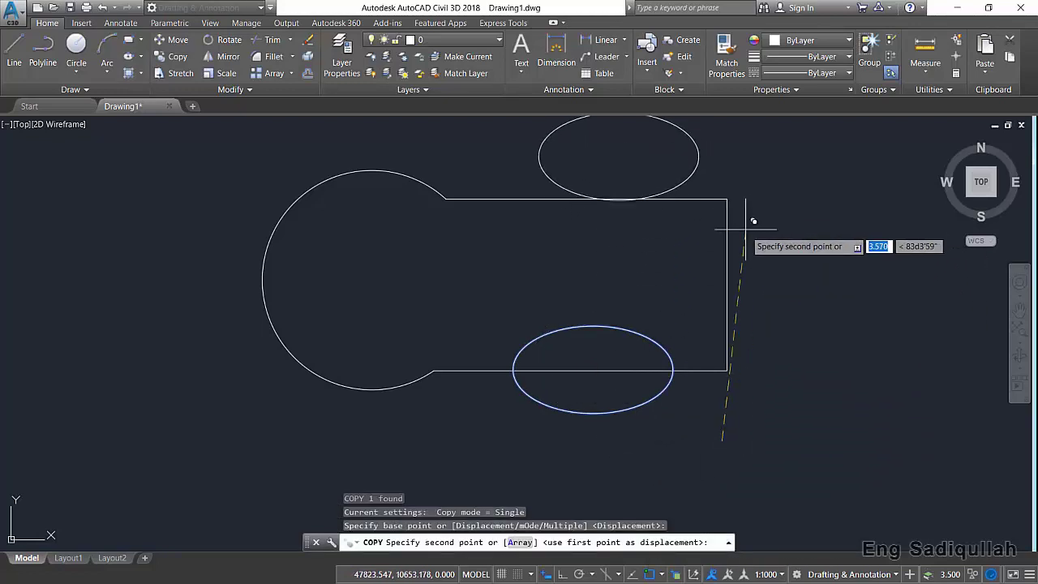
click(717, 266)
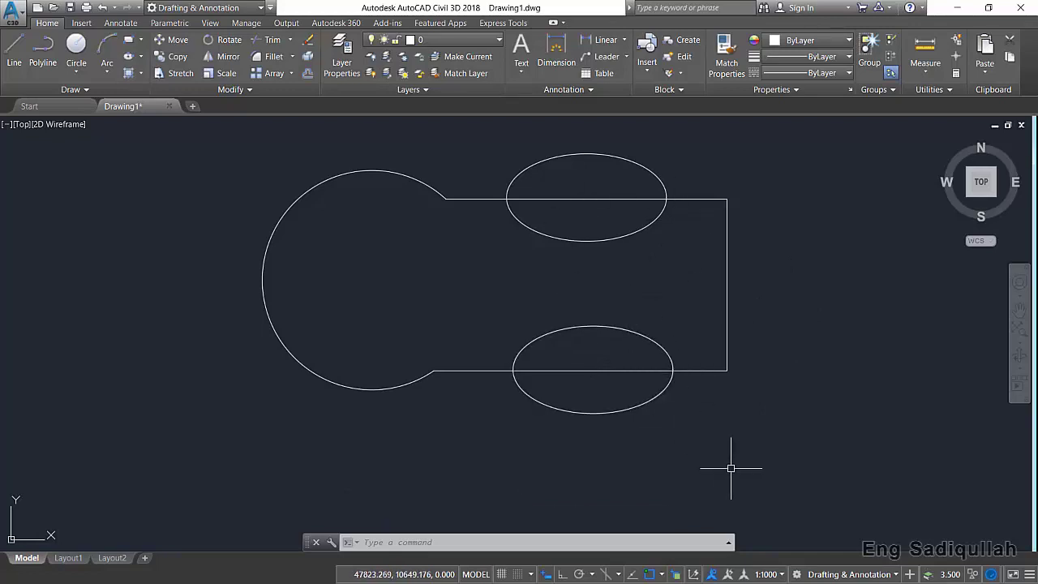
Step: Union the bottom ellipse with the outline so it forms a bulge
text(Uni)
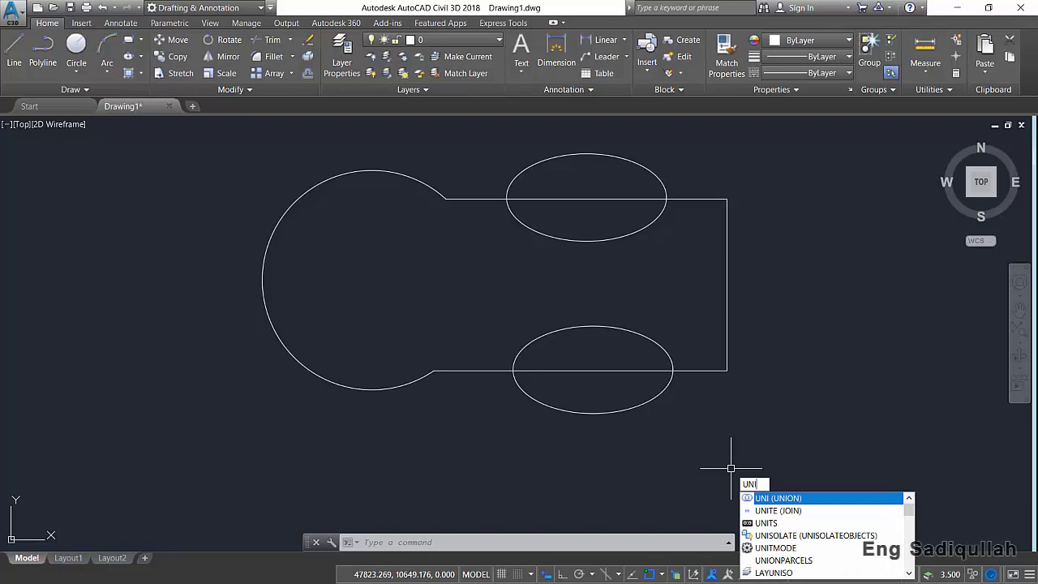
key(Return)
click(747, 452)
click(686, 388)
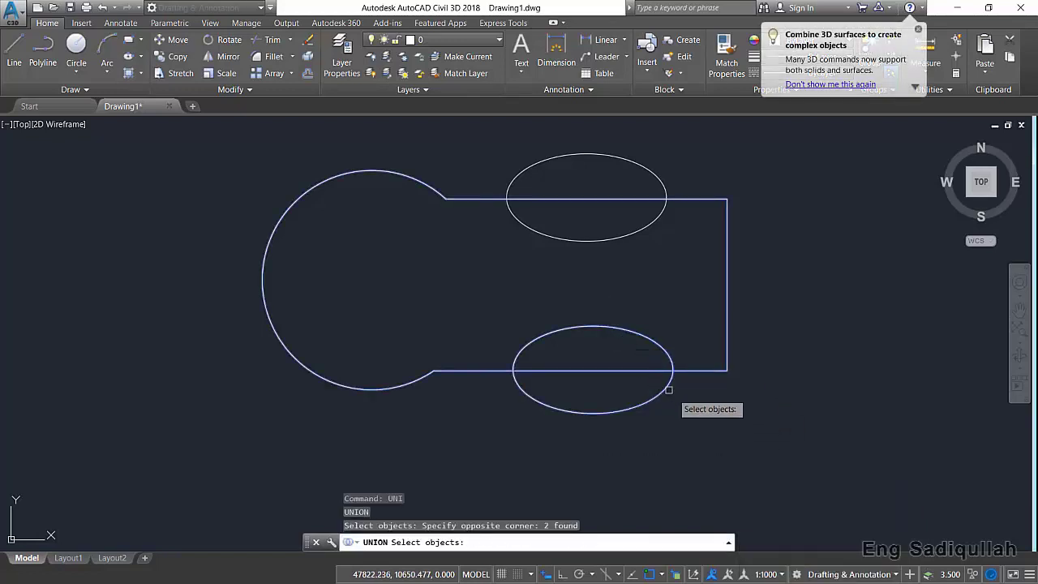
key(Return)
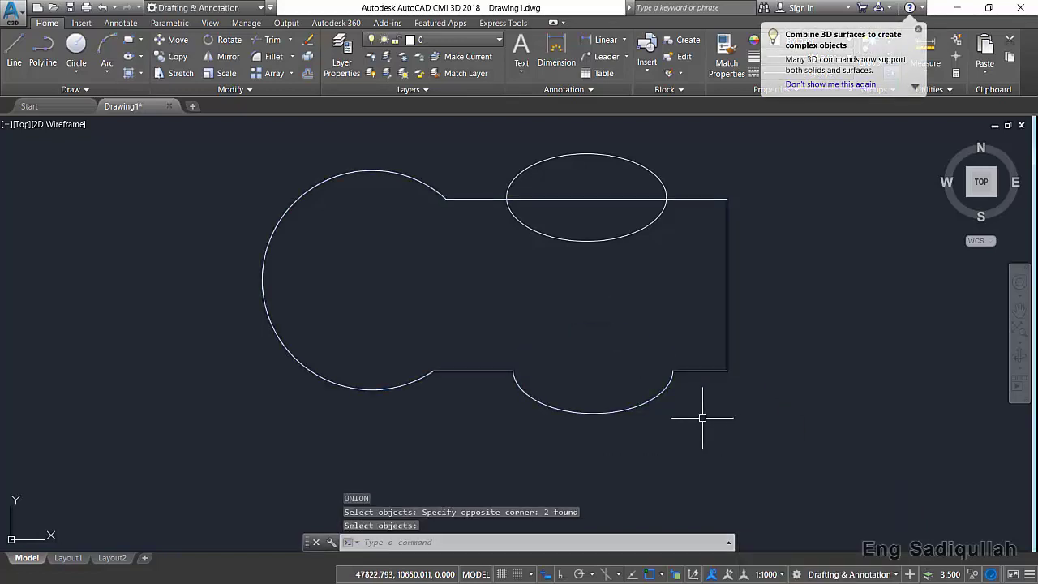
middle_drag(606, 271, 540, 364)
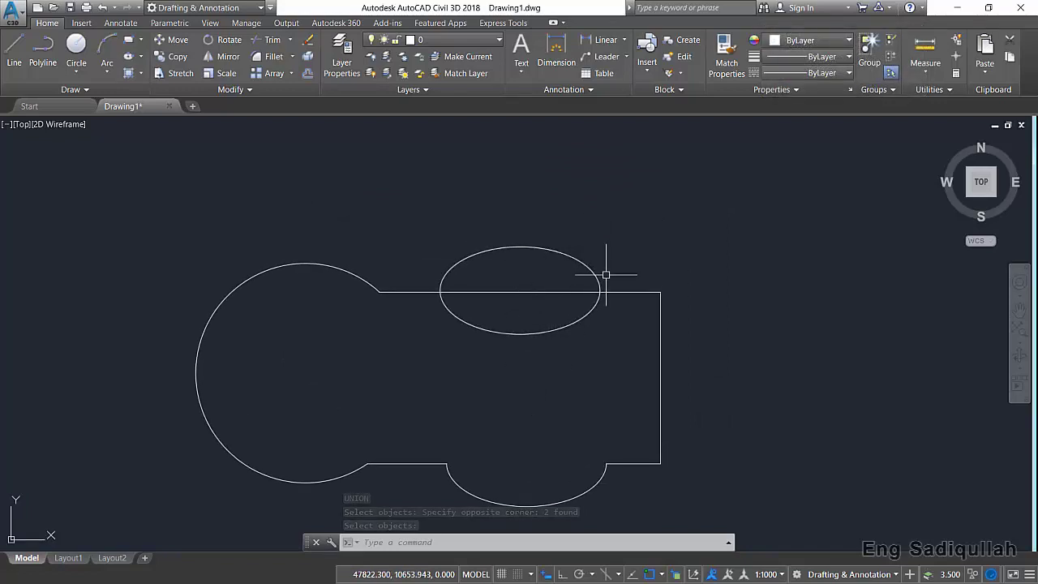
Step: Subtract the top ellipse from the outline, leaving a curved notch in its upper edge
text(SU)
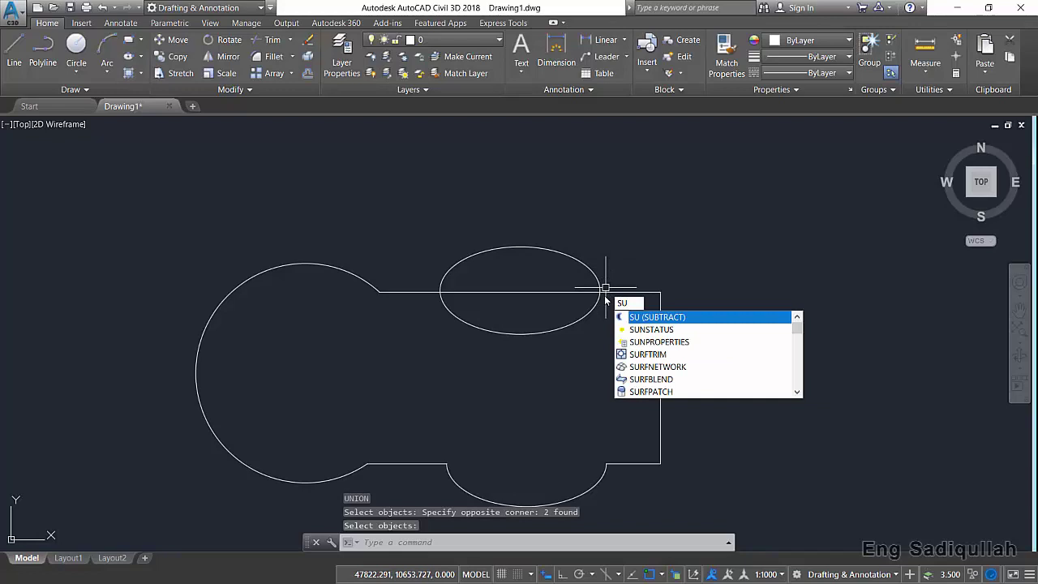
key(Return)
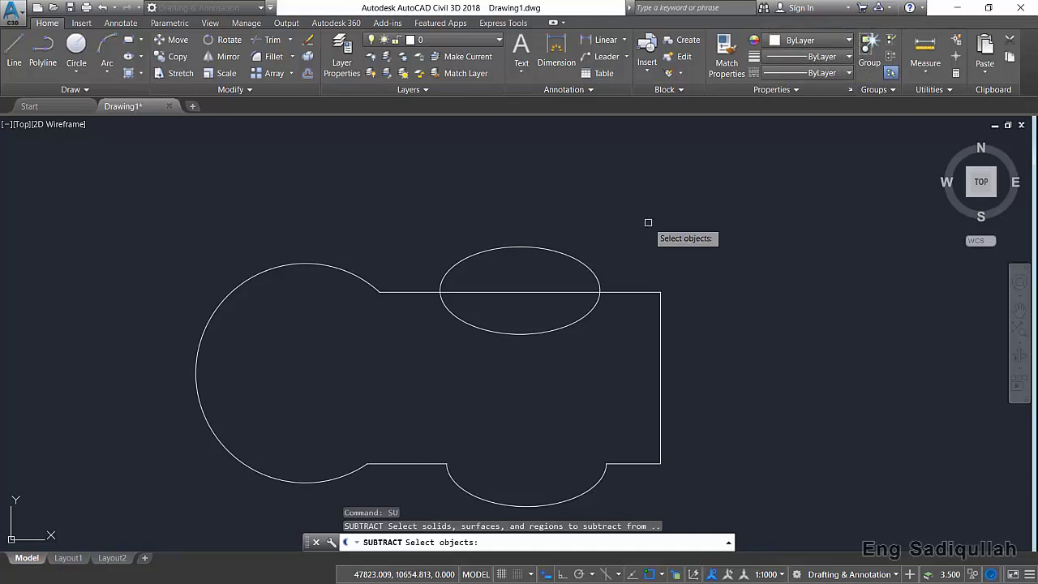
click(412, 291)
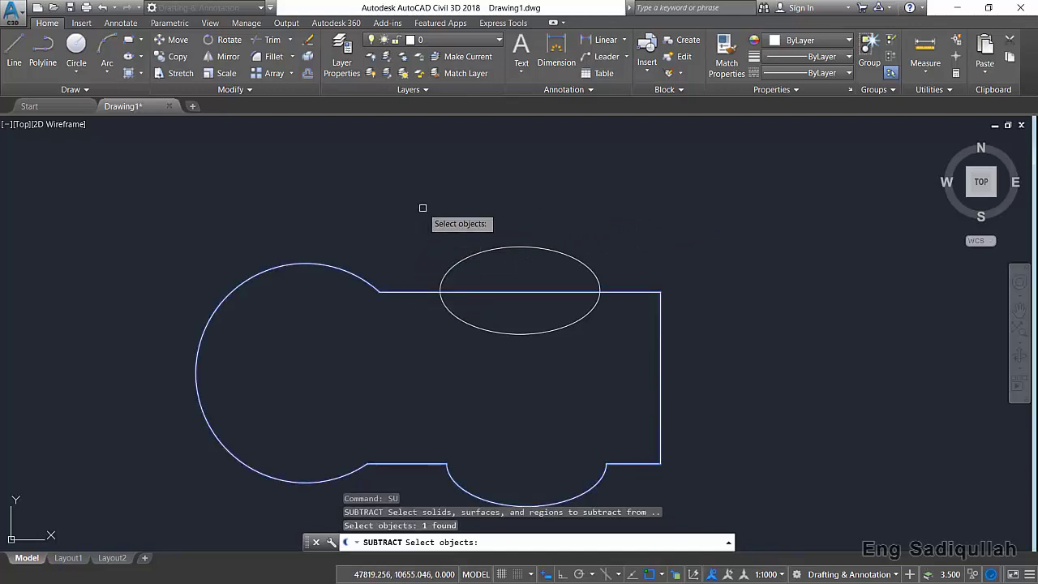
key(Return)
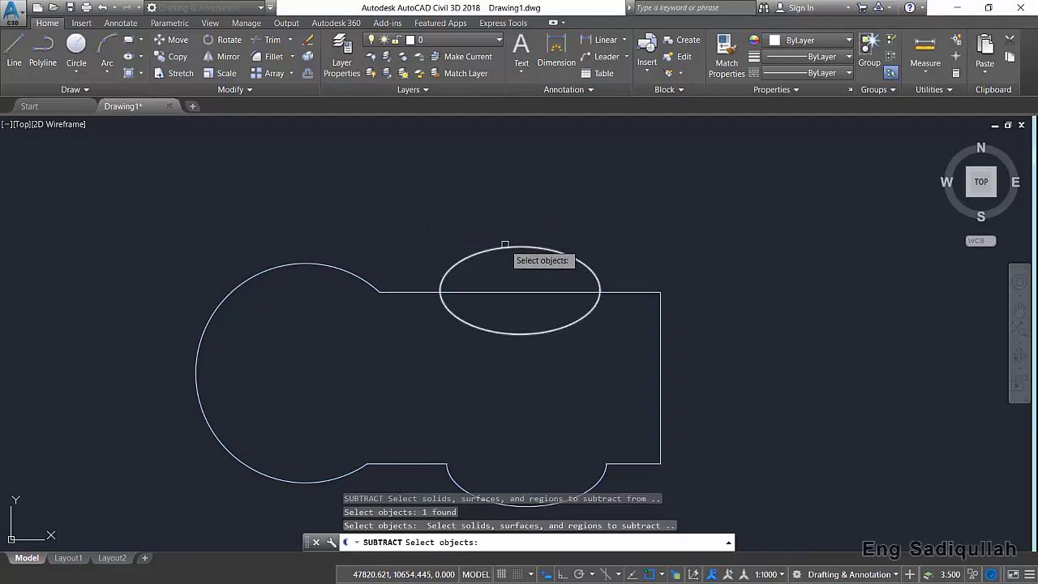
click(504, 245)
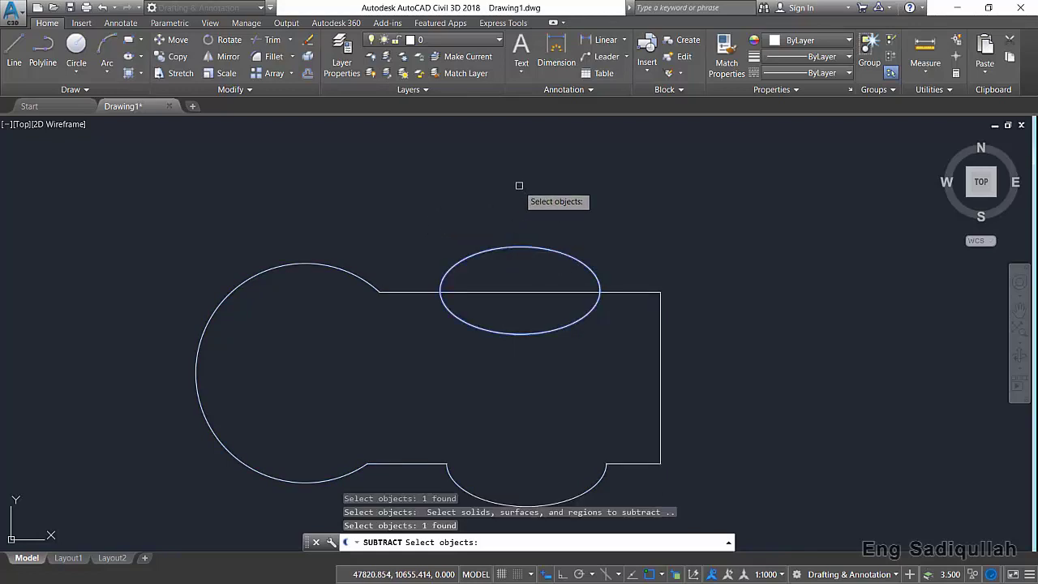
key(Return)
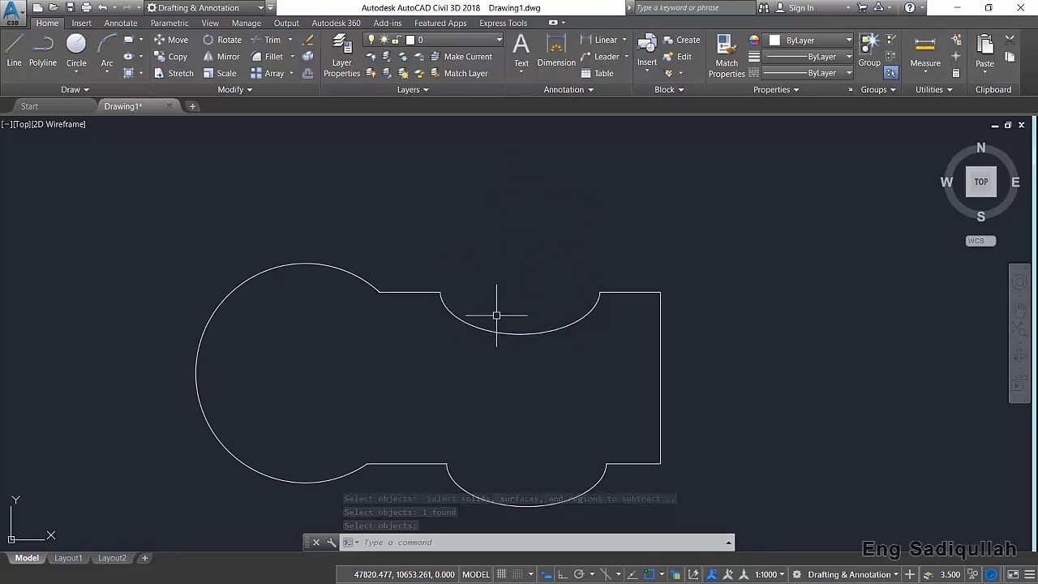
key(Return)
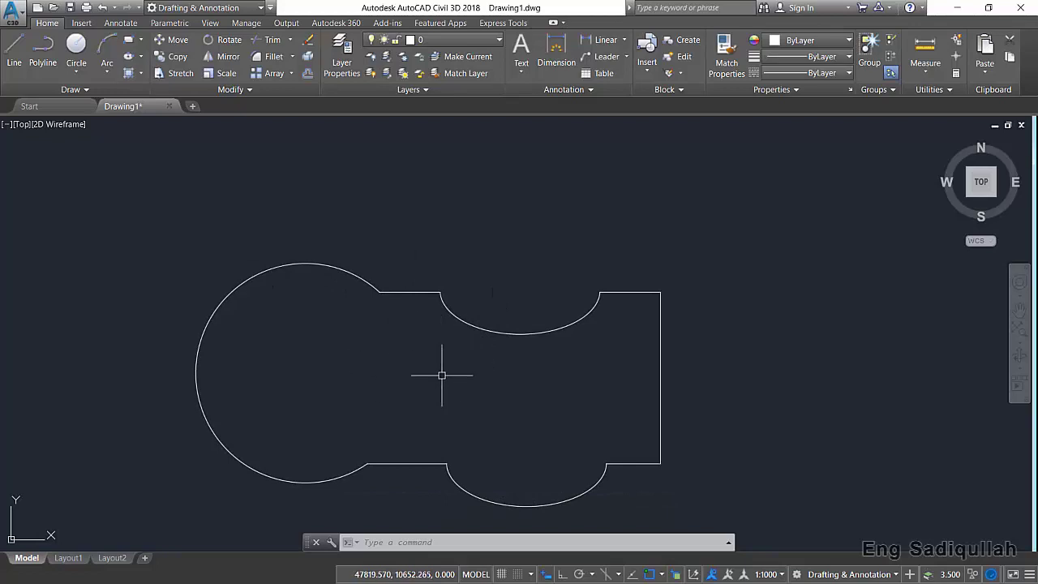
Step: Draw a smaller circle inside the outline's rounded left end
click(77, 49)
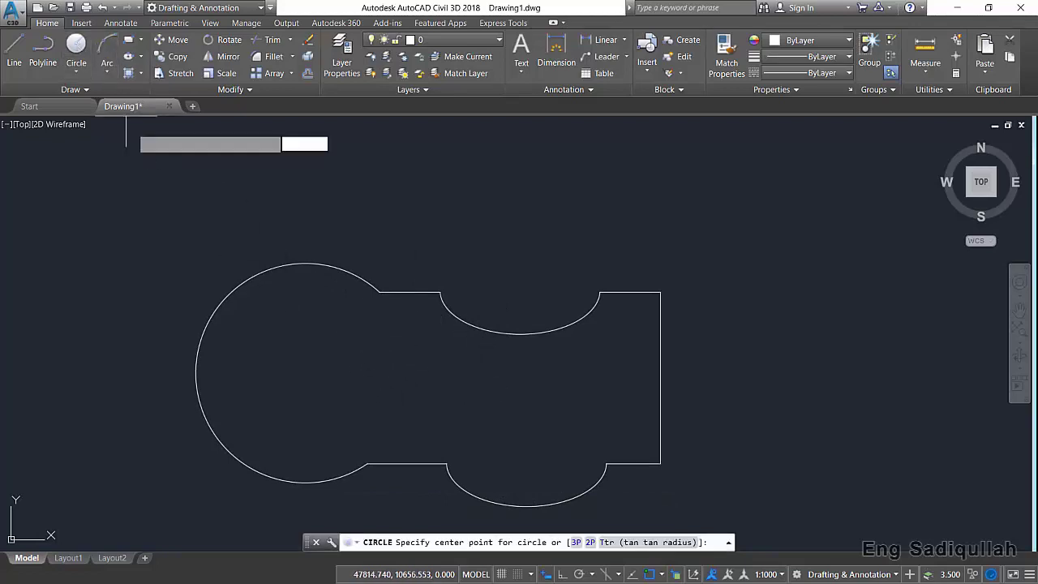
click(304, 369)
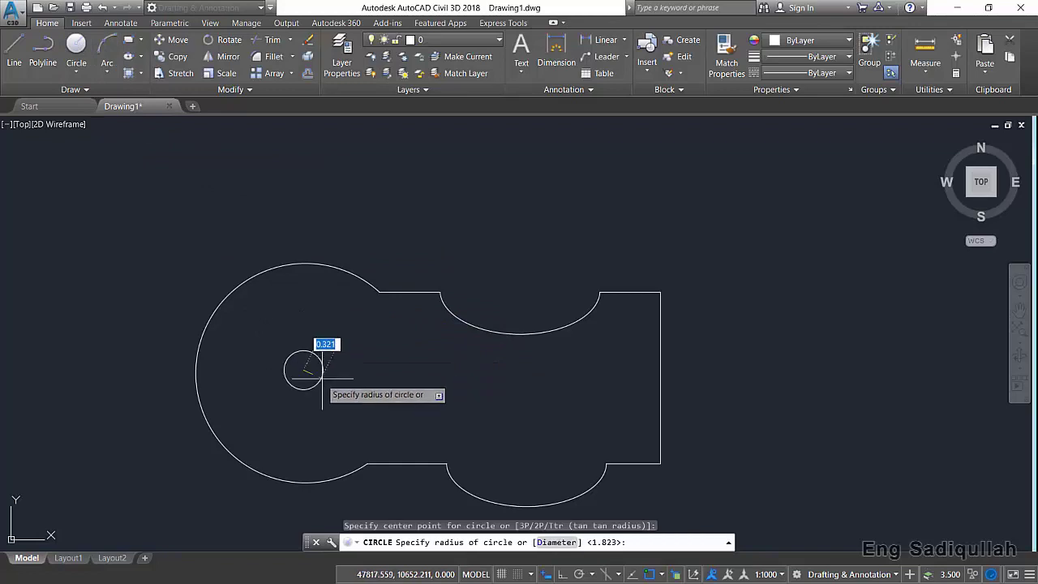
click(361, 388)
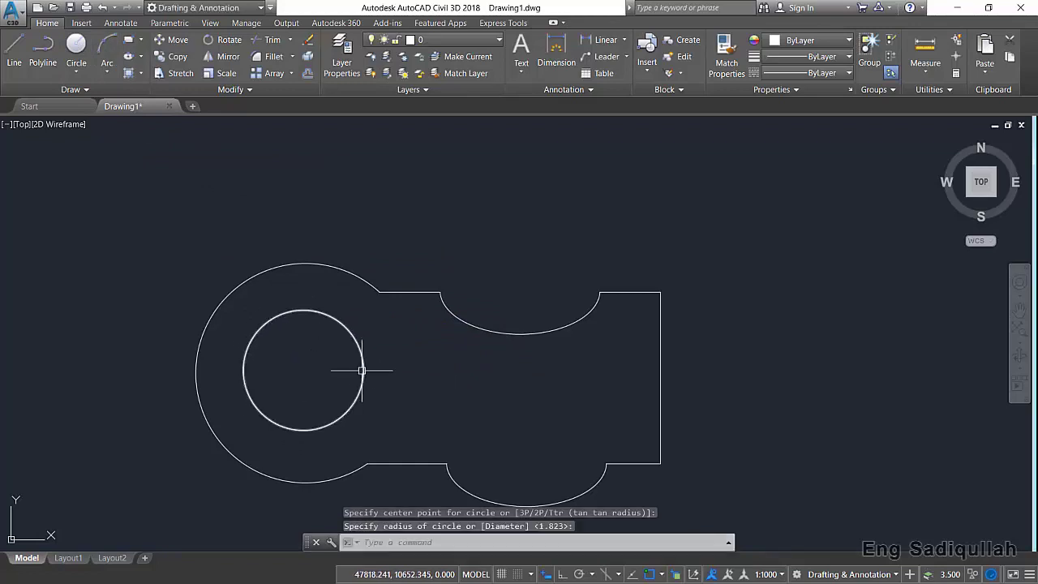
Step: Convert the inner circle into a region
click(358, 346)
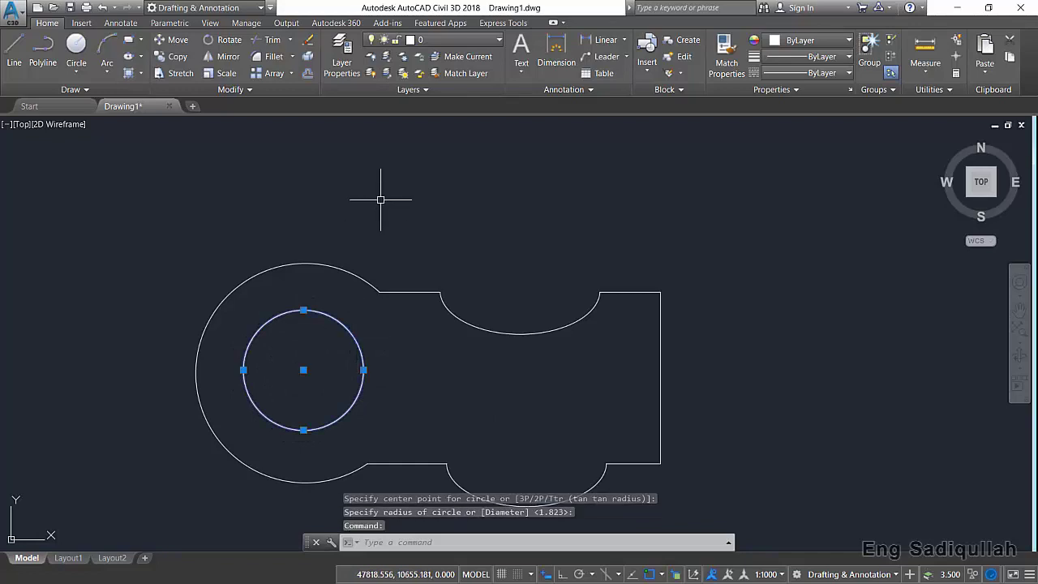
text(reg)
key(Return)
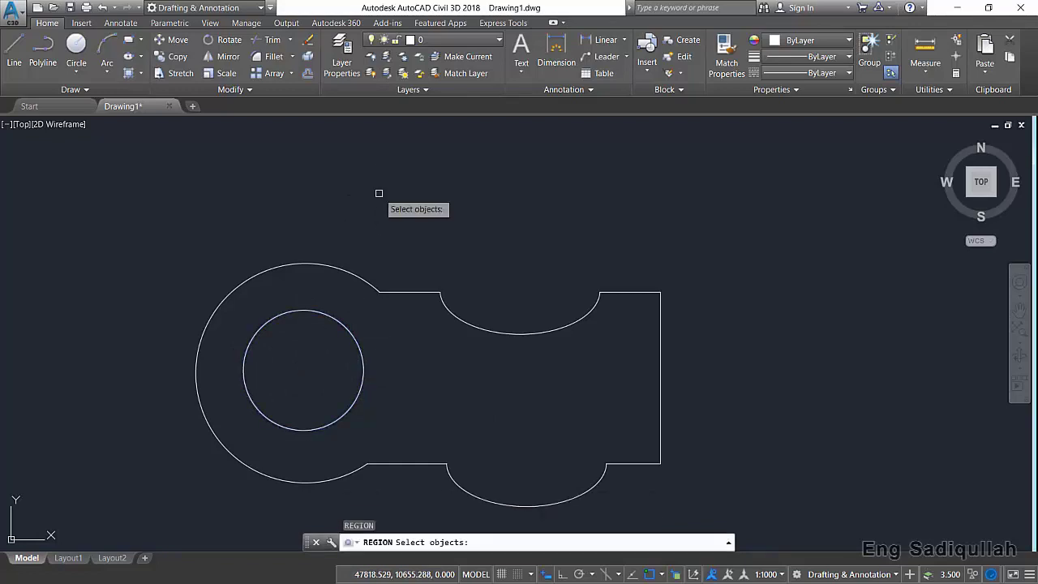
click(339, 323)
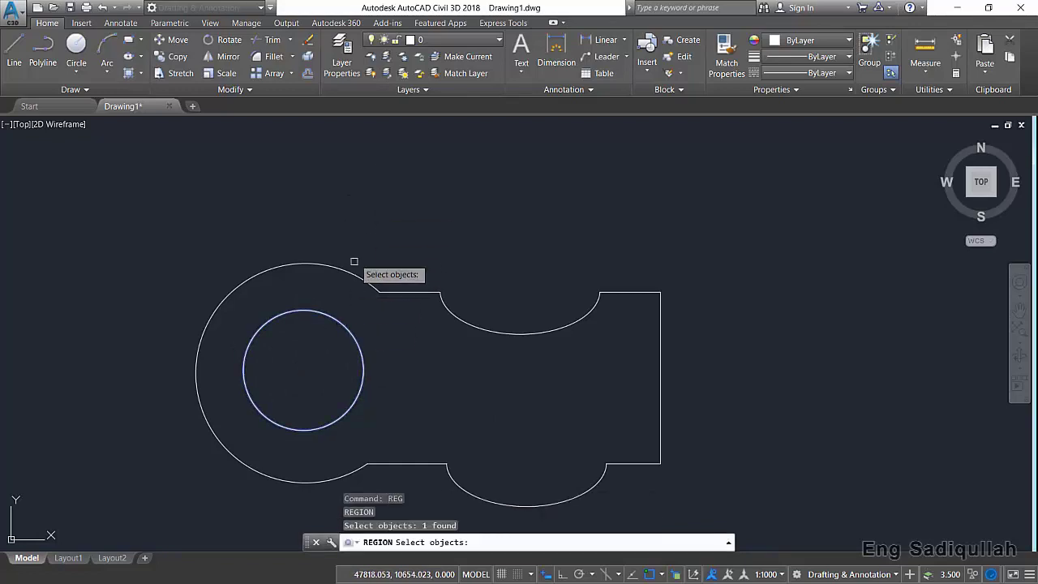
key(Return)
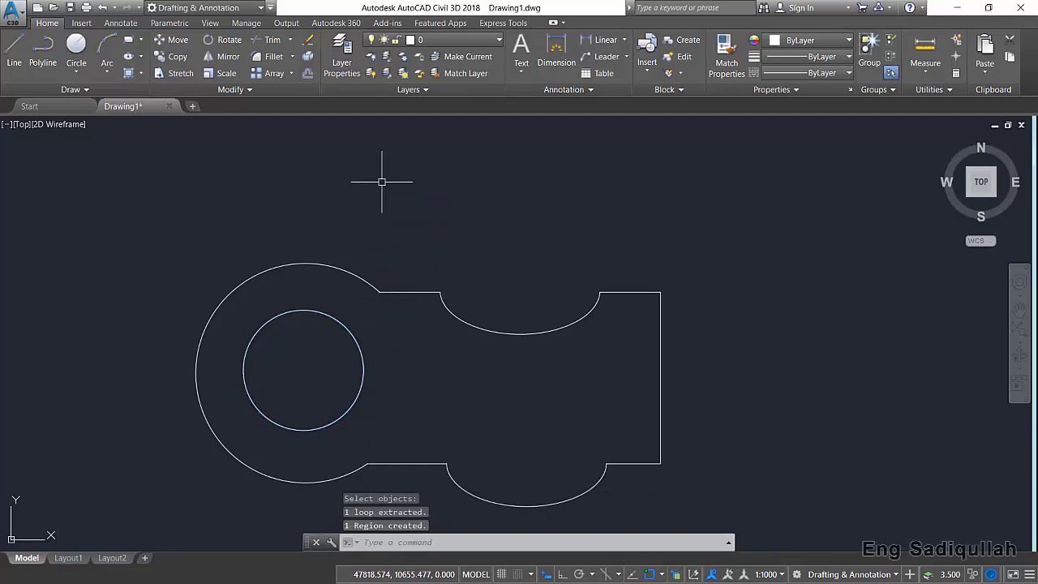
Step: Subtract the inner circle from the outer part region with SU
text(su)
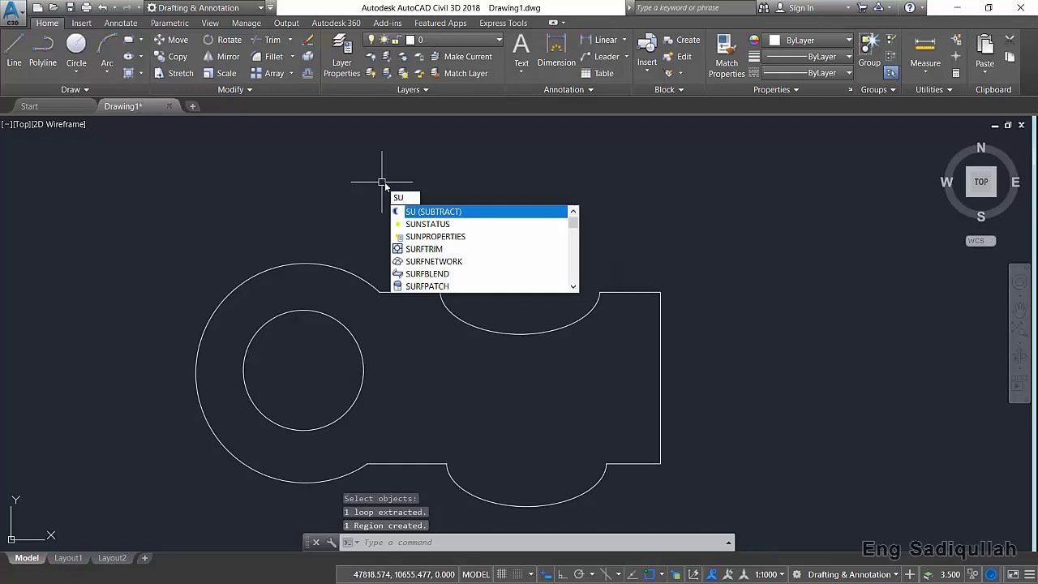
key(Return)
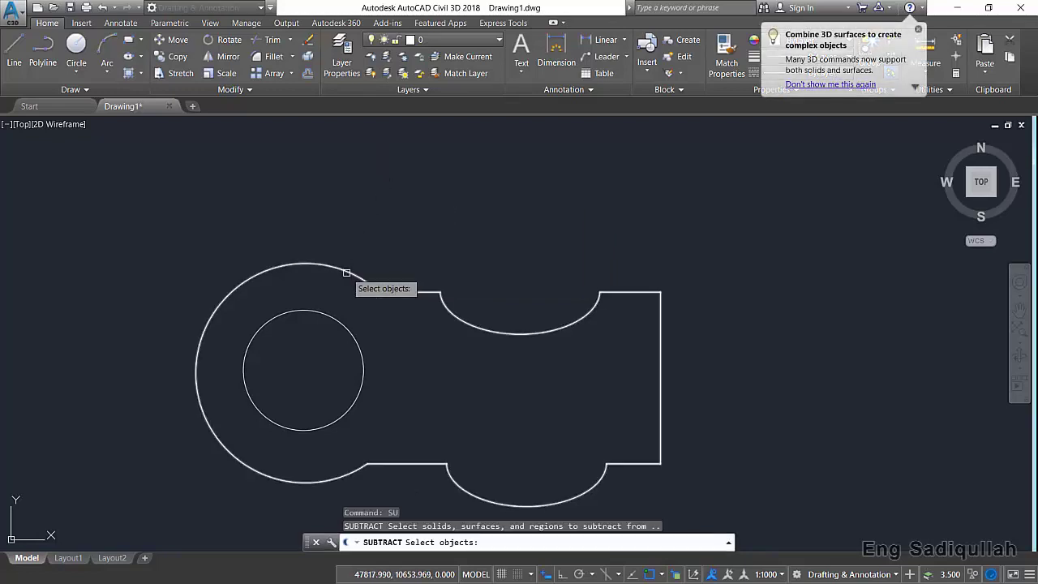
click(346, 273)
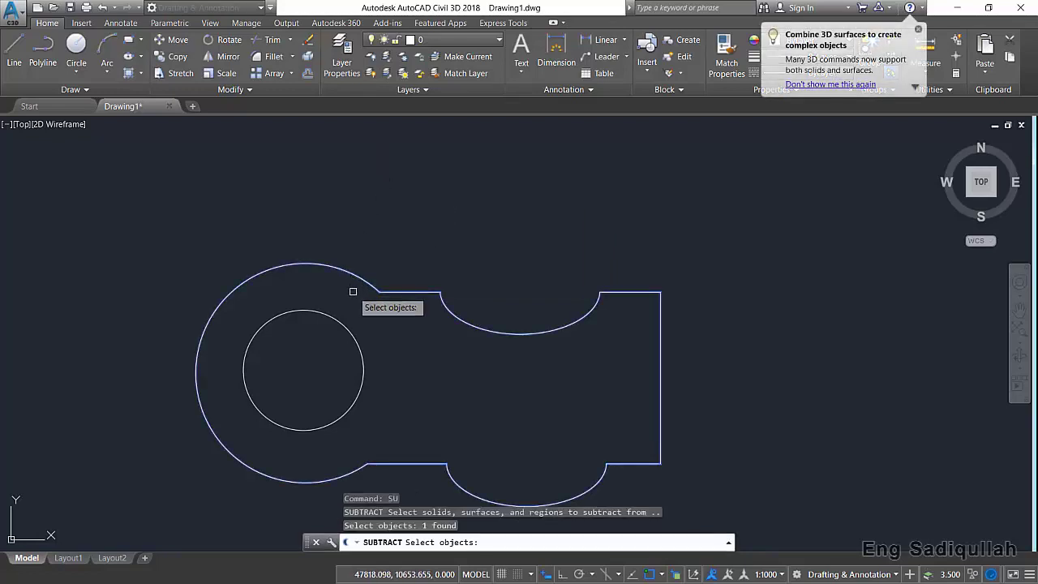
key(Return)
click(334, 318)
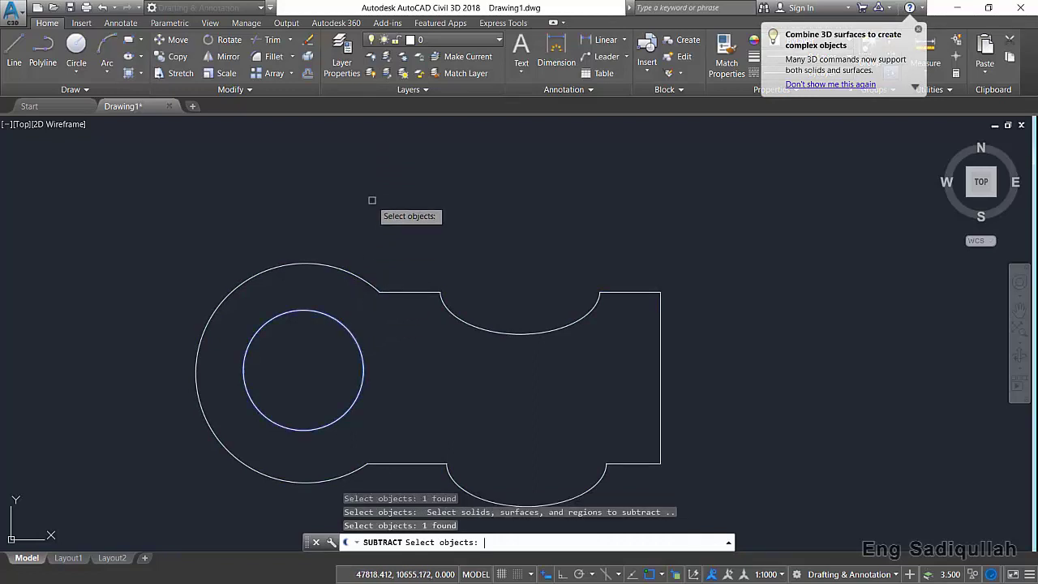
key(Return)
Step: Switch the viewport to the Realistic visual style and orbit to tilt the part
click(67, 124)
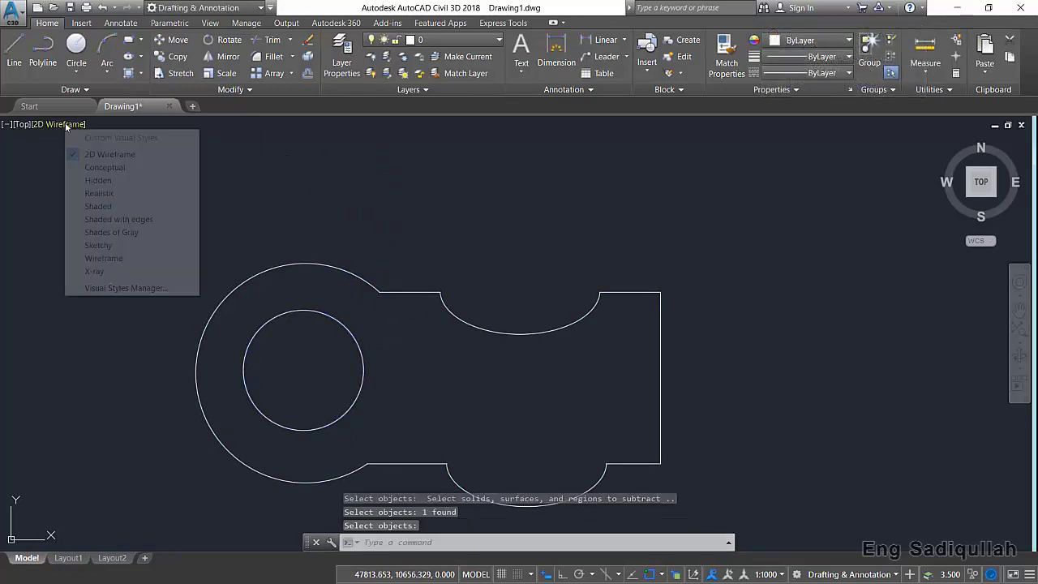
click(97, 192)
mouse_move(491, 371)
shift+middle_down()
mouse_move(697, 237)
mouse_move(581, 267)
mouse_move(398, 255)
mouse_move(234, 259)
shift+middle_up()
shift+middle_drag(351, 306, 475, 289)
Step: Extrude the holed part region with EXT and orbit around the resulting solid
text(Ext)
key(Return)
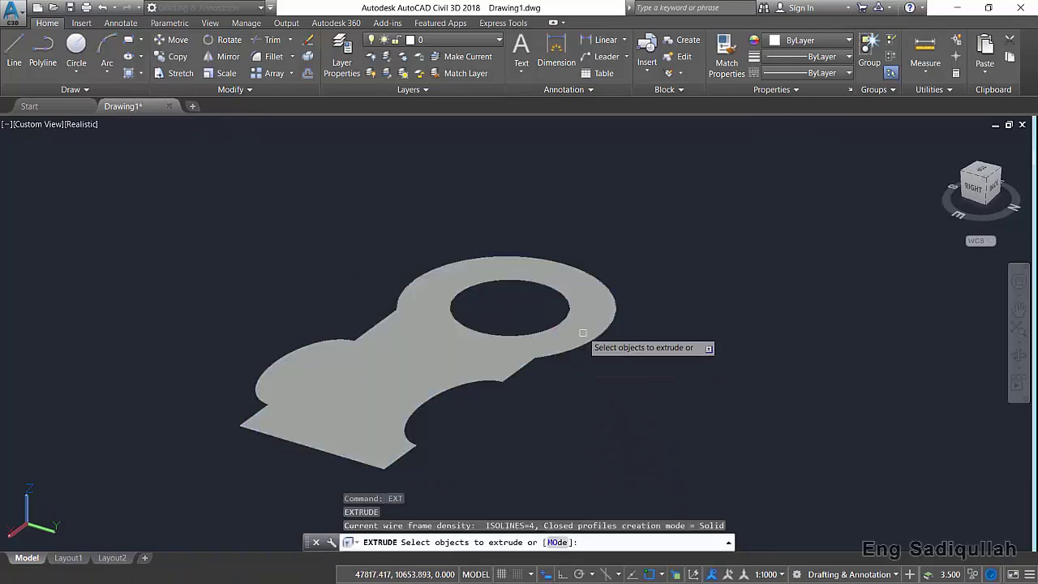
click(582, 332)
key(Return)
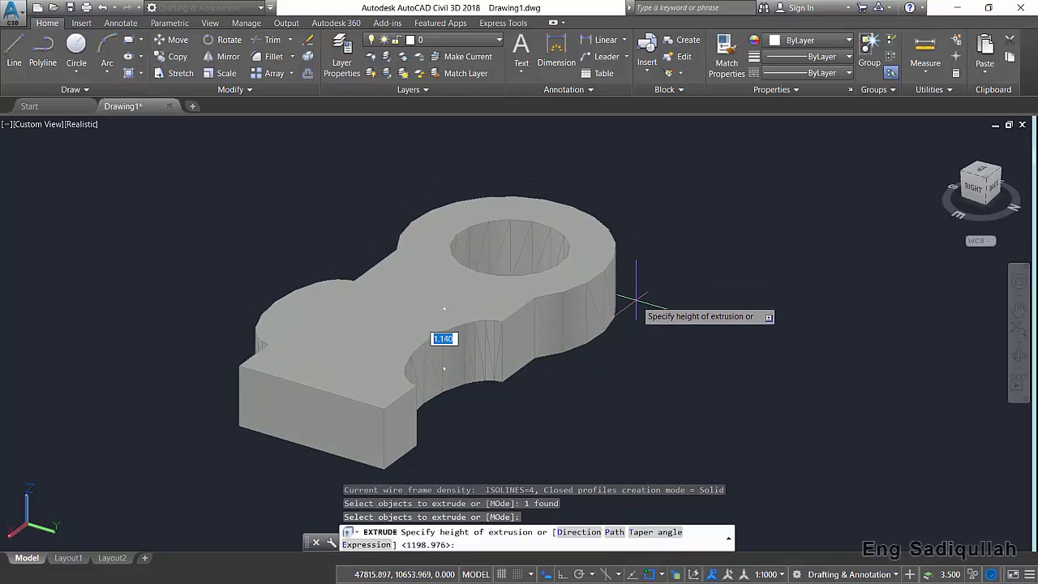
mouse_move(637, 300)
shift+middle_down()
mouse_move(640, 322)
mouse_move(563, 324)
mouse_move(528, 301)
mouse_move(484, 294)
mouse_move(332, 308)
mouse_move(386, 232)
mouse_move(482, 178)
mouse_move(530, 165)
mouse_move(560, 197)
mouse_move(559, 258)
mouse_move(528, 355)
mouse_move(547, 355)
shift+middle_up()
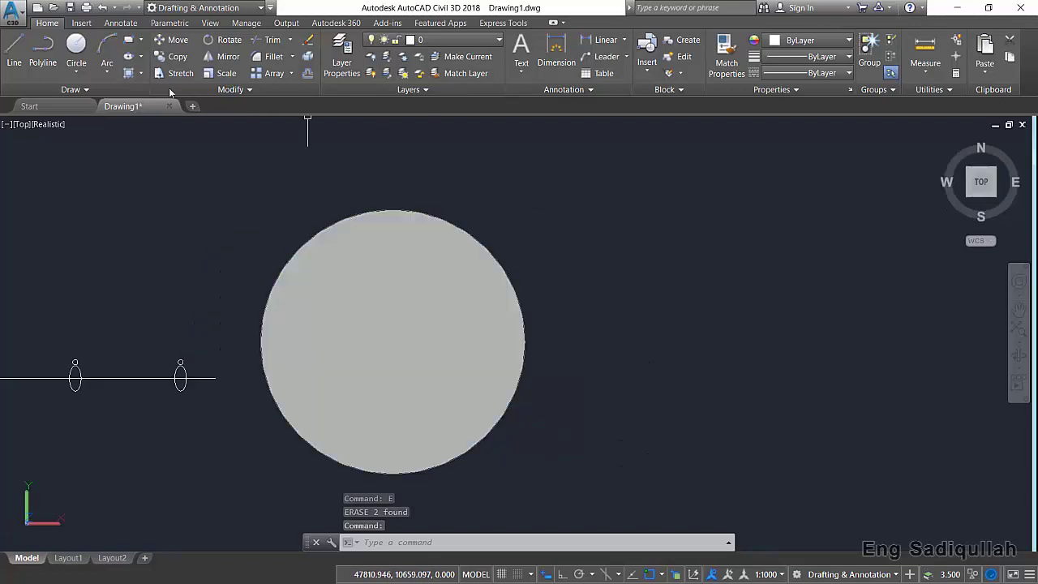
Step: Draw an ellipse to the right of the large circle with EL
text(el)
key(Return)
click(672, 280)
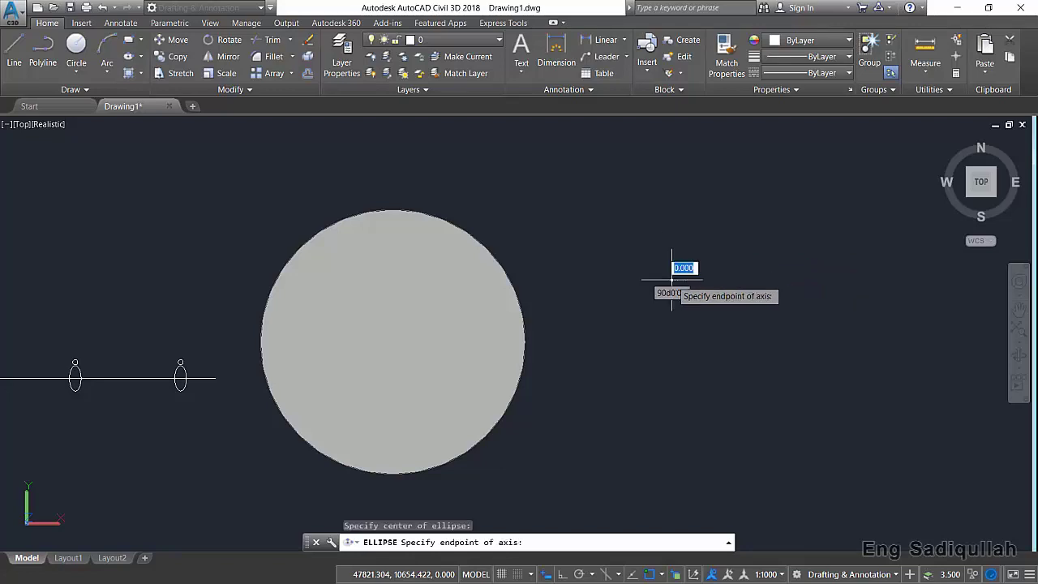
click(671, 362)
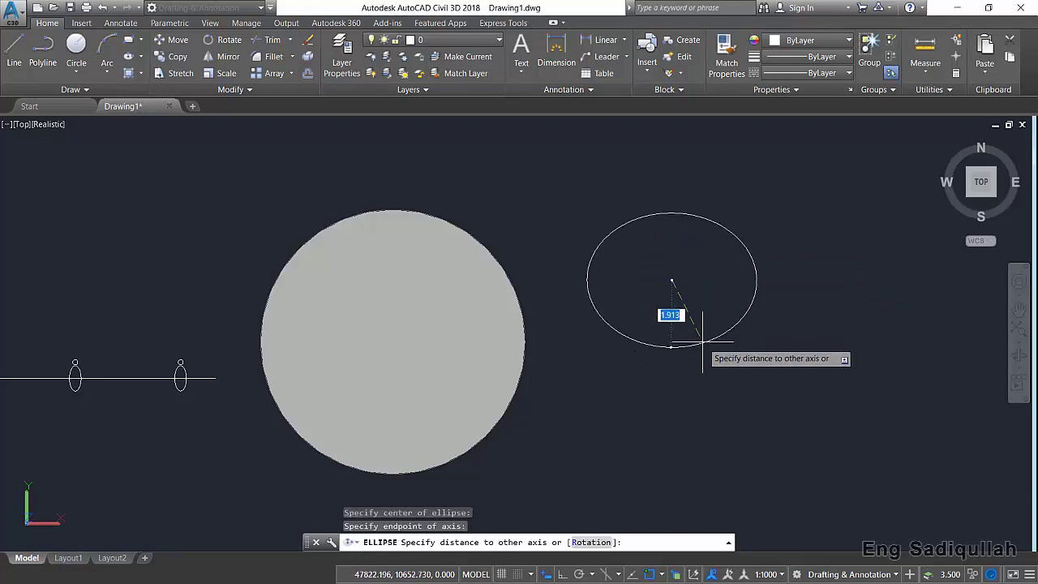
click(683, 312)
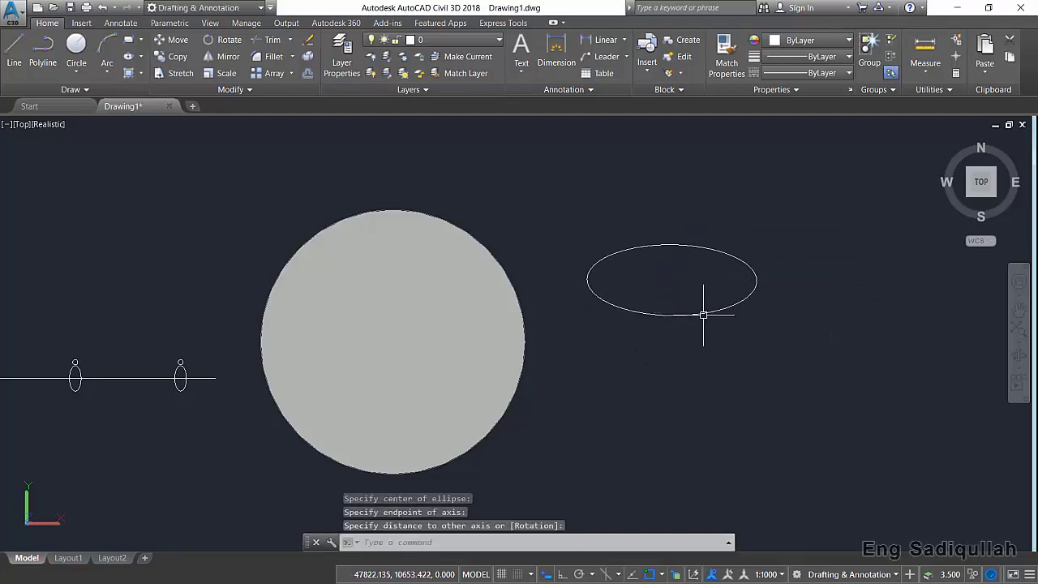
Step: Move the ellipse so it overlaps the circle's right edge
drag(746, 225, 699, 273)
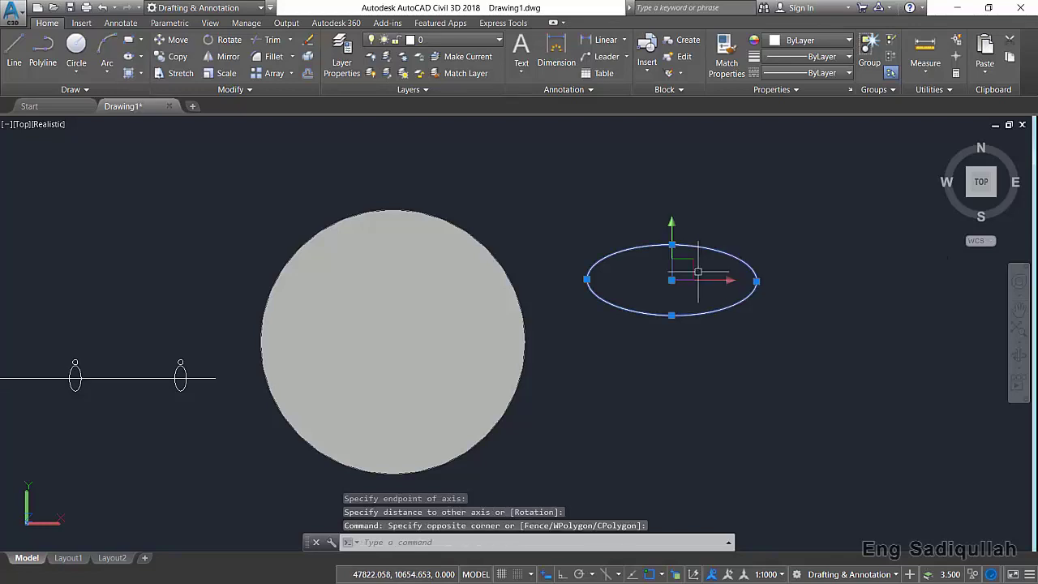
text(m)
key(Return)
click(757, 323)
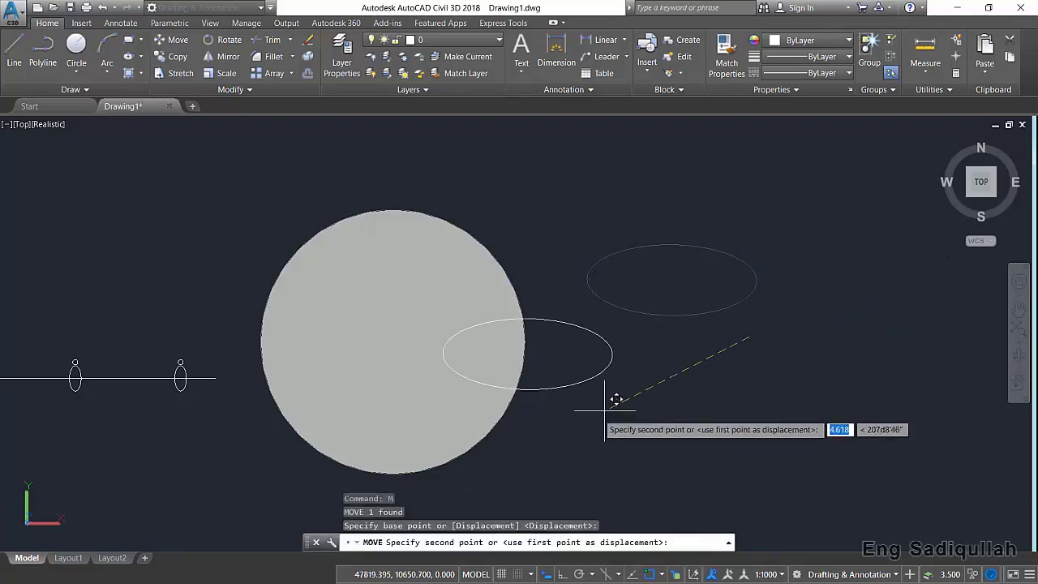
click(565, 397)
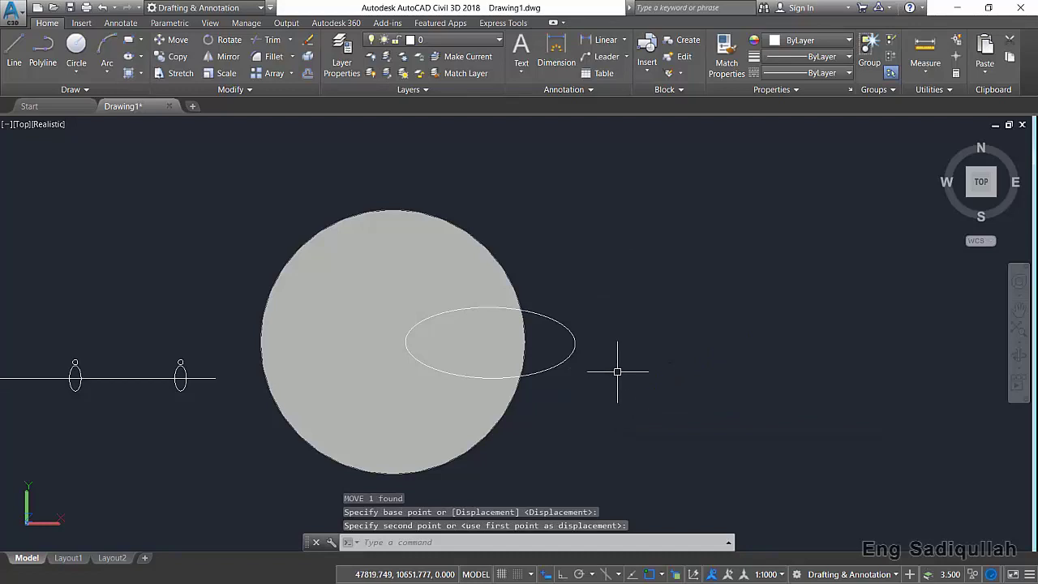
Step: Convert the ellipse into a region with REG
click(570, 313)
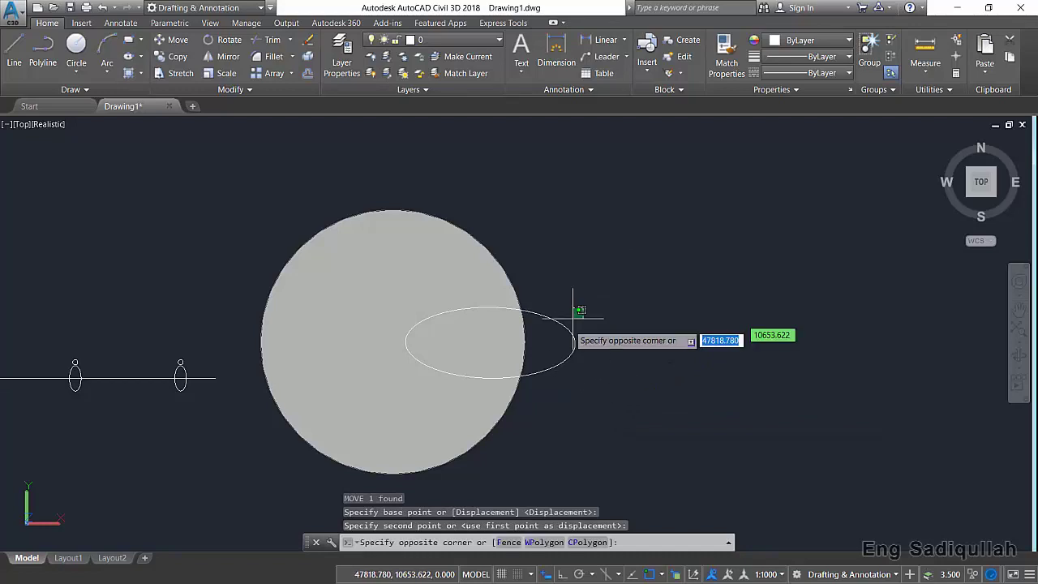
click(565, 337)
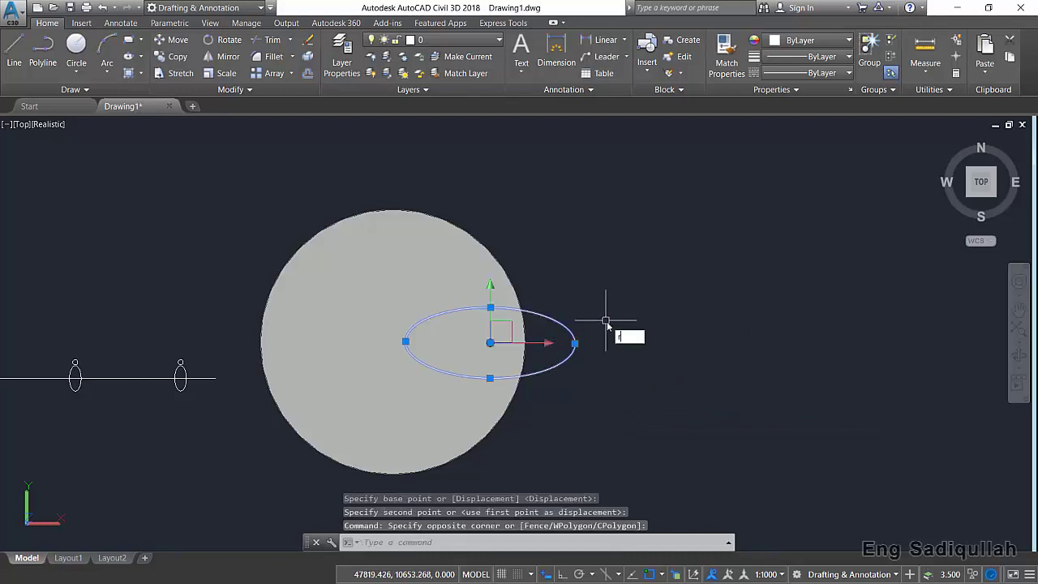
text(r)
key(Escape)
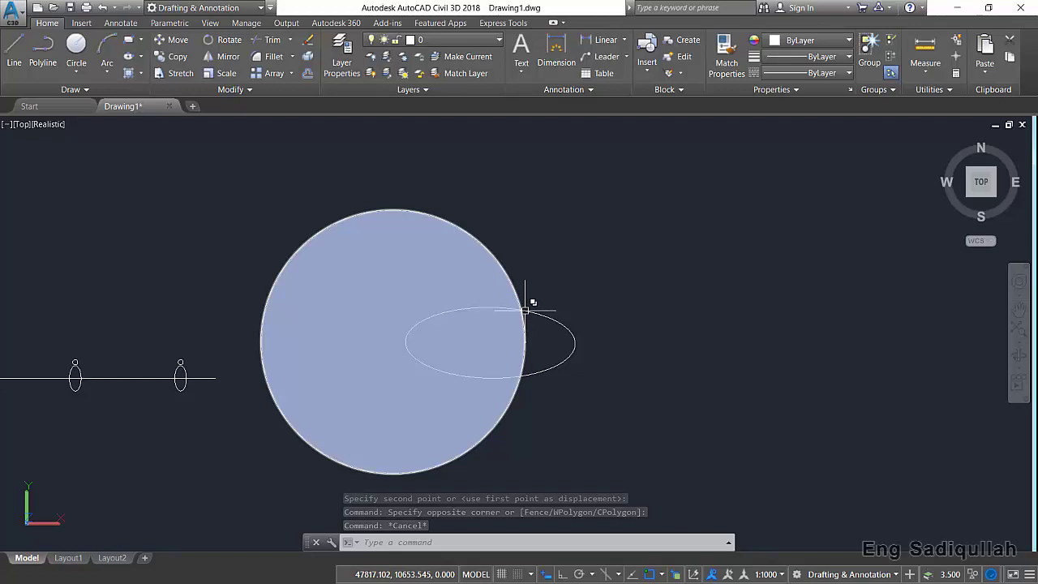
click(604, 284)
click(551, 341)
text(reg)
key(Return)
click(574, 344)
key(Return)
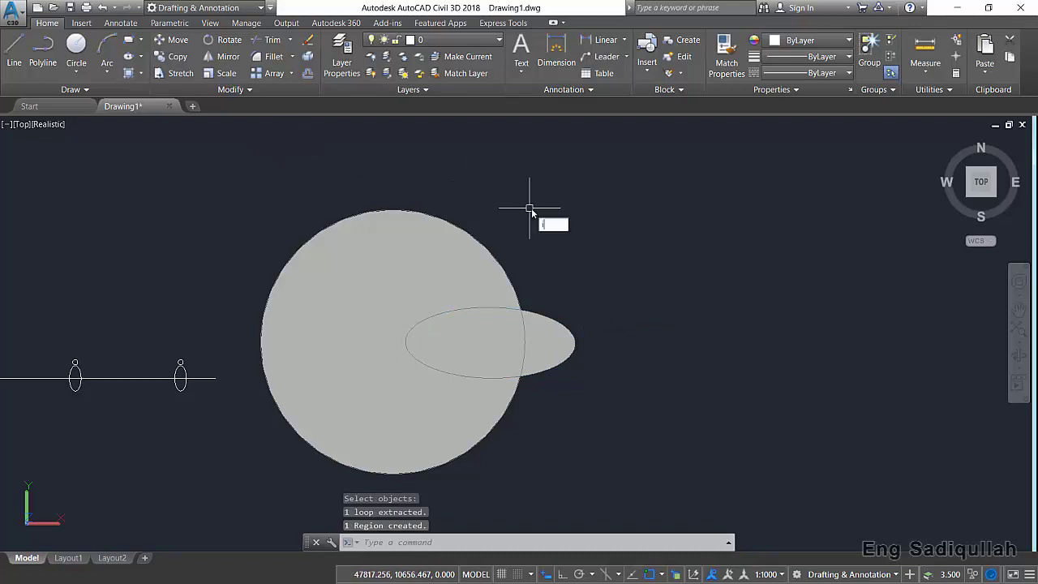
text(in)
key(Return)
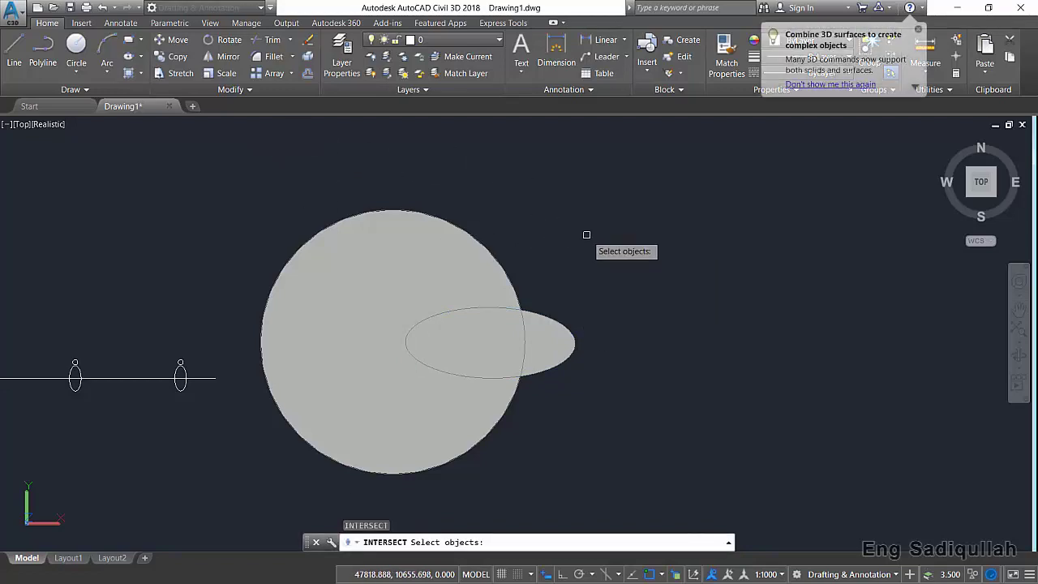
Step: Window-select the circle and ellipse regions to keep only their overlap
click(586, 234)
click(426, 417)
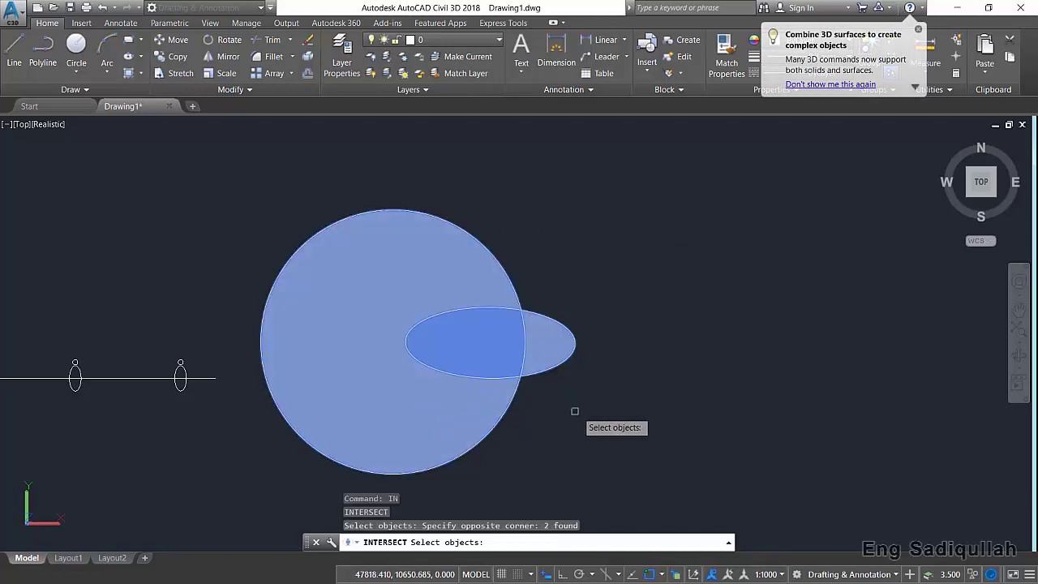
key(Return)
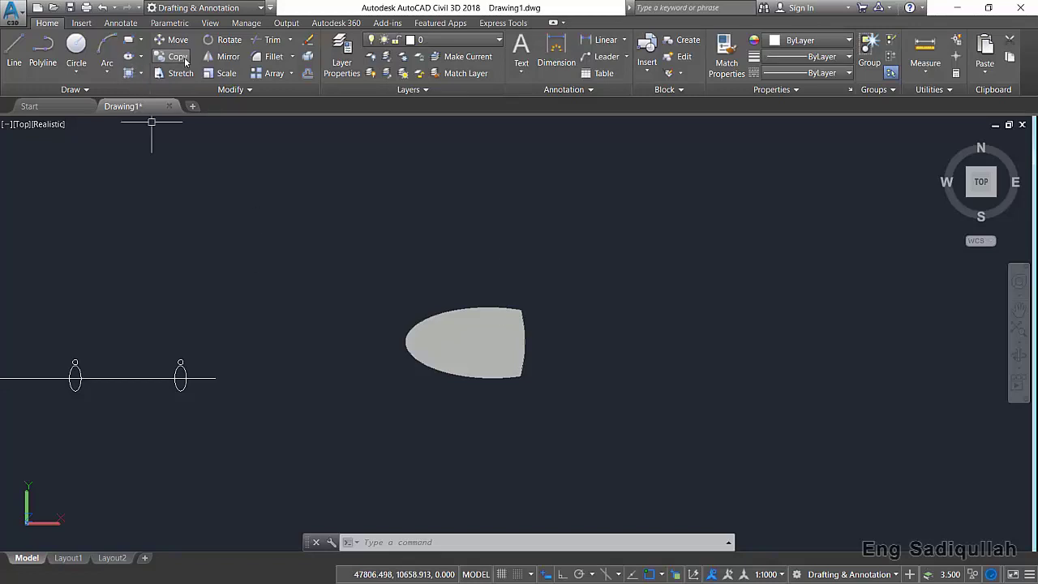
Step: Switch the workspace to 3D Modeling, back to Drafting & Annotation, then pan
click(256, 10)
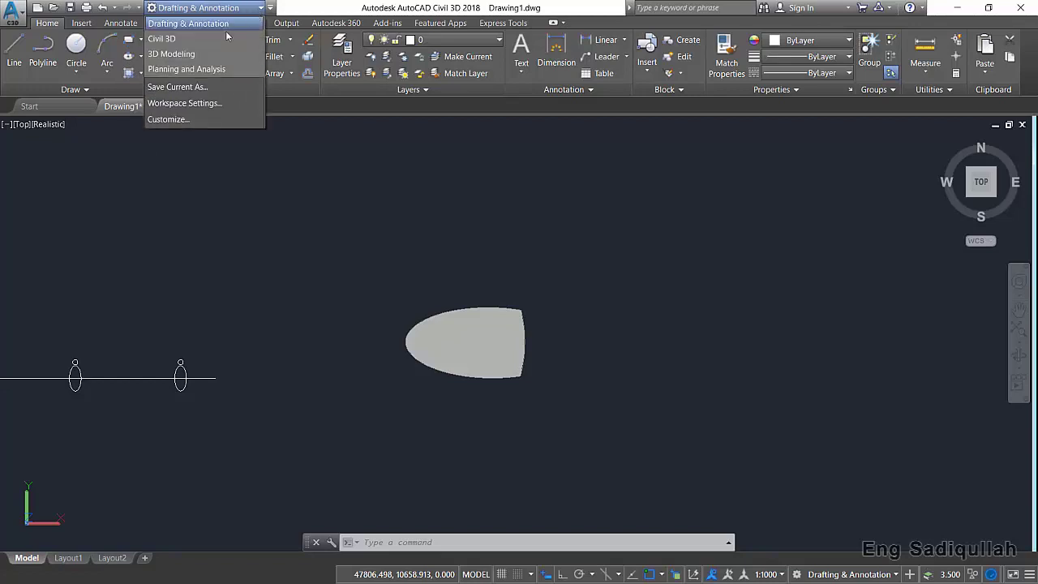
click(209, 53)
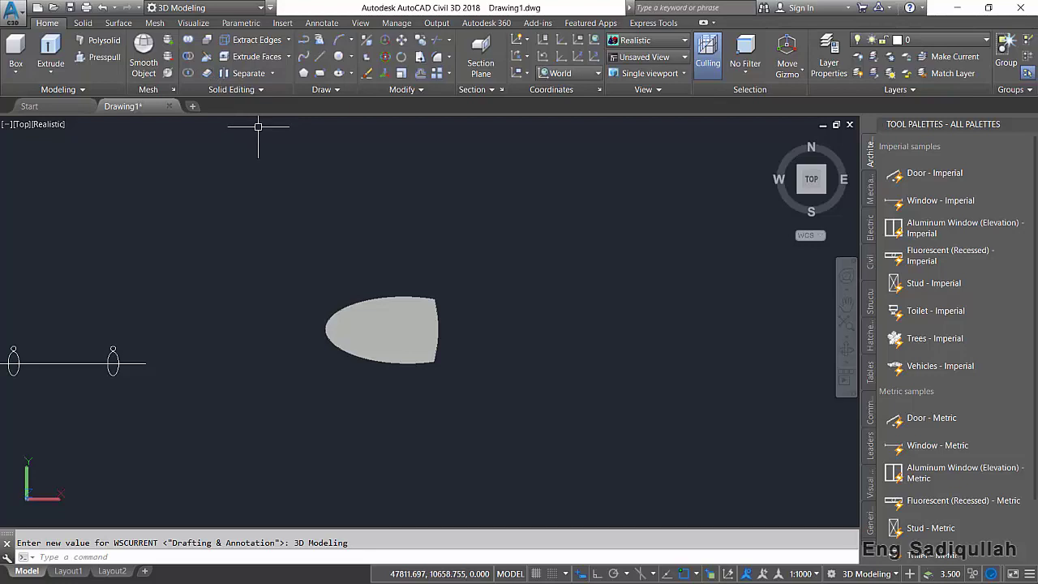
click(212, 8)
click(214, 23)
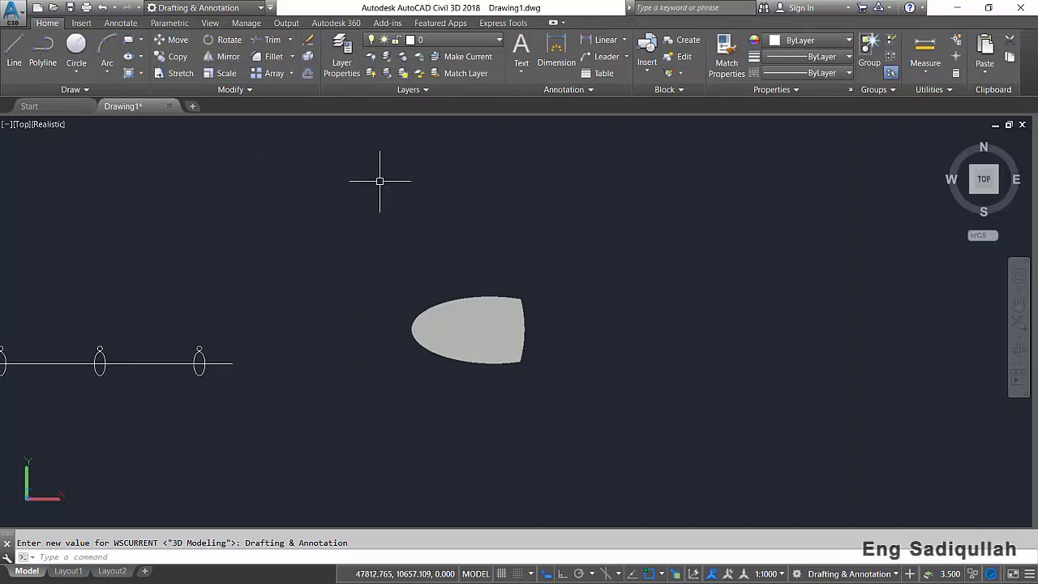
middle_drag(220, 269, 301, 233)
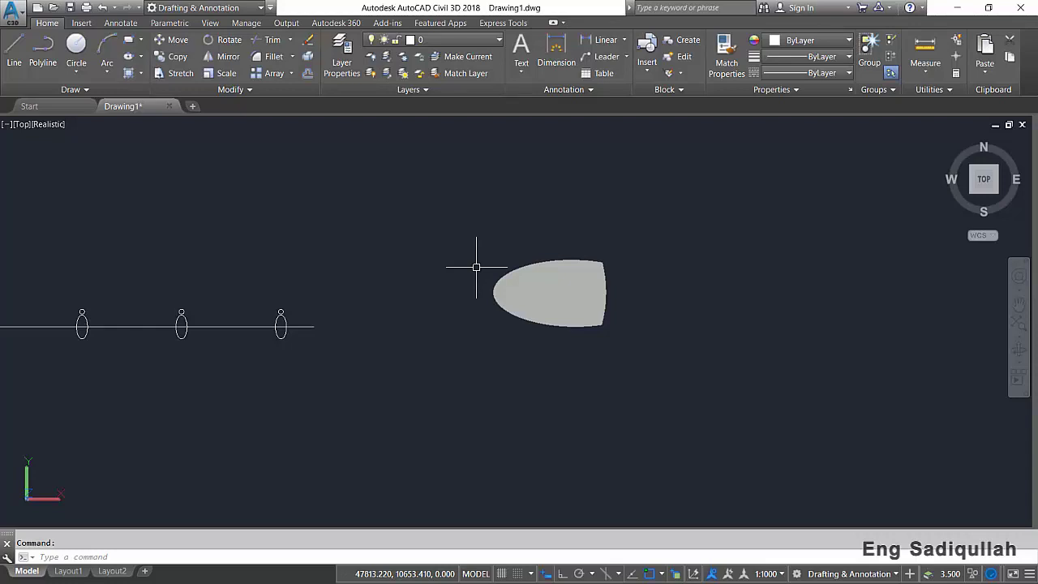
Step: Expand the Draw panel to reveal the additional drawing tools
click(70, 89)
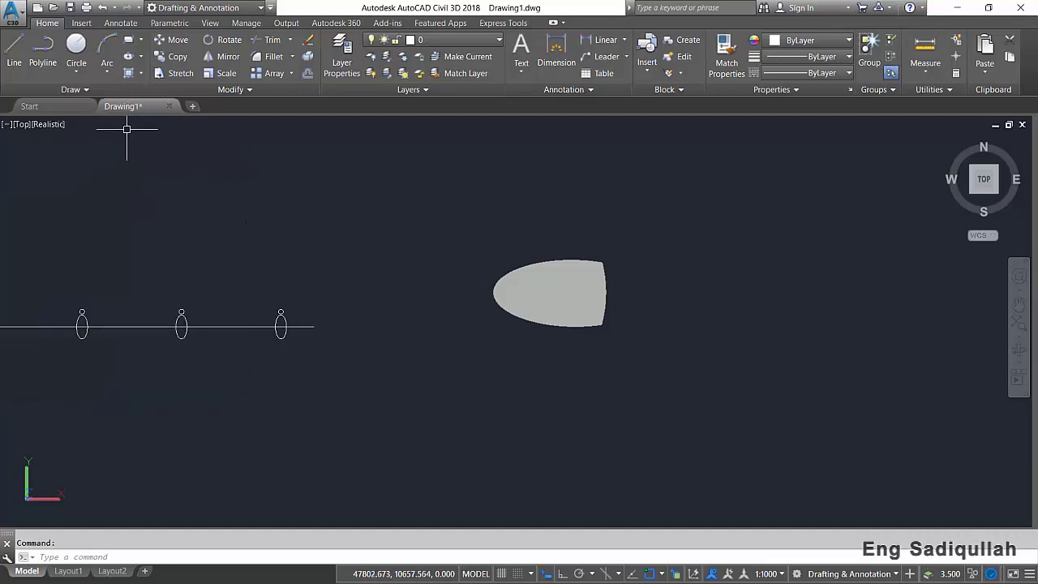
click(84, 91)
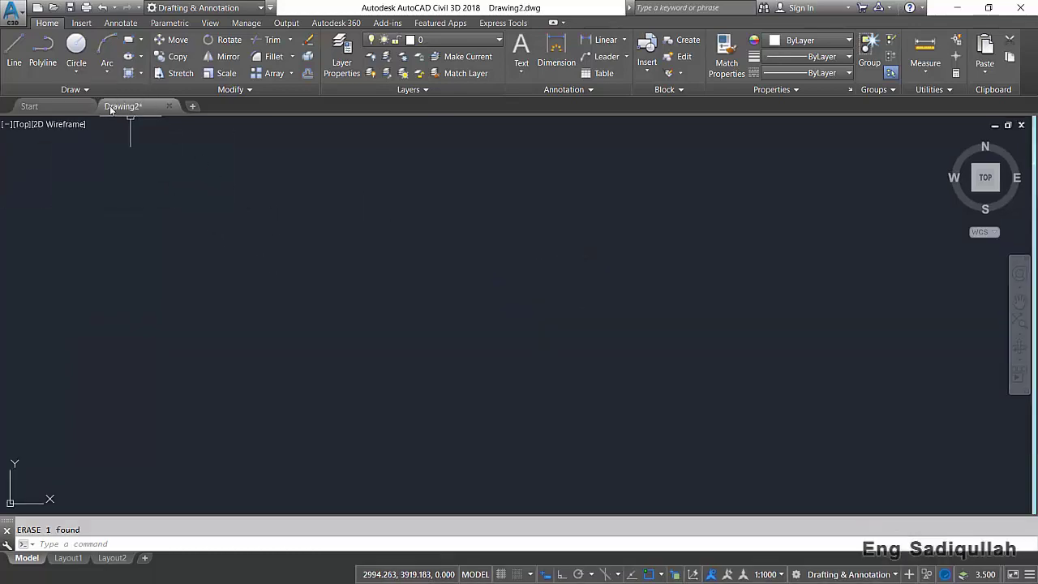
Step: Place a donut with inside diameter 1 and outside diameter 1.5
click(85, 89)
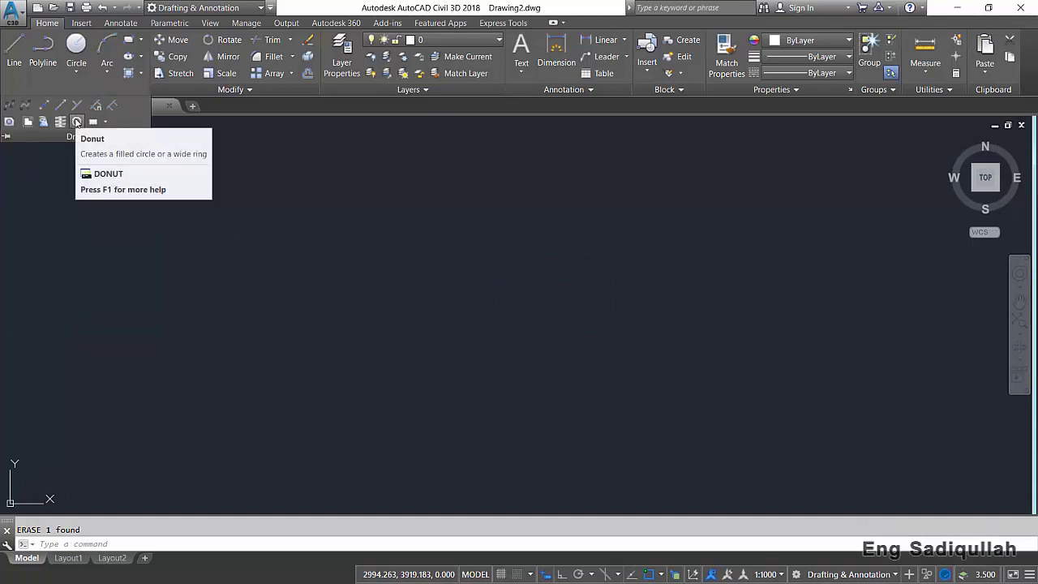
click(76, 122)
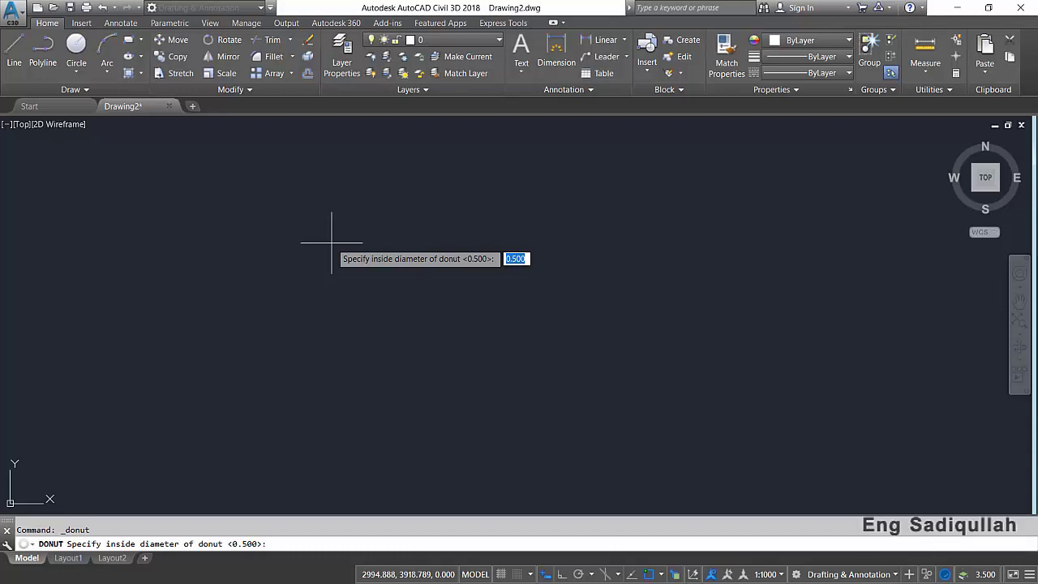
key(Return)
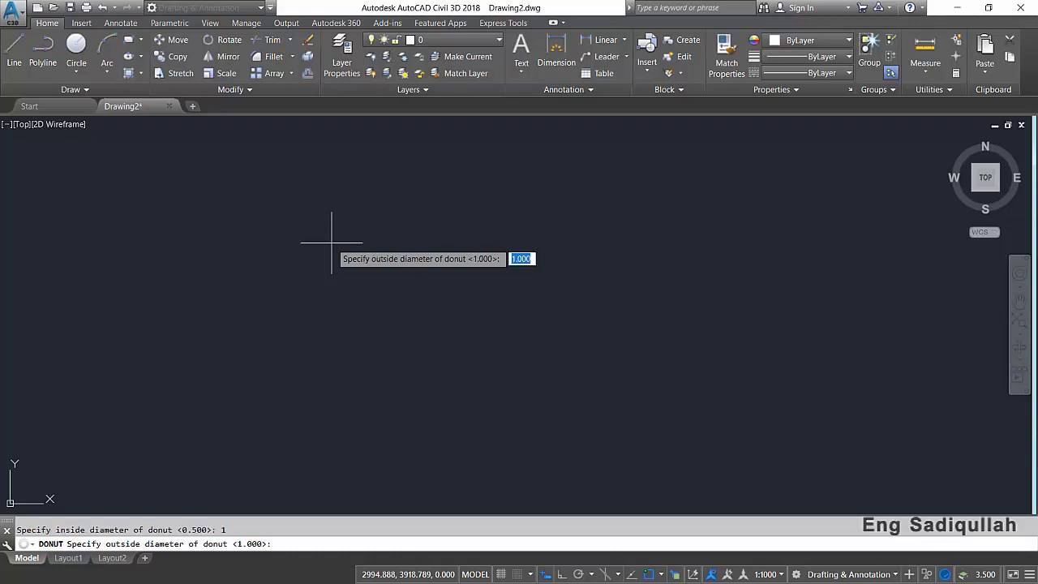
text(1)
key(Return)
scroll(422, 301, down, 2)
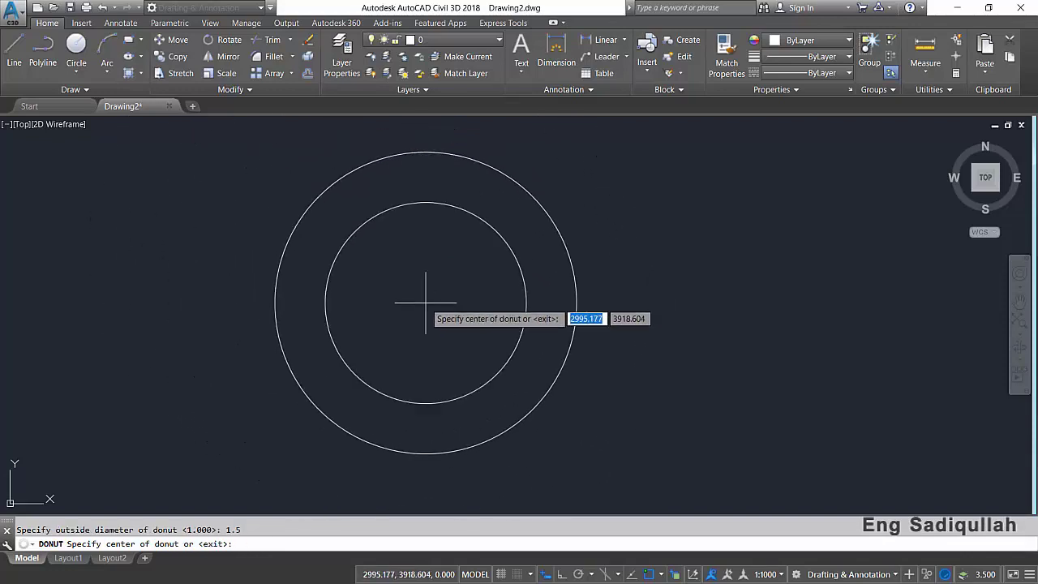
scroll(423, 301, up, 1)
click(425, 302)
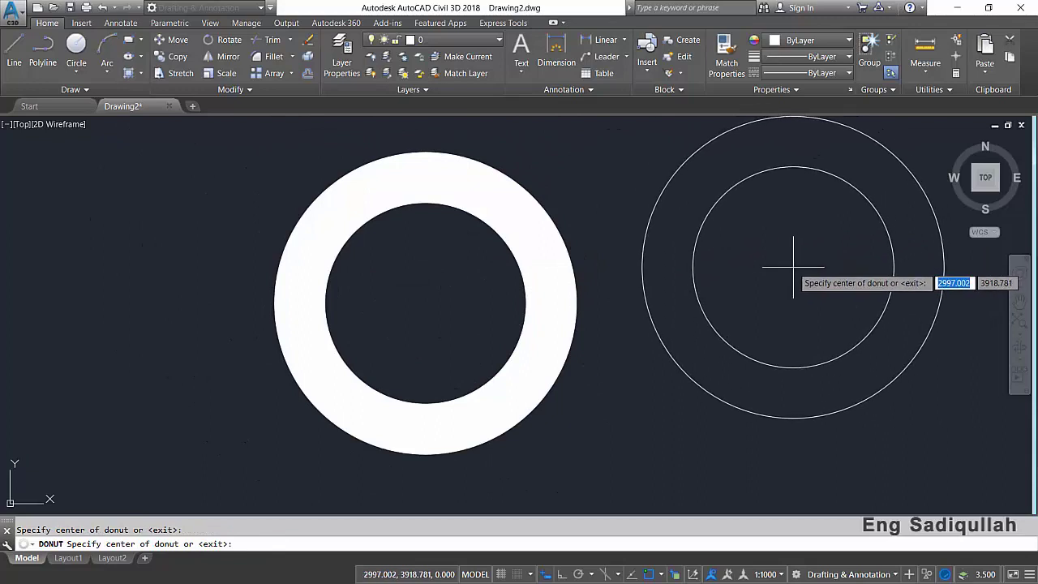
key(Escape)
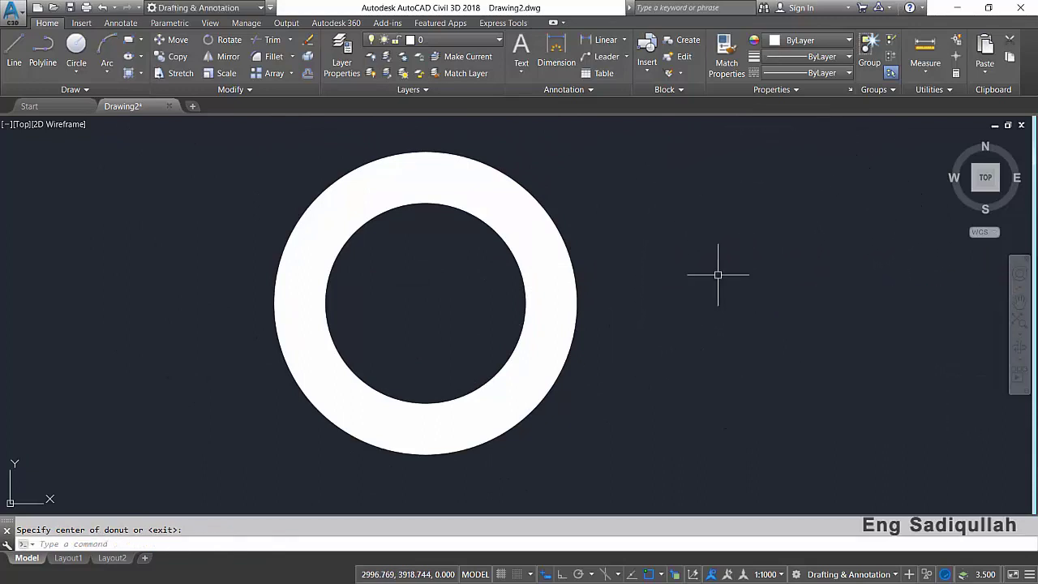
Step: Pan the view left to an empty area of the drawing
middle_drag(450, 304, 433, 302)
scroll(424, 301, down, 5)
scroll(423, 303, up, 4)
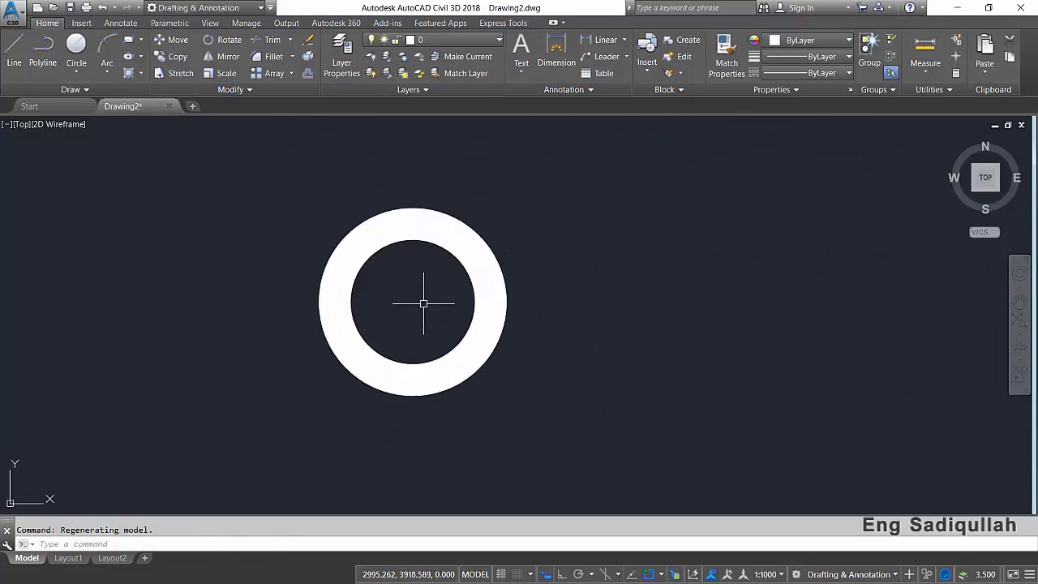
scroll(422, 304, up, 2)
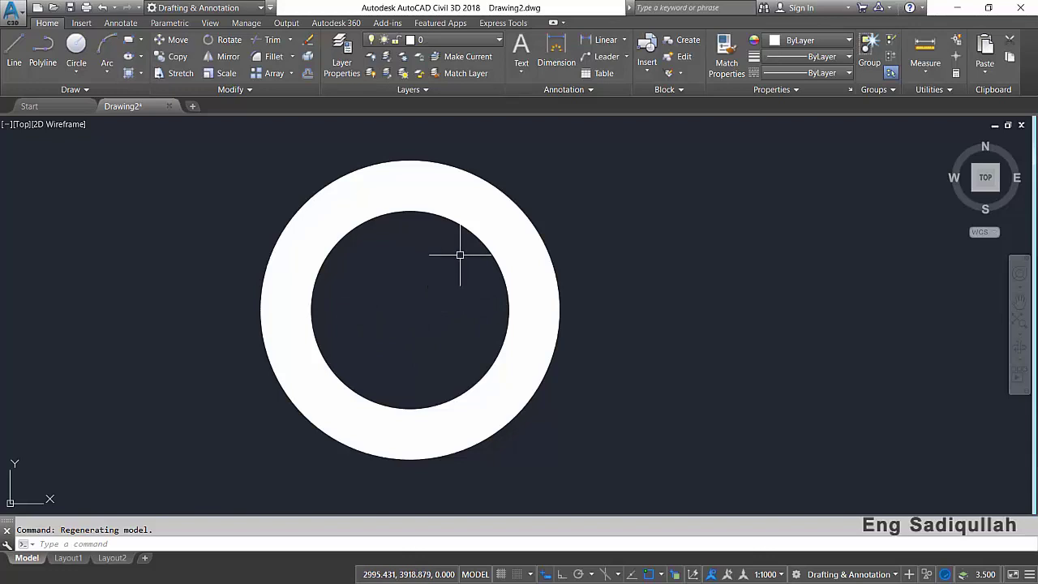
middle_drag(459, 255, 339, 282)
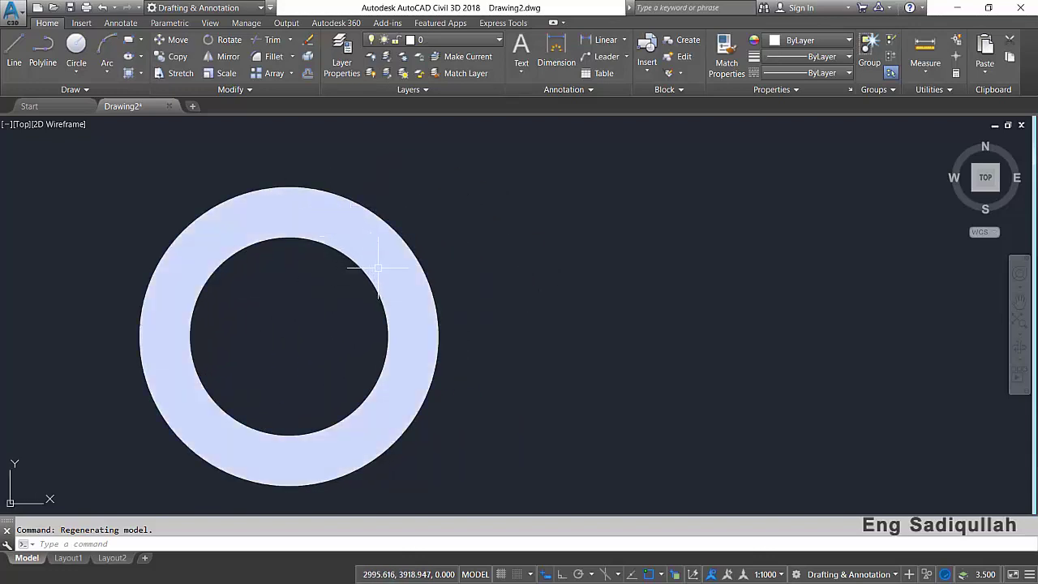
mouse_move(578, 327)
middle_down()
mouse_move(477, 301)
mouse_move(394, 317)
mouse_move(600, 301)
middle_up()
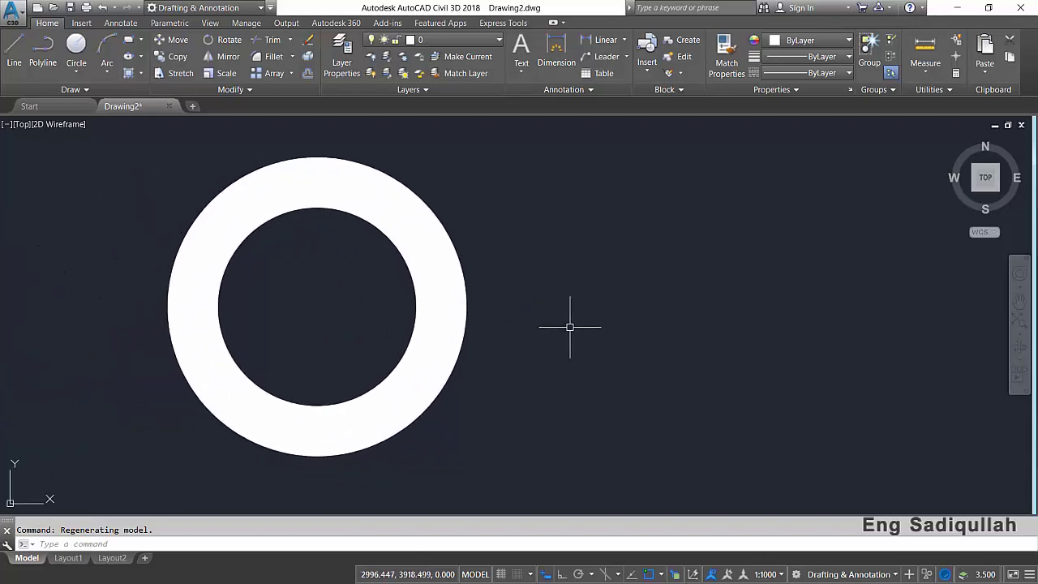
middle_drag(543, 313, 491, 316)
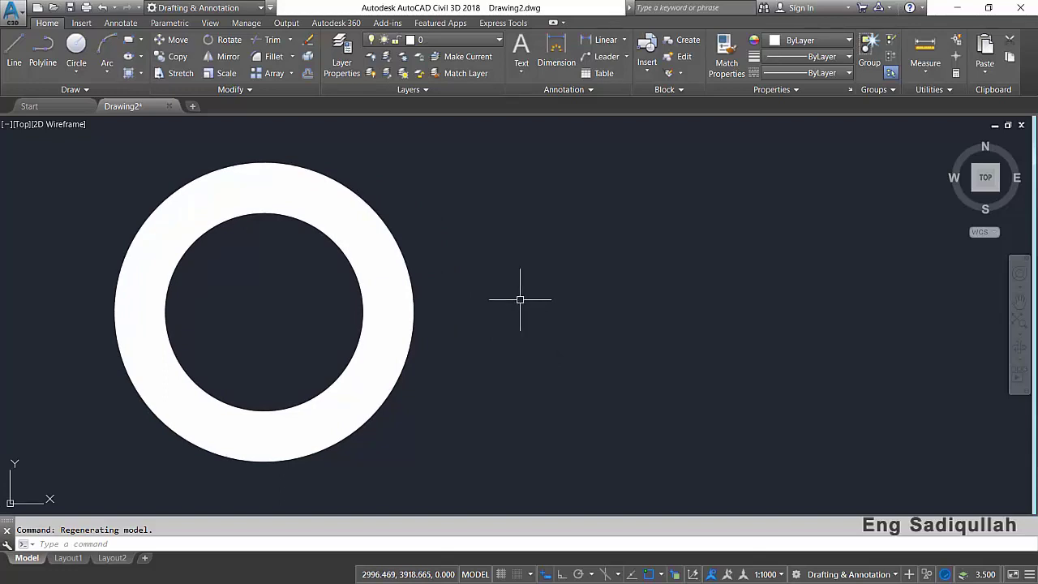
mouse_move(519, 299)
middle_down()
mouse_move(174, 332)
mouse_move(123, 324)
middle_up()
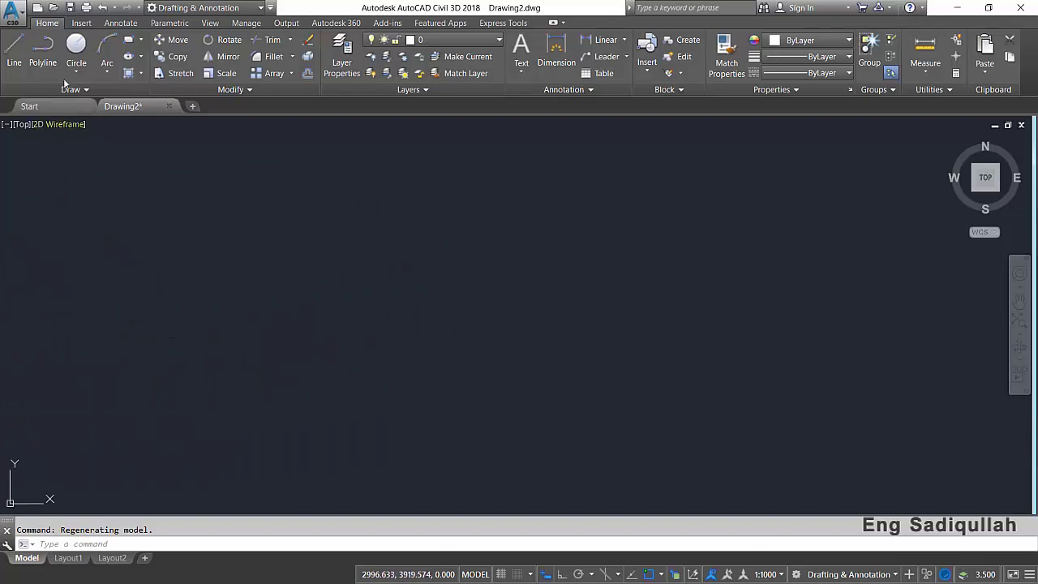
Step: Draw a circle beside the ring and fill it with a solid hatch
click(75, 49)
click(292, 279)
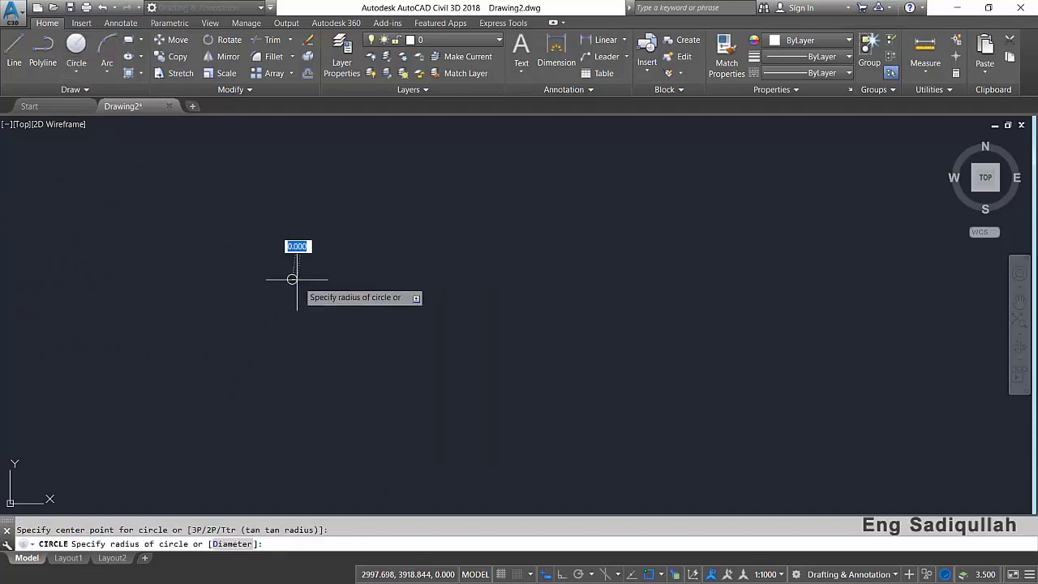
click(362, 328)
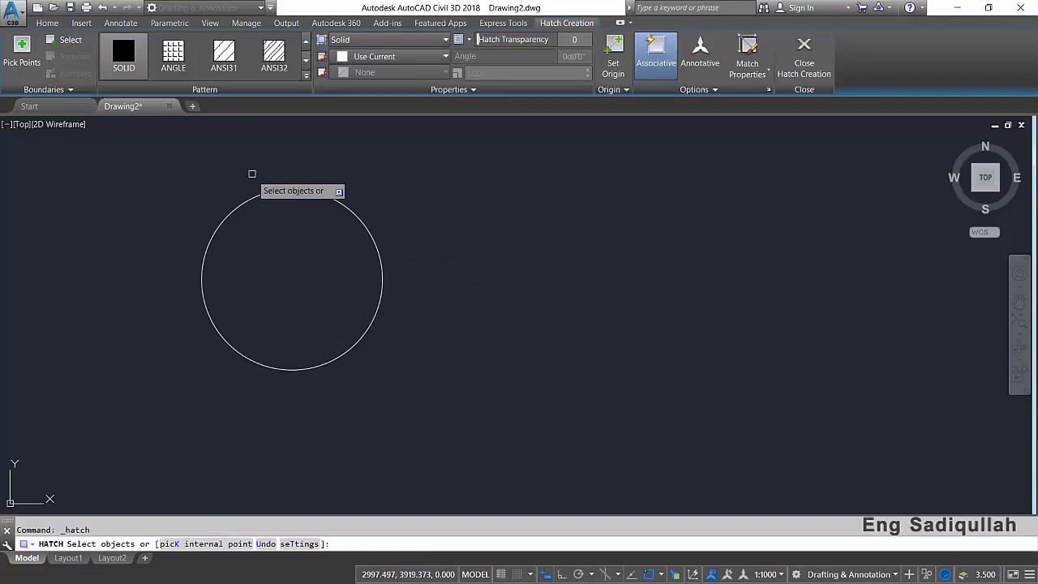
click(348, 215)
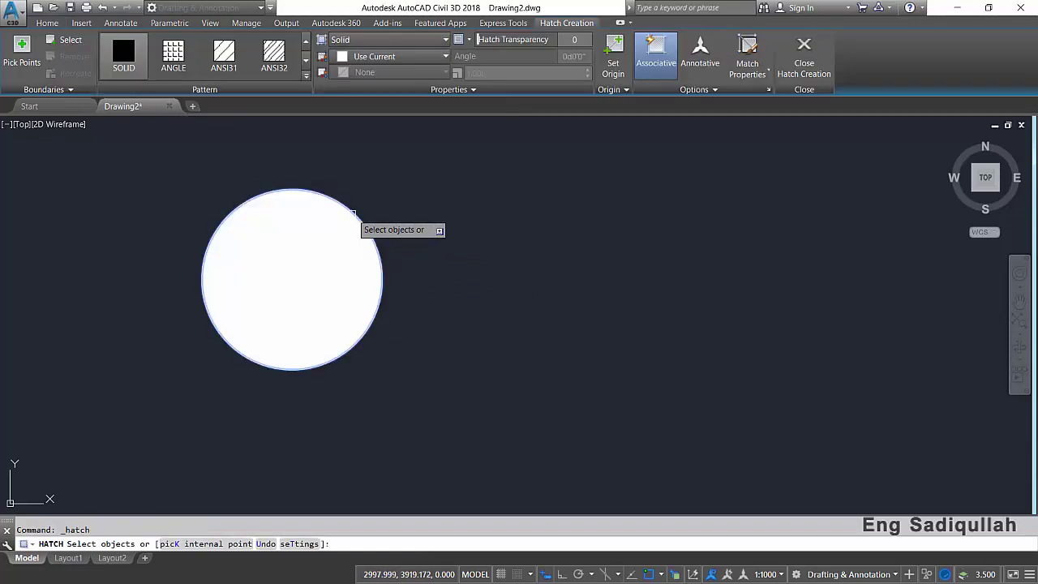
key(Return)
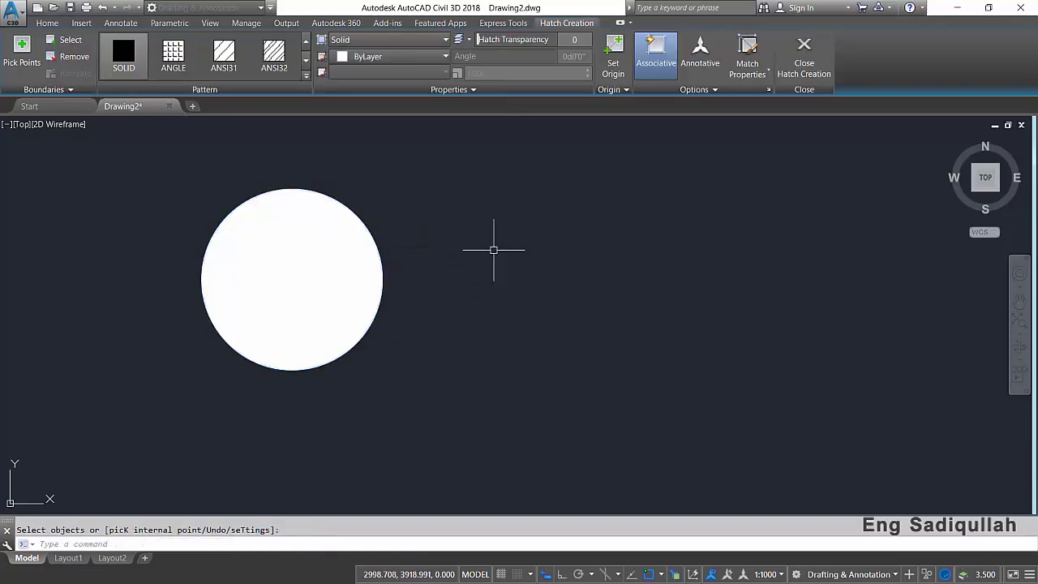
Step: Erase the circle's solid hatch with E, leaving only its outline
middle_drag(310, 296, 407, 296)
scroll(408, 297, down, 2)
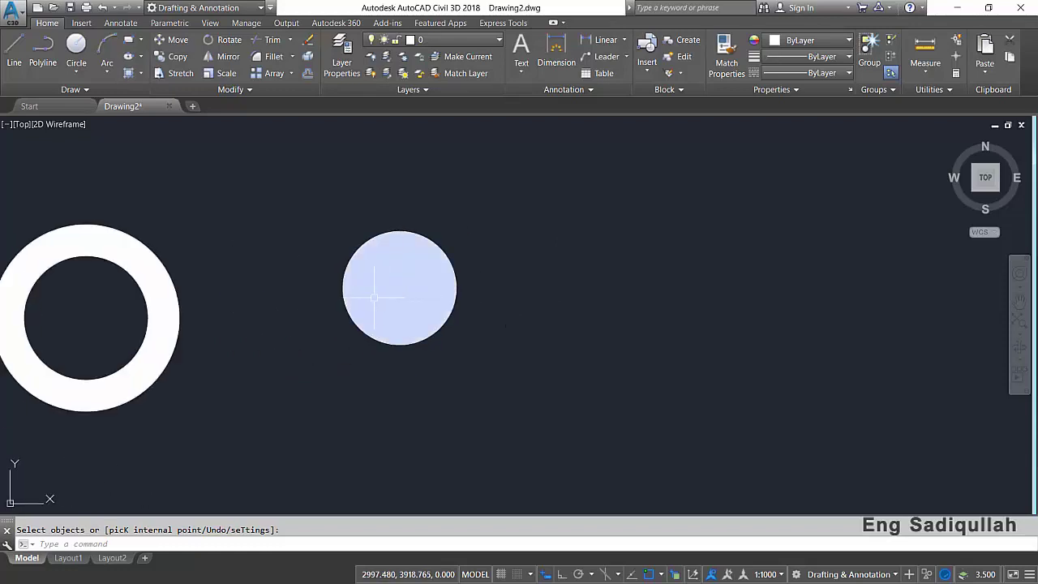
scroll(377, 296, up, 2)
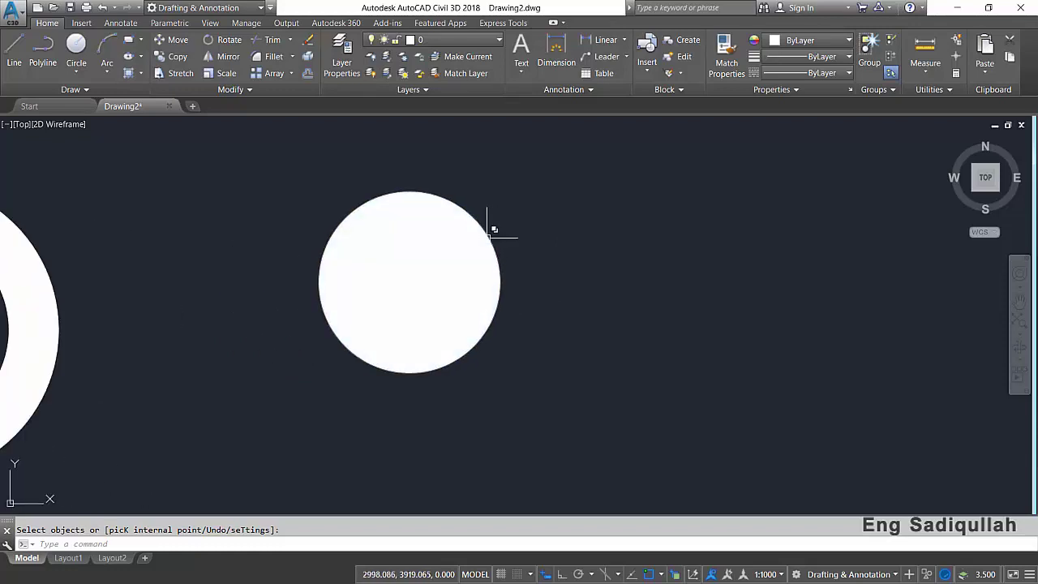
click(405, 298)
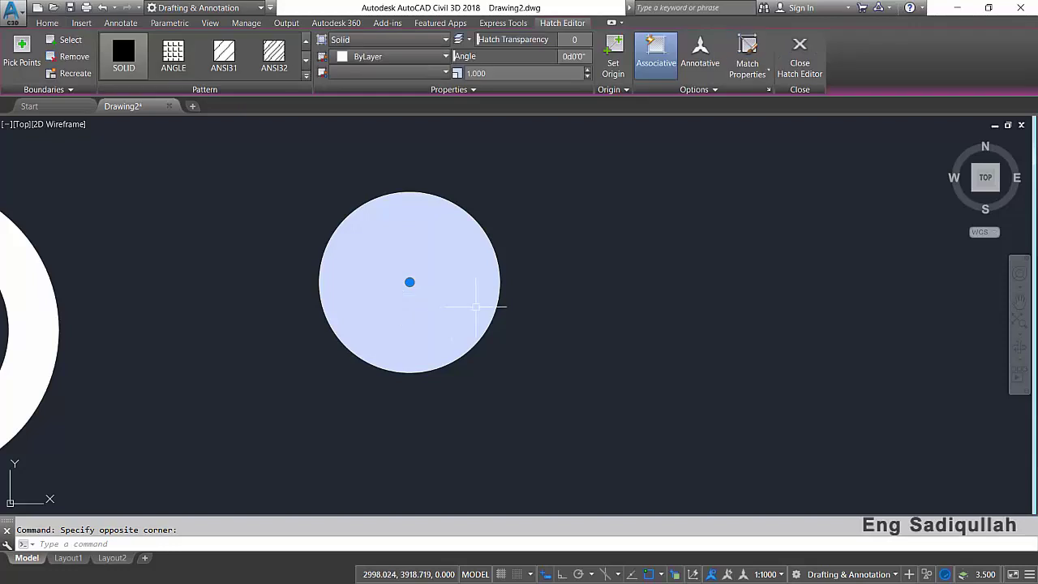
key(Escape)
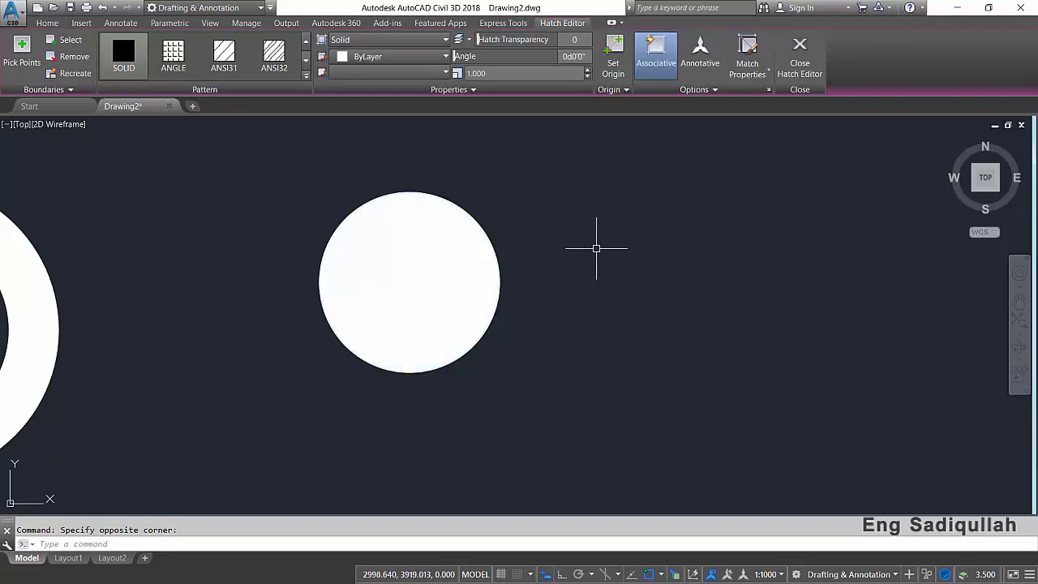
key(Escape)
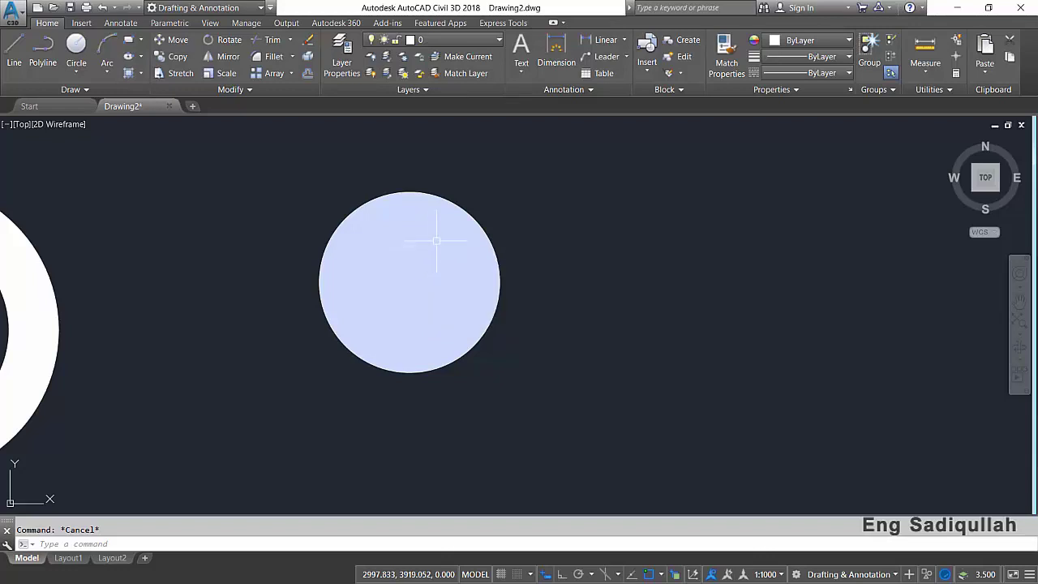
click(439, 243)
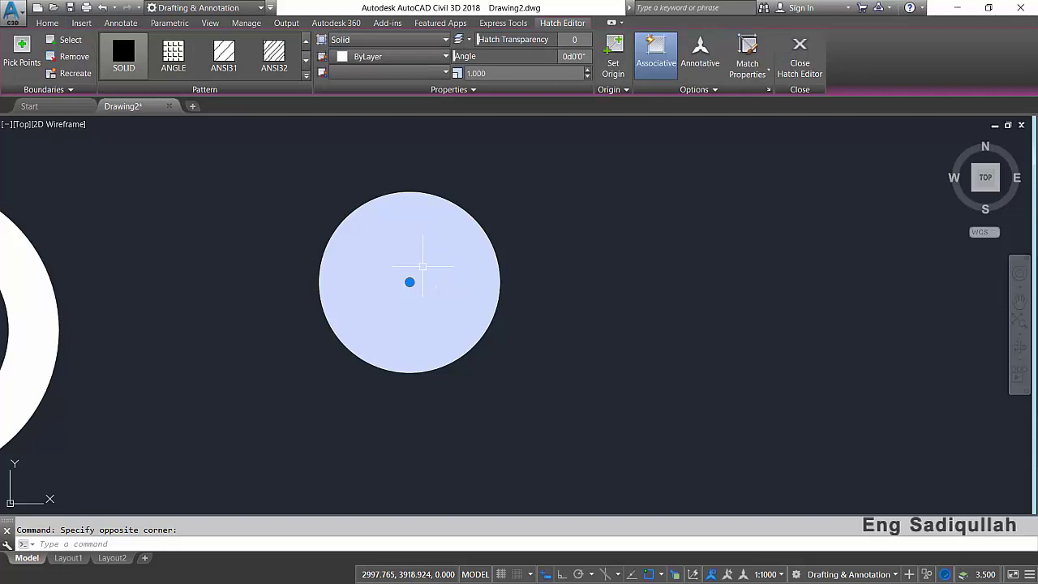
text(e)
key(Return)
mouse_move(570, 274)
middle_down()
mouse_move(95, 306)
mouse_move(329, 289)
mouse_move(286, 283)
middle_up()
click(82, 94)
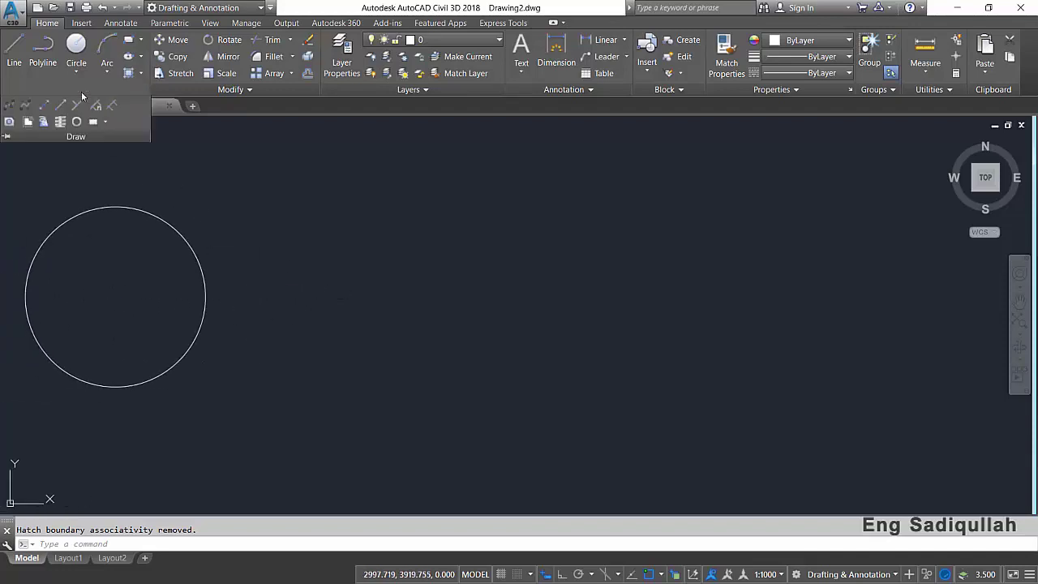
click(76, 122)
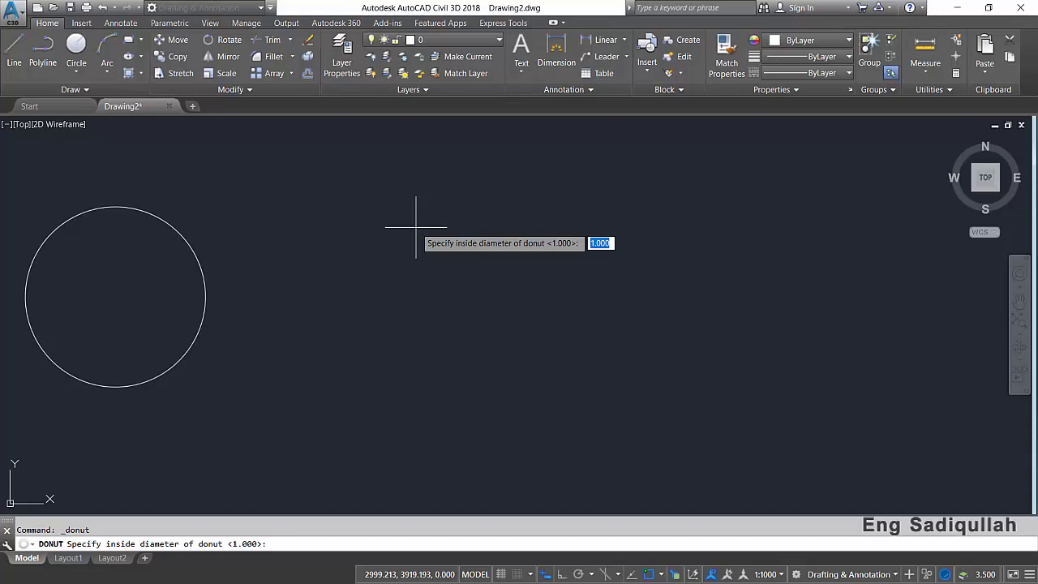
text(0)
key(Return)
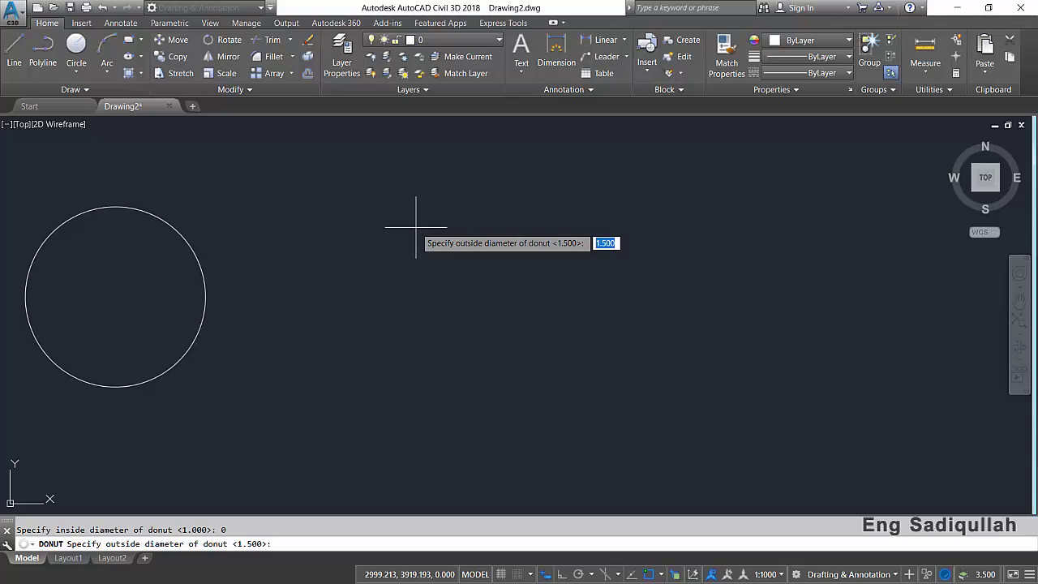
key(Return)
click(488, 298)
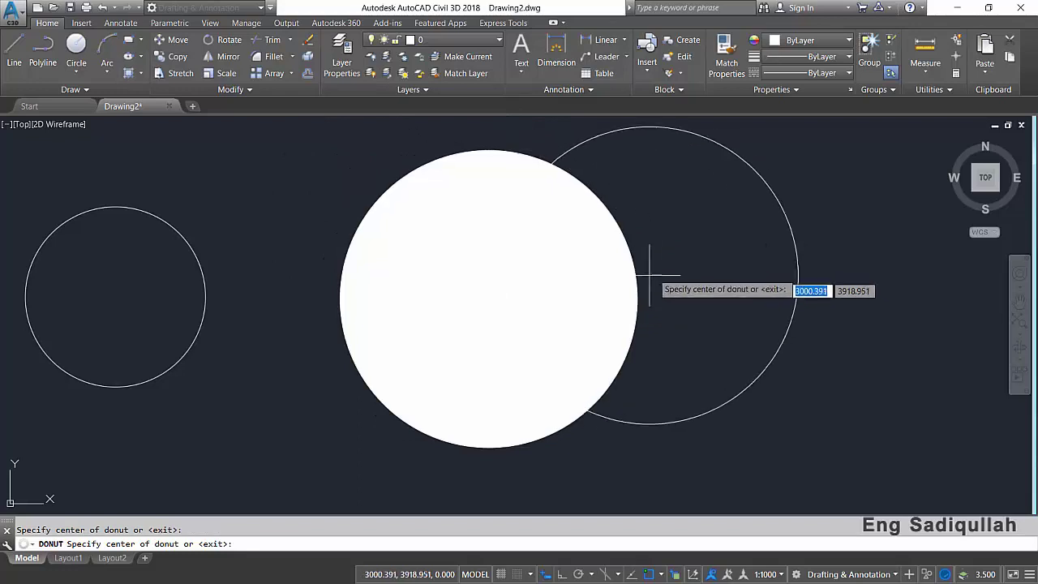
scroll(669, 269, down, 2)
middle_drag(690, 251, 568, 289)
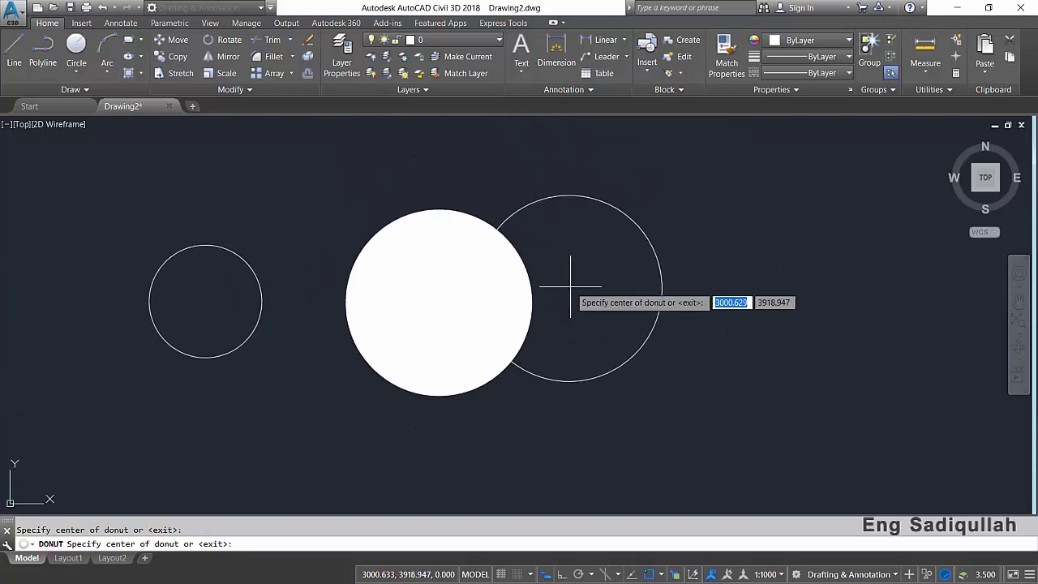
key(Return)
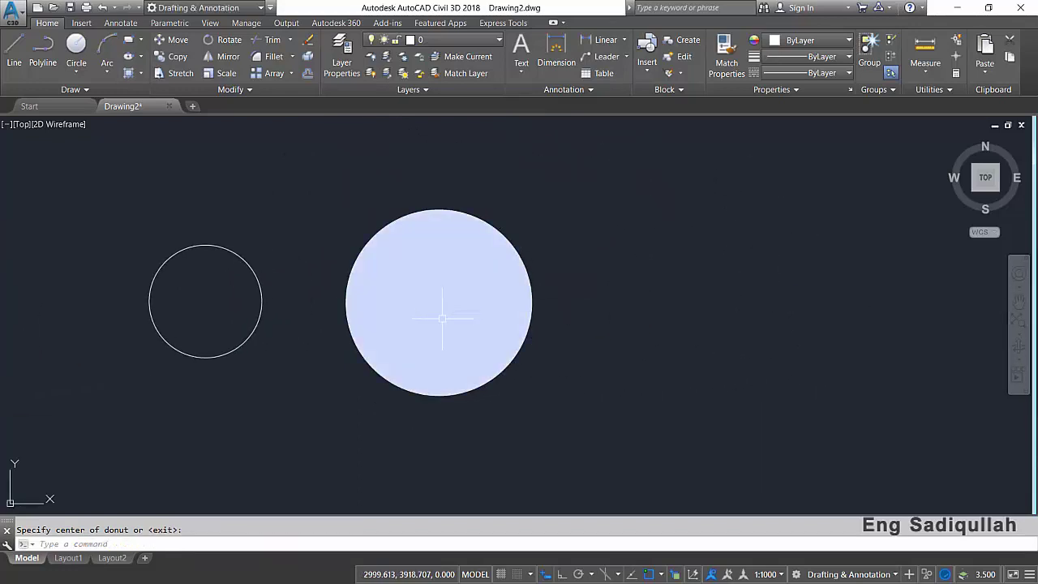
middle_drag(439, 318, 459, 322)
scroll(492, 315, down, 2)
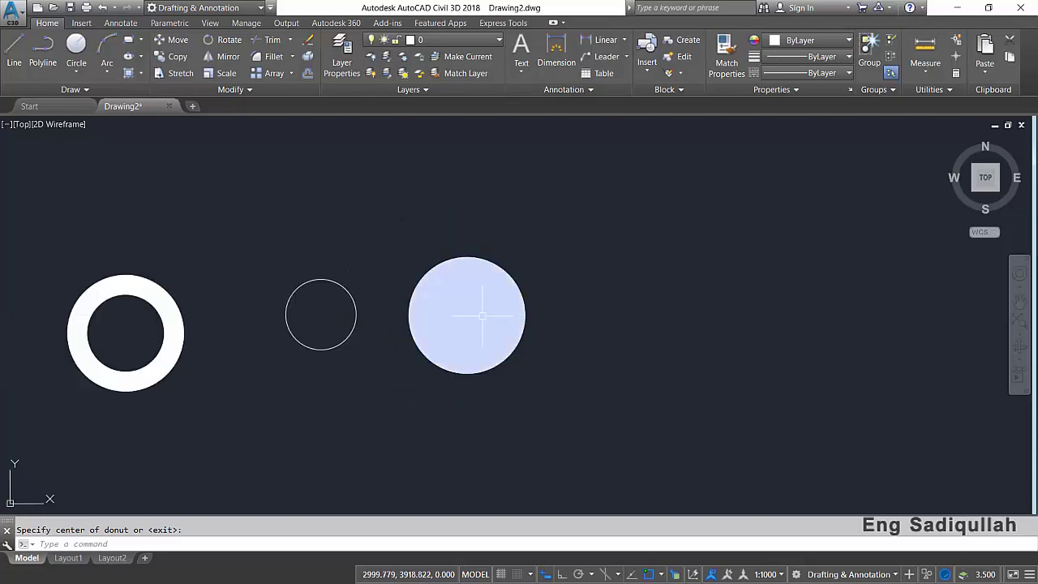
scroll(488, 307, up, 2)
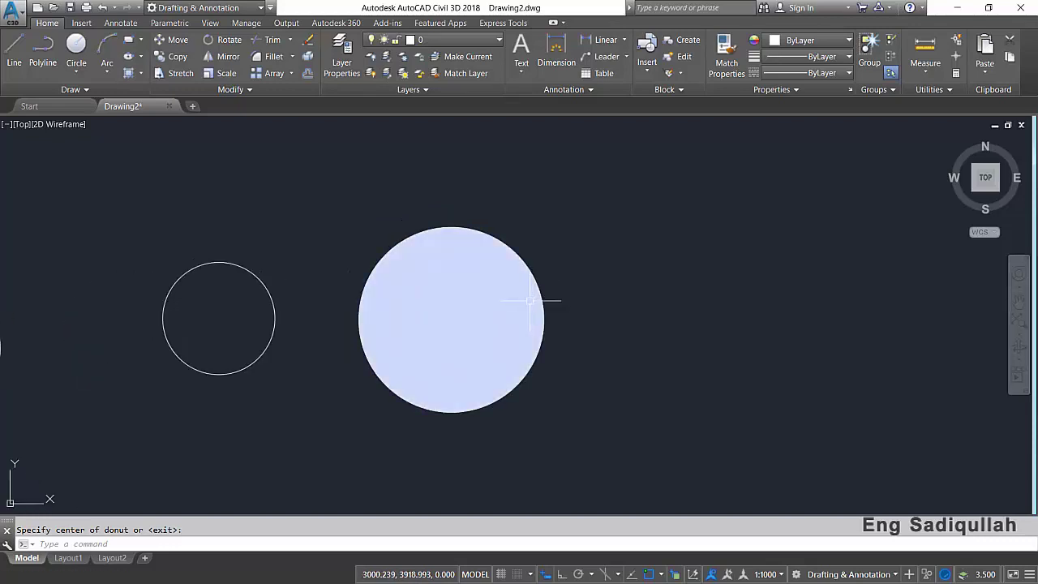
scroll(482, 300, down, 2)
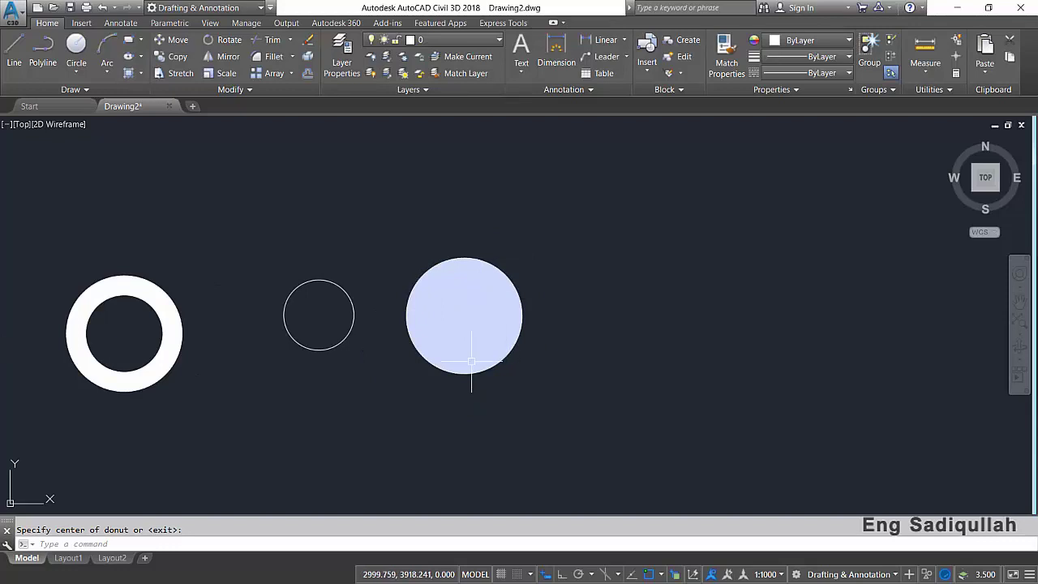
Step: Colour the large filled donut orange (248,153,30) via the Properties Color list
key(Escape)
click(487, 302)
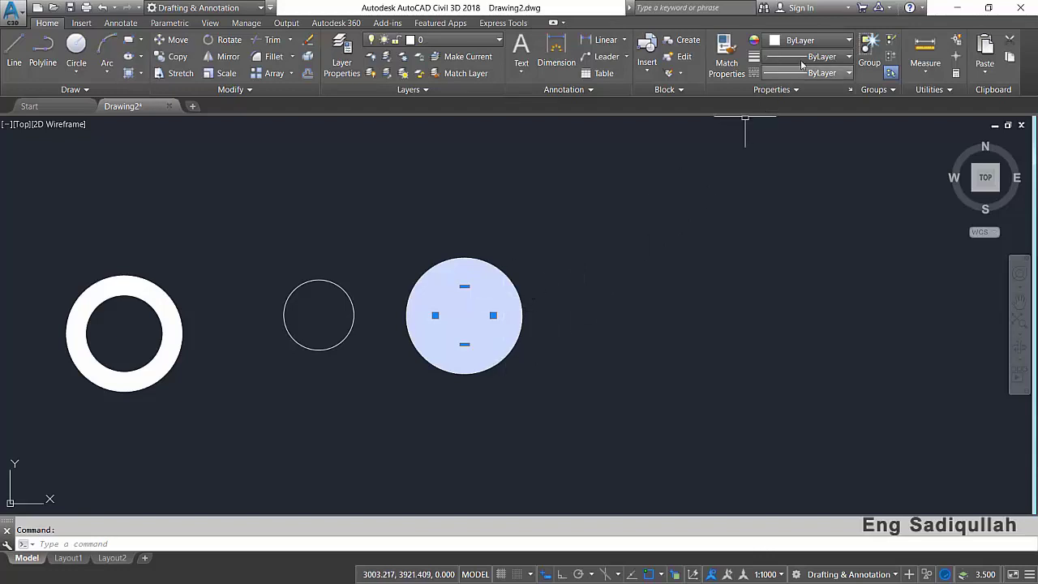
click(811, 40)
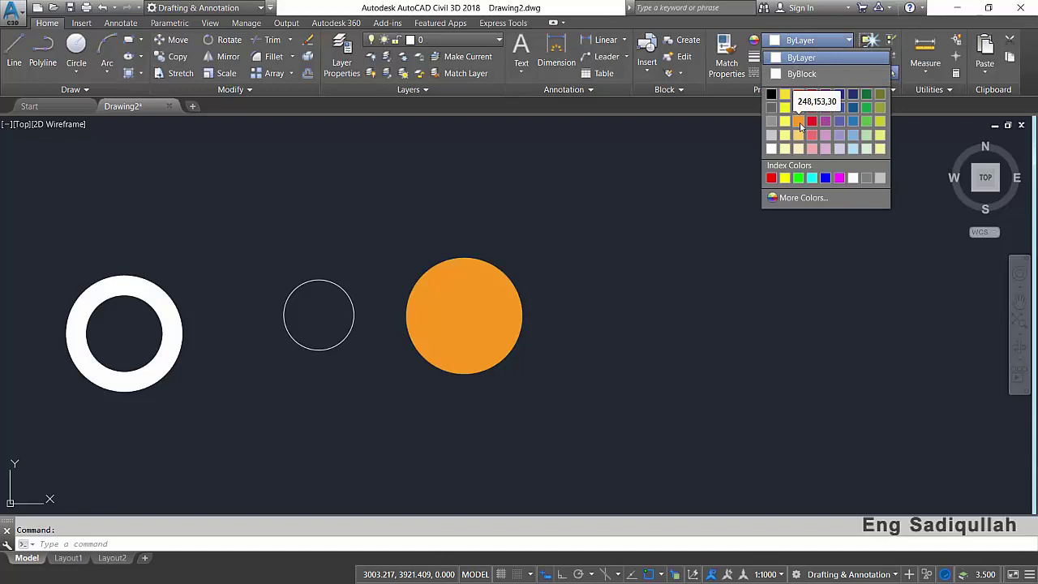
click(797, 107)
key(Escape)
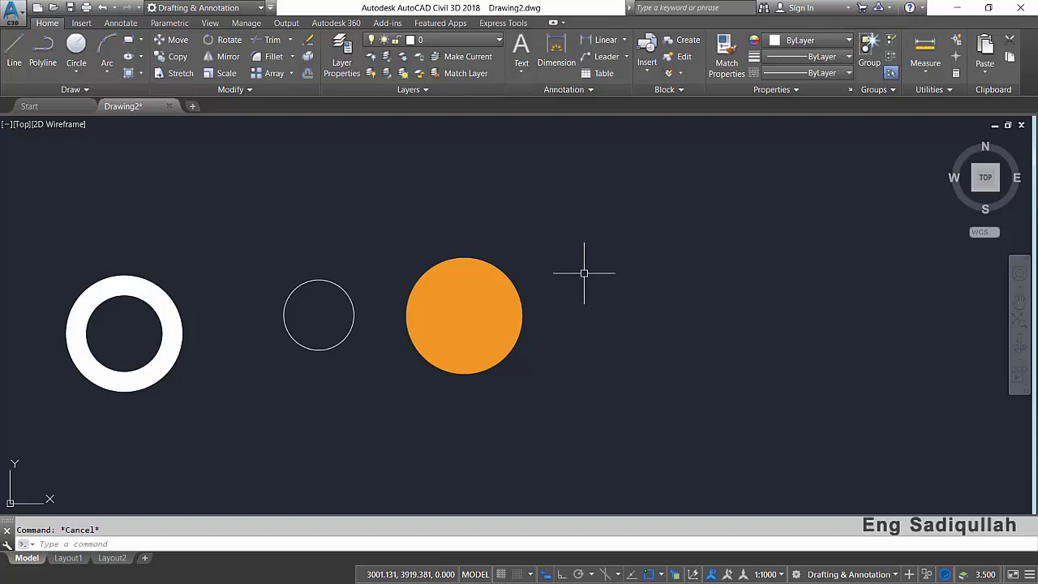
mouse_move(686, 308)
middle_down()
mouse_move(316, 386)
mouse_move(420, 345)
middle_up()
scroll(406, 370, down, 2)
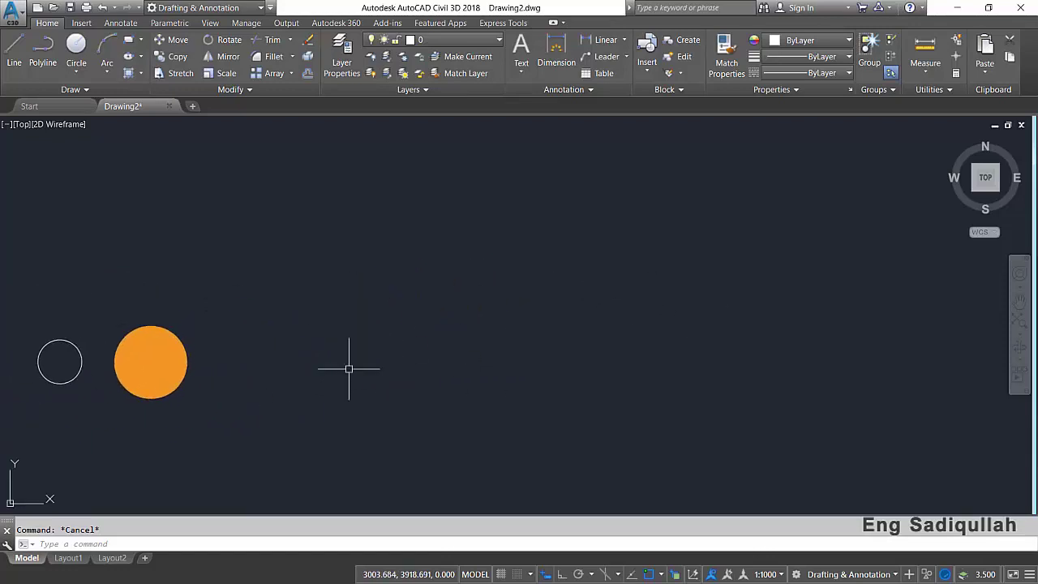
scroll(244, 362, up, 3)
middle_drag(253, 362, 329, 338)
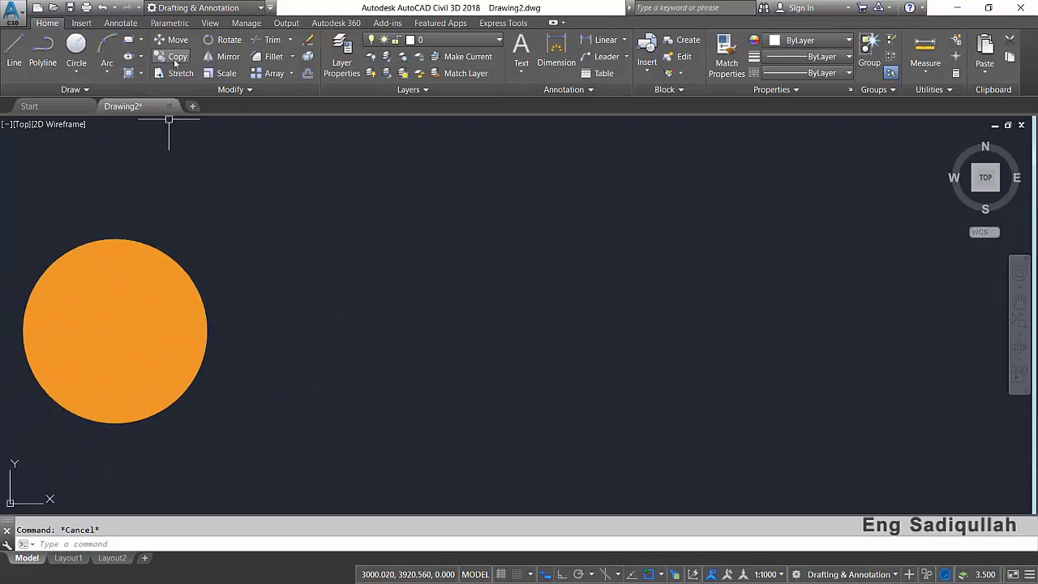
Step: Draw a tall rectangle to the right of the orange circle
click(129, 40)
click(329, 172)
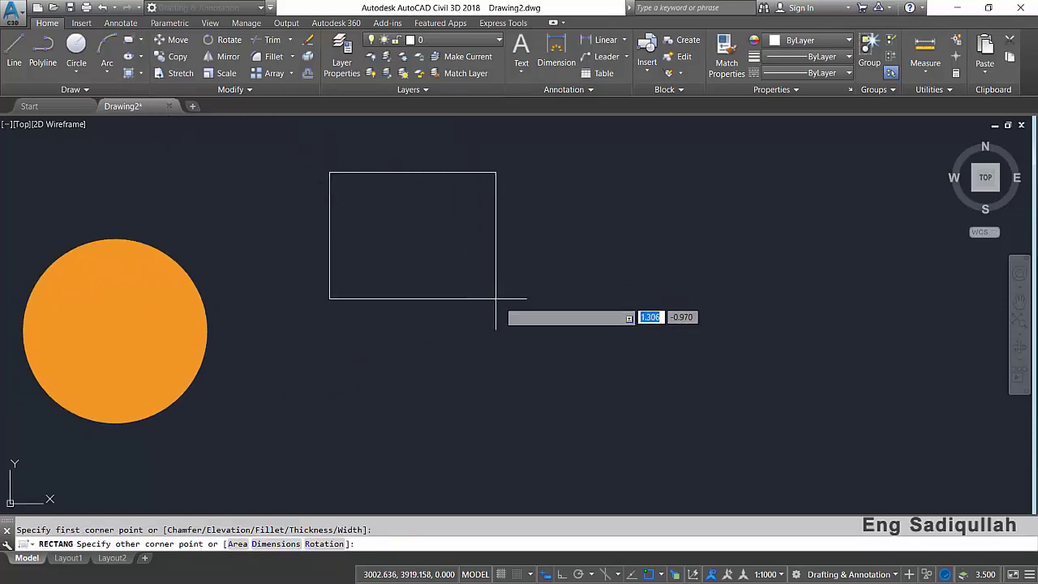
click(520, 420)
middle_drag(506, 380, 460, 352)
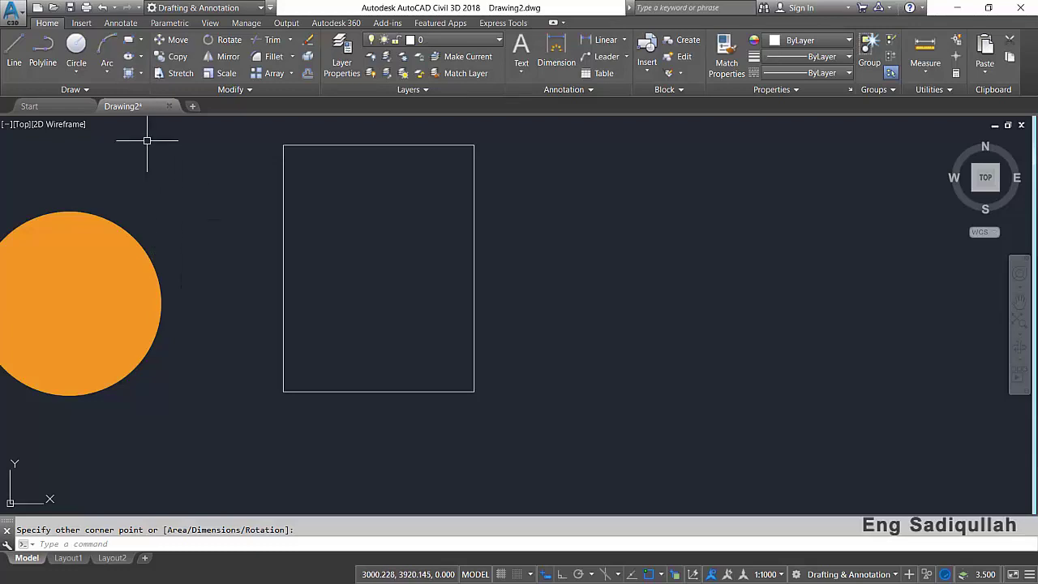
click(83, 92)
click(77, 123)
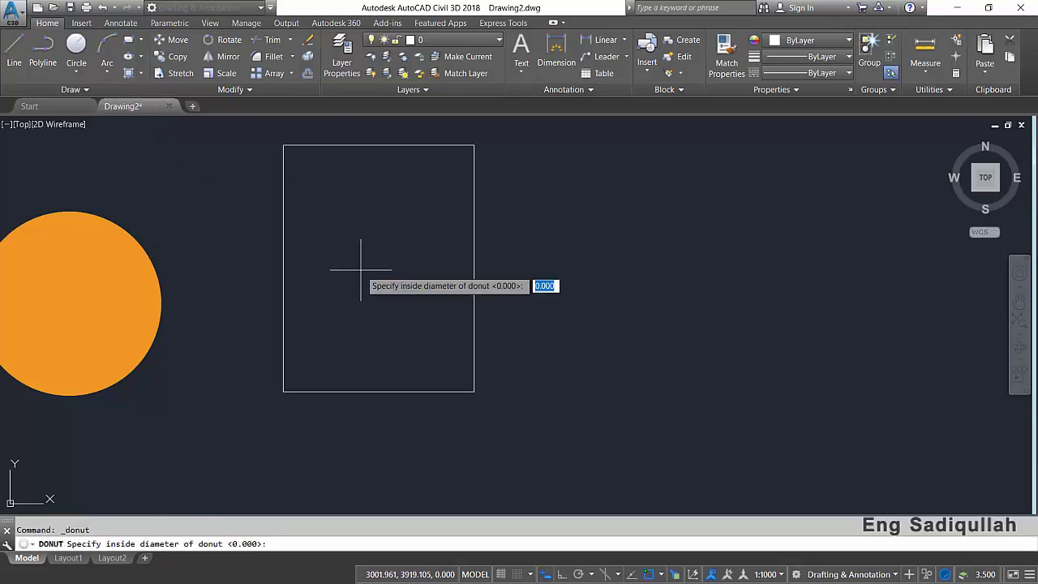
Step: Place a solid donut dot (inside 0, outside 0.1) at the rectangle's lower-left corner
key(Return)
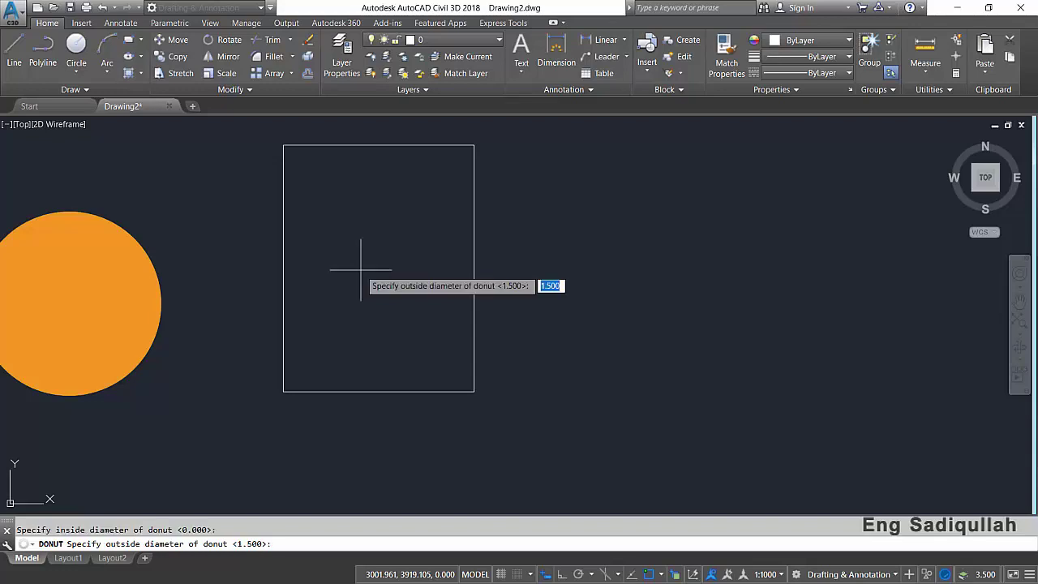
text(.1)
key(Return)
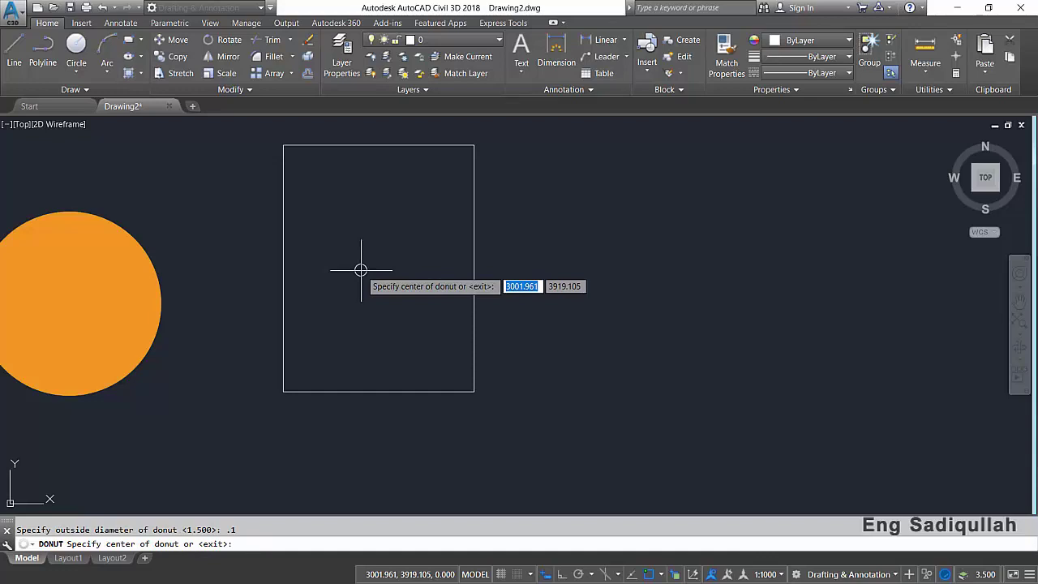
click(303, 376)
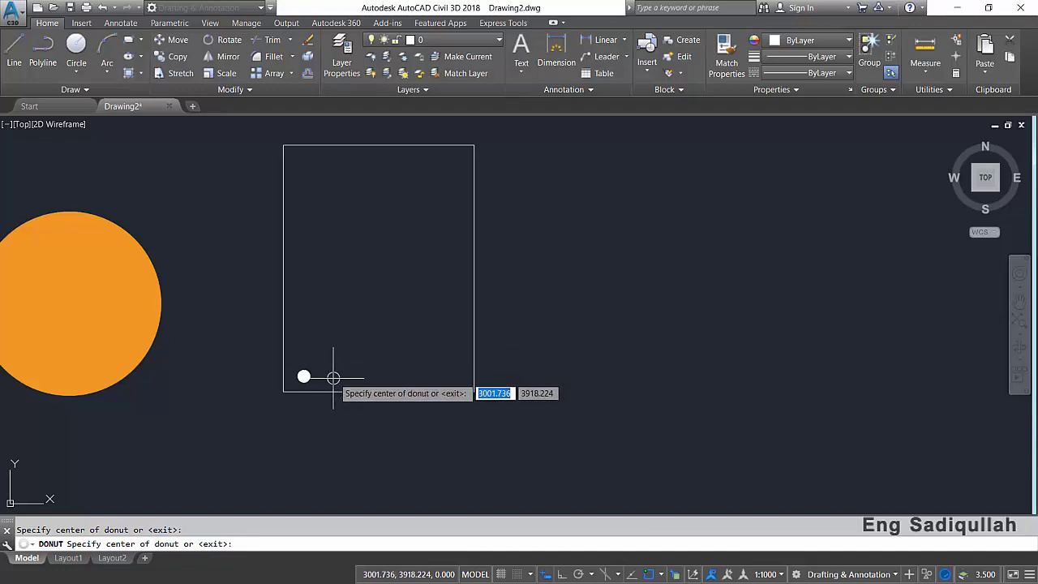
key(Return)
Step: Copy the dot once to its right along the rectangle's bottom edge
click(339, 357)
click(301, 375)
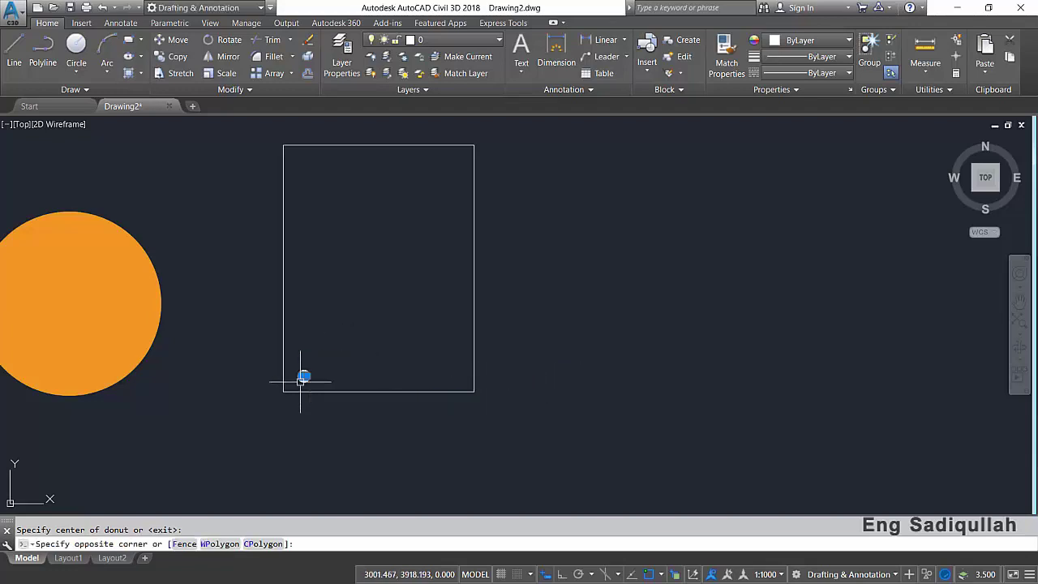
text(Co)
key(Return)
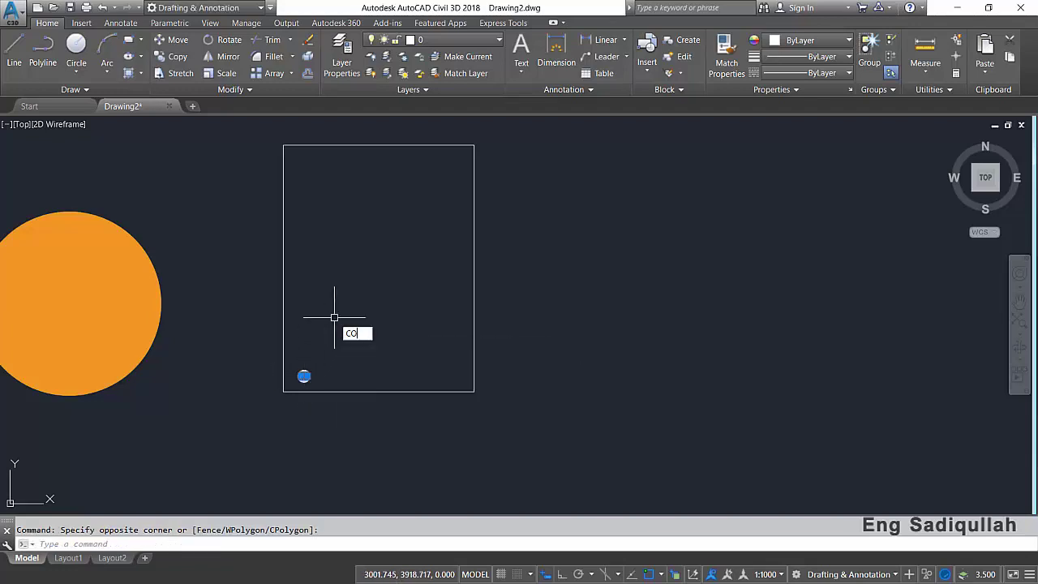
click(298, 283)
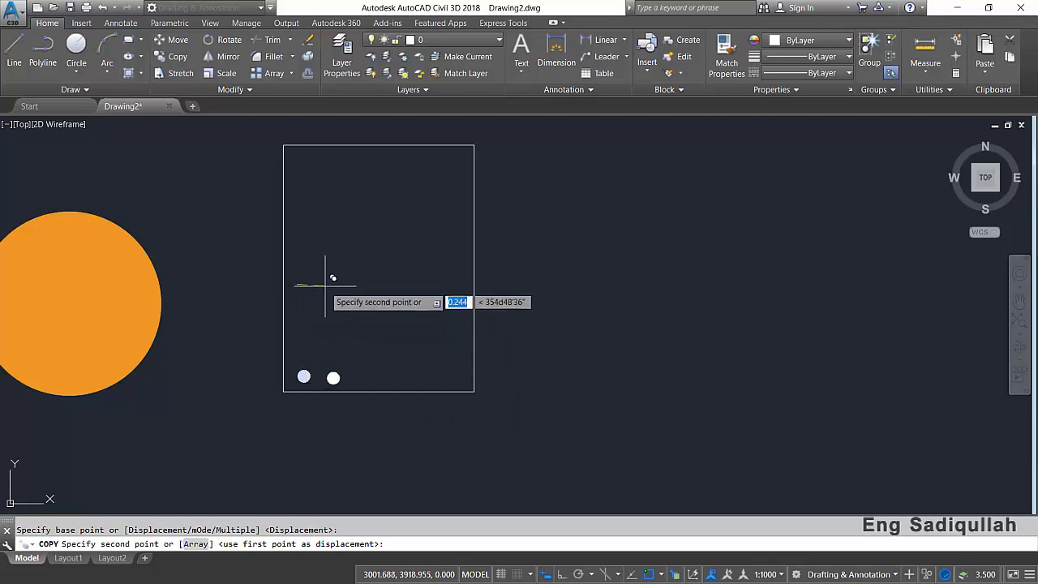
click(326, 284)
key(Return)
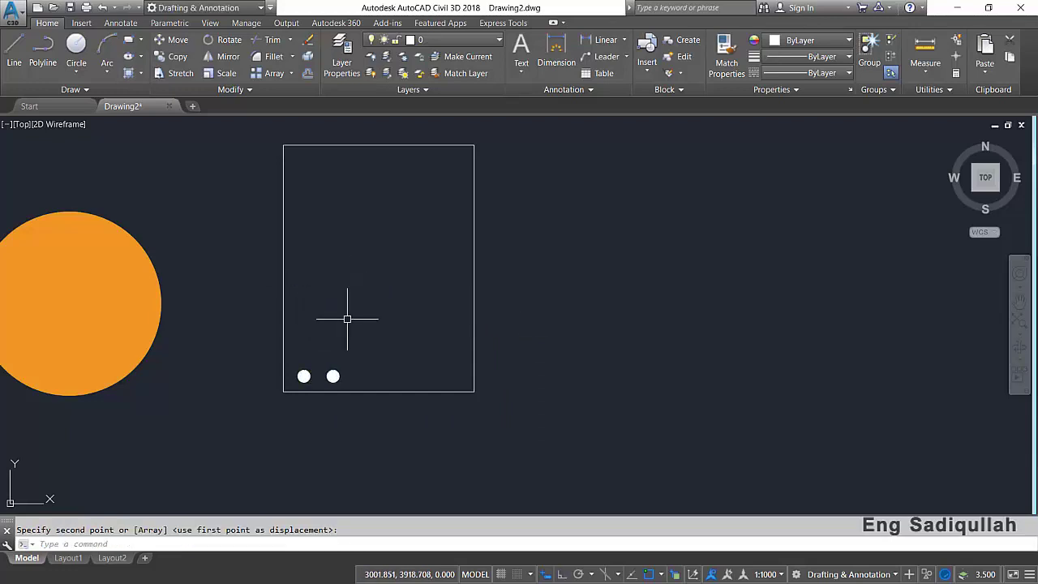
Step: Copy the pair of dots further right using COPY with the Multiple option
click(352, 341)
click(302, 375)
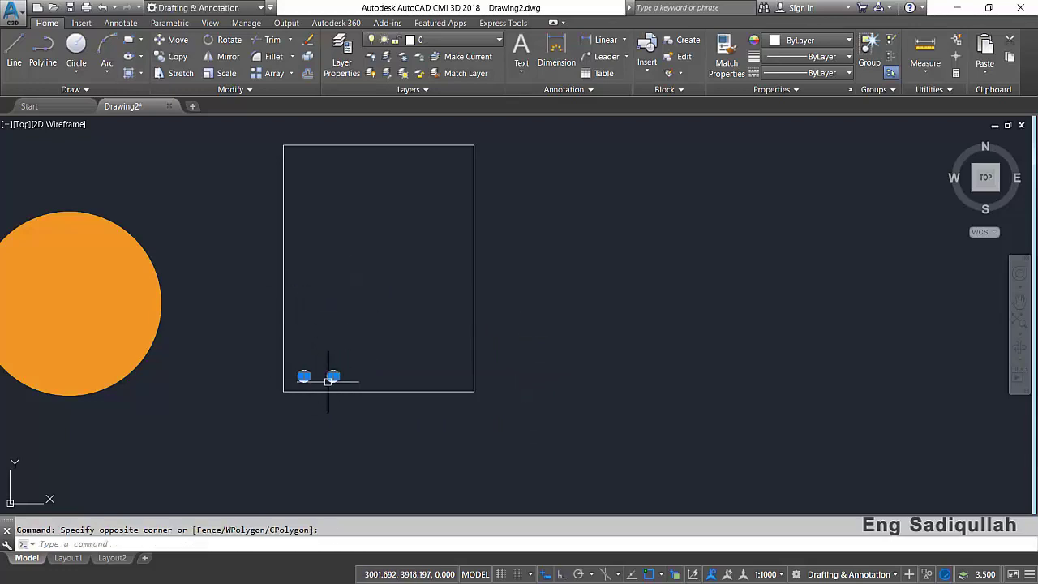
text(Co)
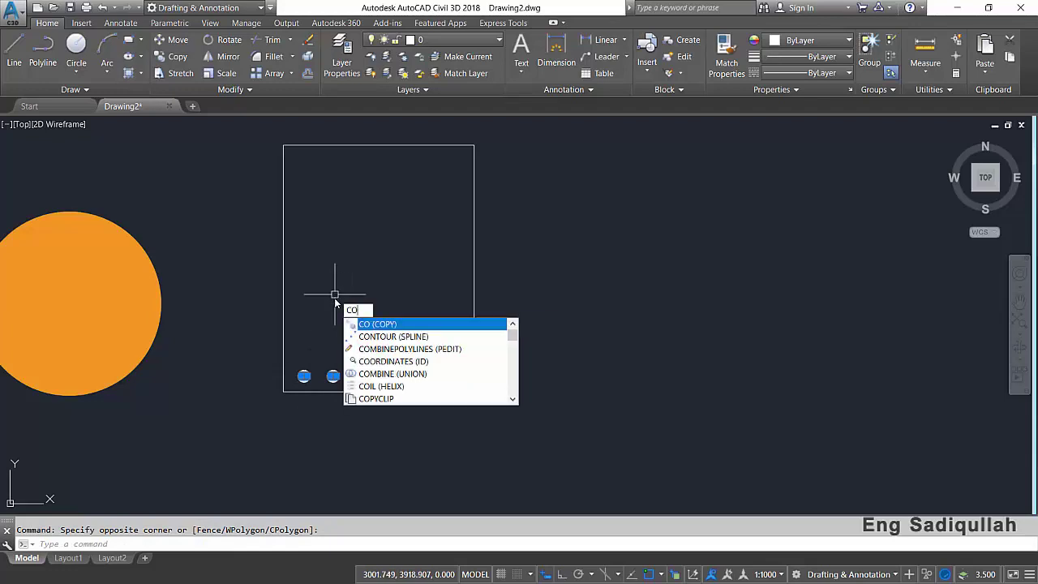
key(Return)
text(M)
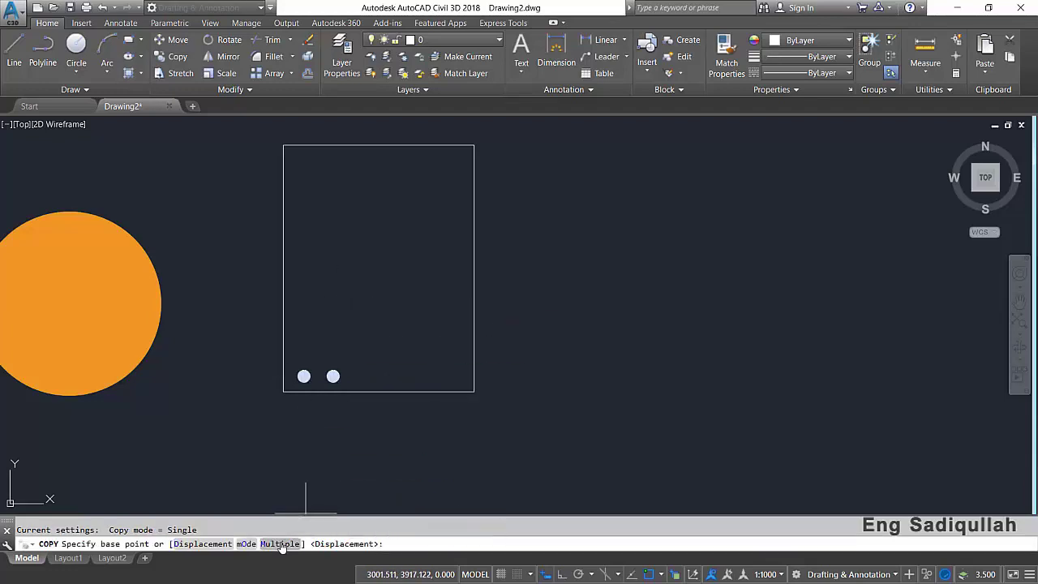
key(Return)
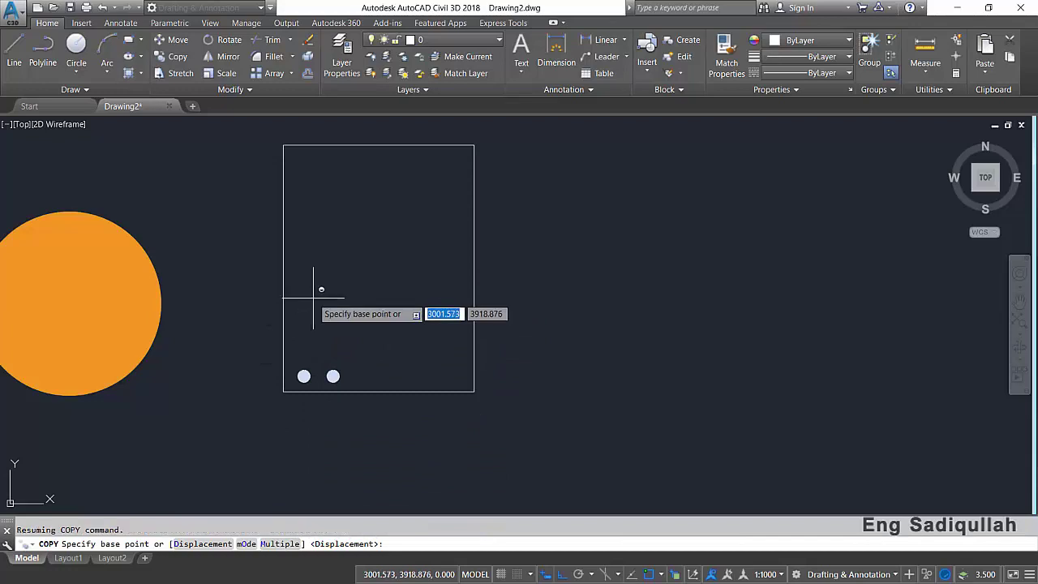
click(313, 297)
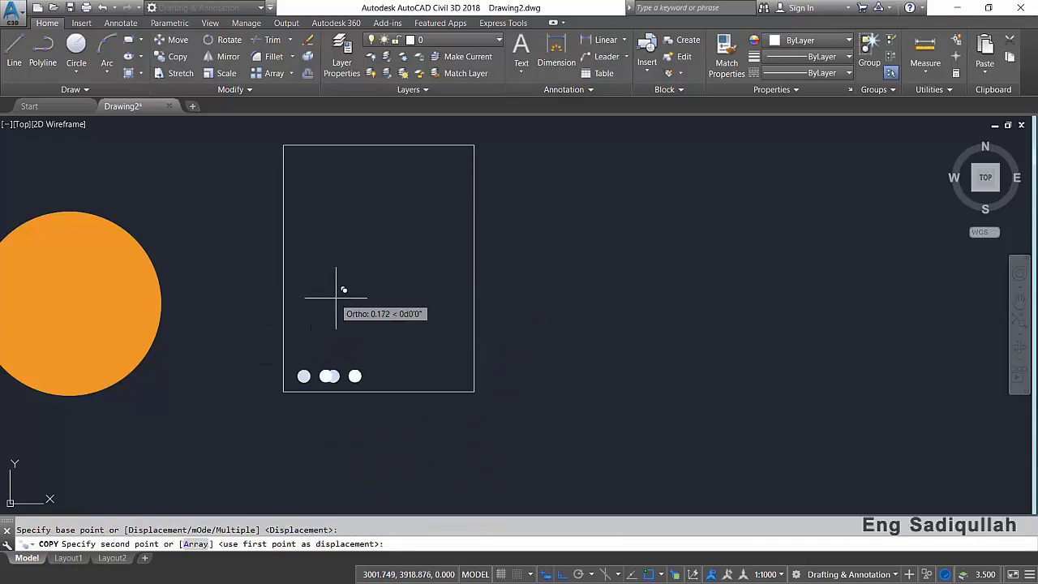
click(429, 297)
key(Return)
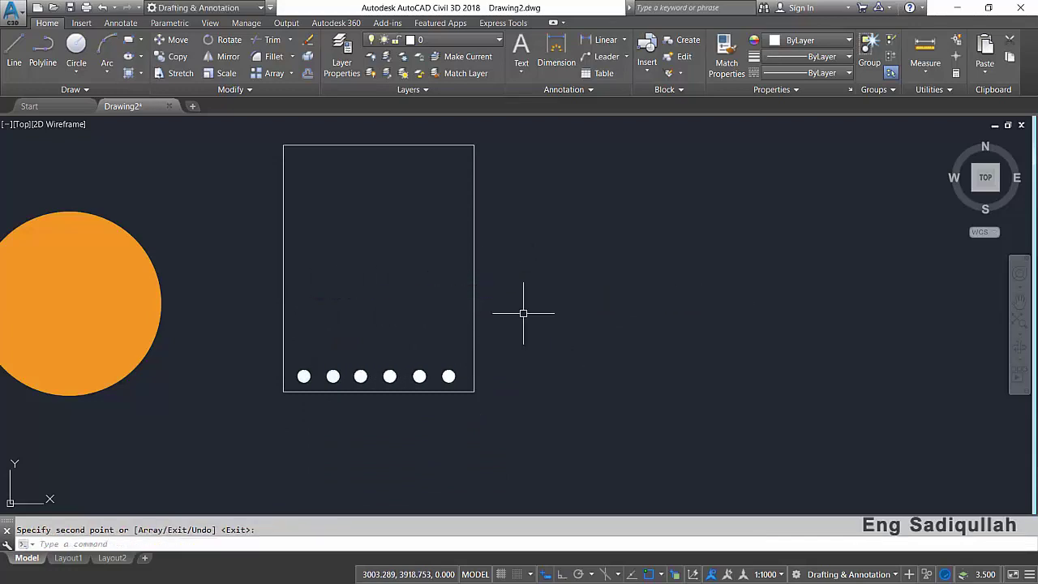
middle_drag(408, 333, 410, 340)
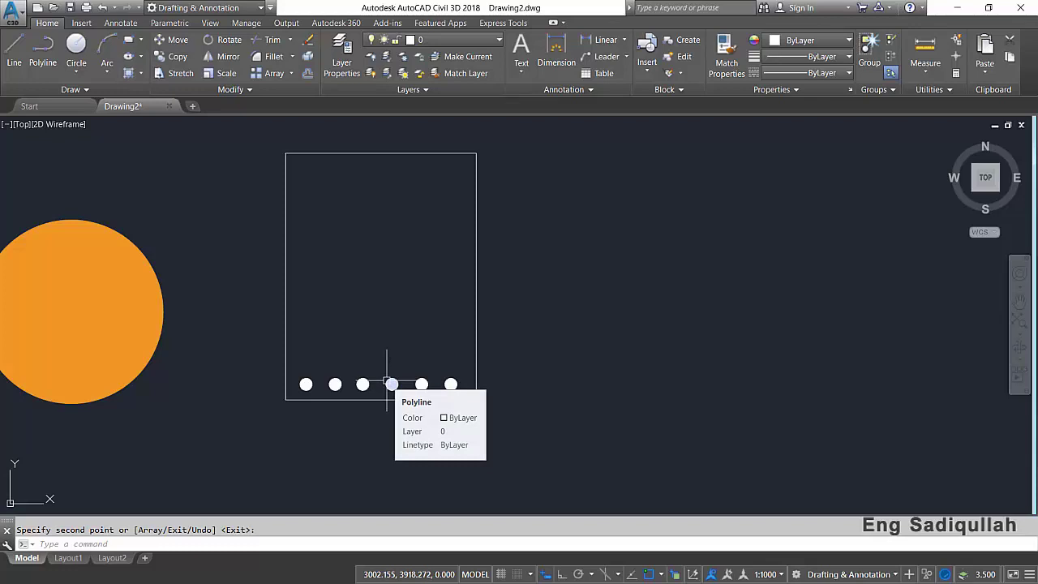
Step: Zoom in and erase the extra rightmost dot inside the rectangle
scroll(422, 383, up, 2)
key(Return)
click(478, 369)
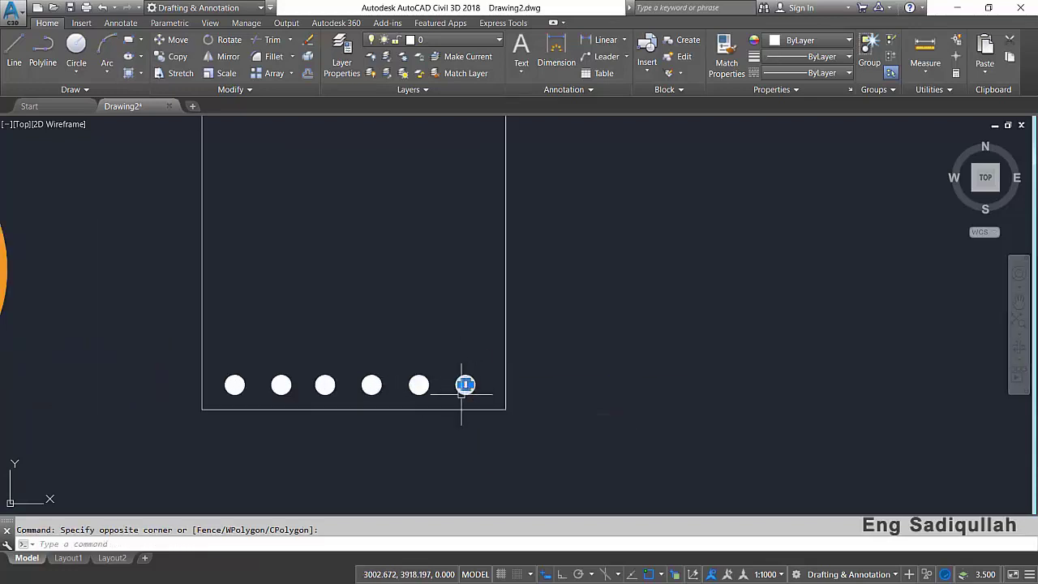
text(e)
click(463, 409)
key(Delete)
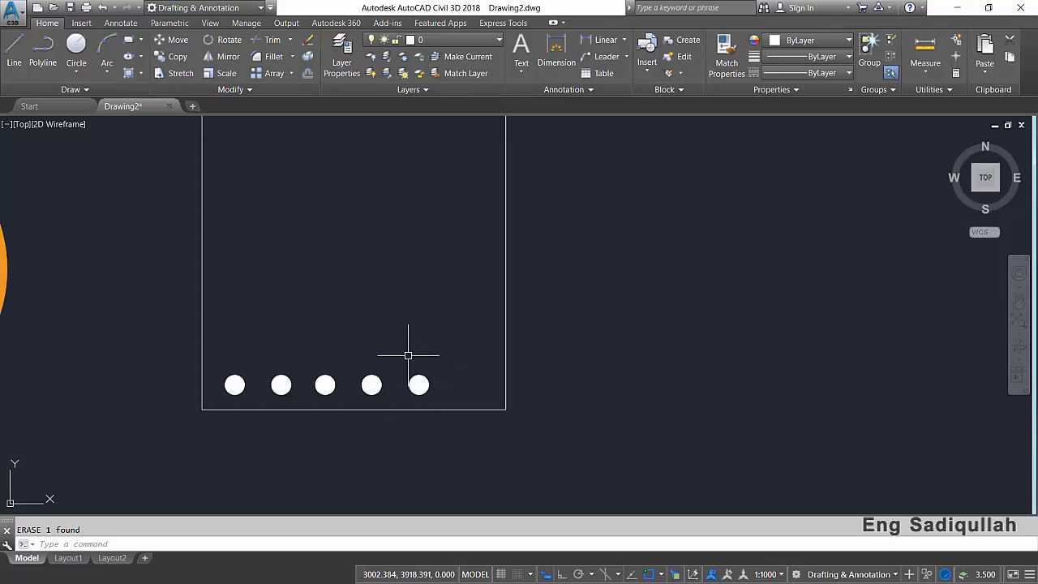
Step: Pan back to the orange circle, then over to an empty drawing area
scroll(359, 352, down, 2)
middle_drag(373, 324, 359, 357)
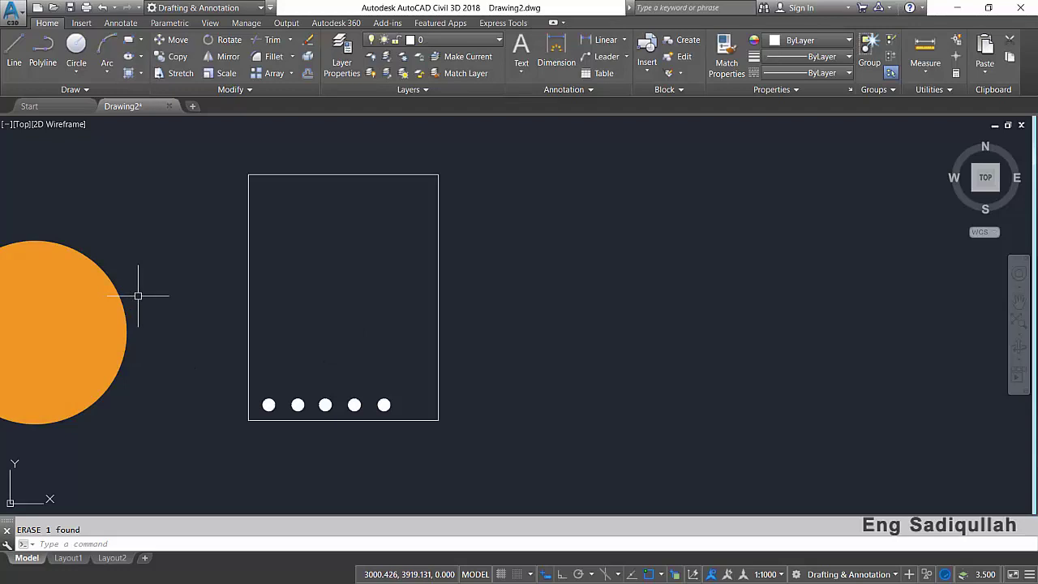
middle_drag(138, 296, 2, 301)
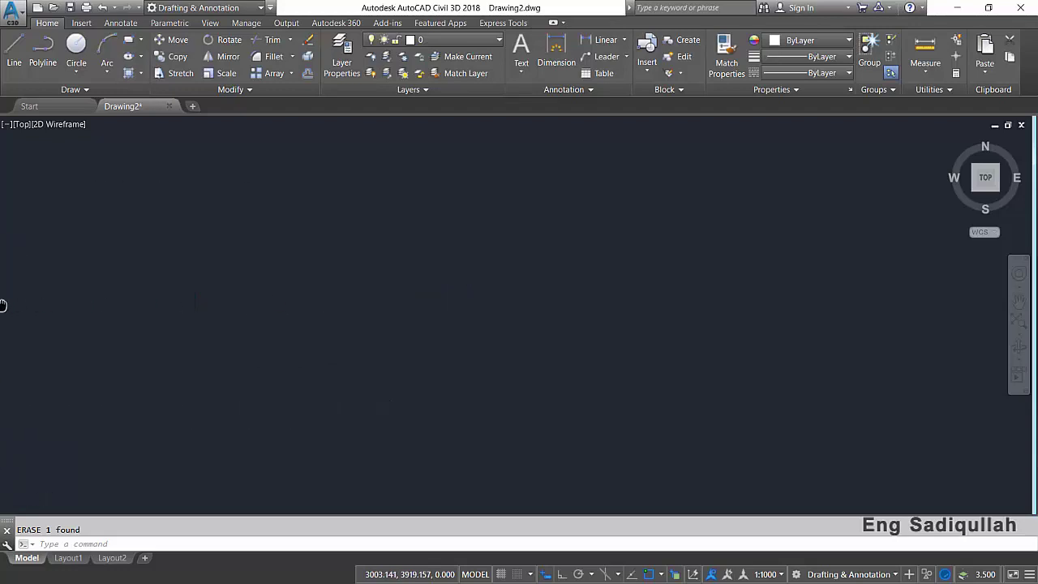
click(66, 90)
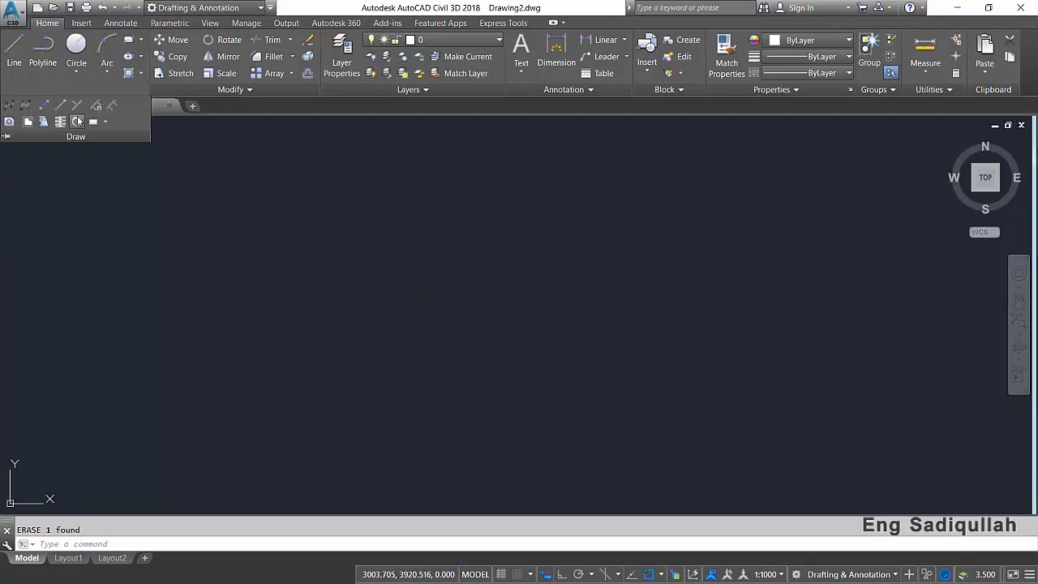